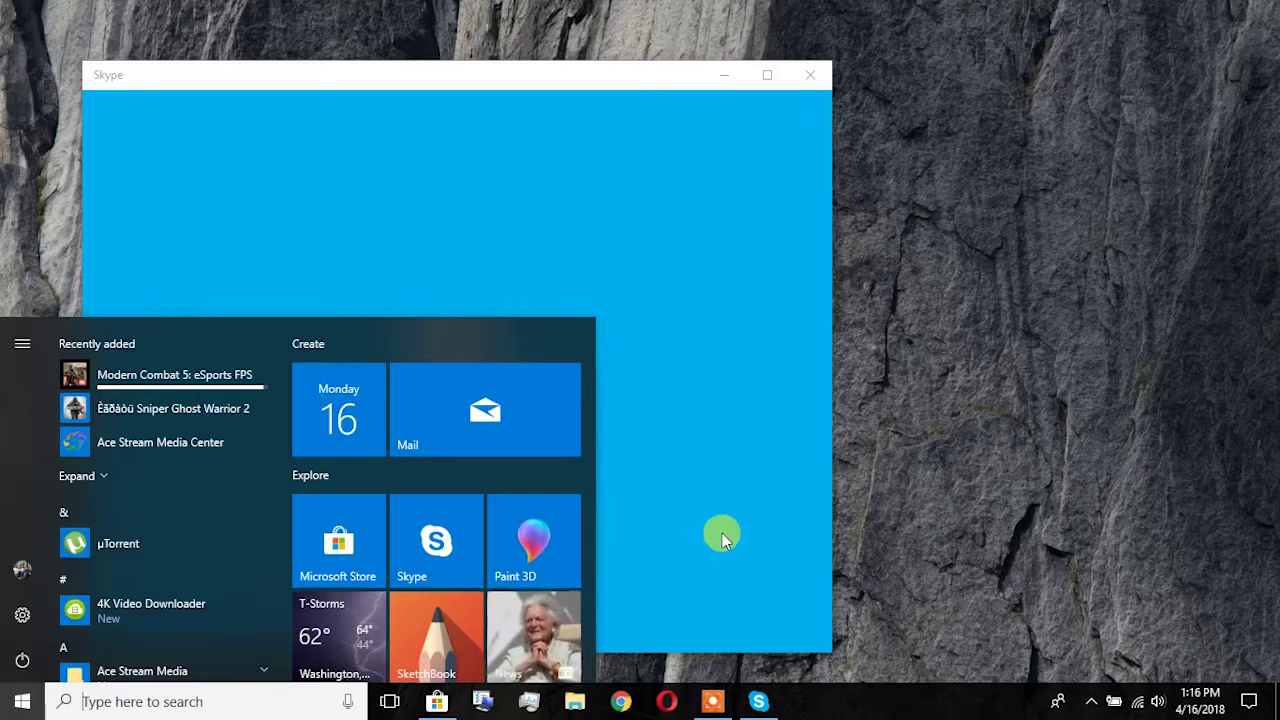
Move the Skype window aside and launch Paint 3D
drag(562, 70, 775, 60)
click(12, 703)
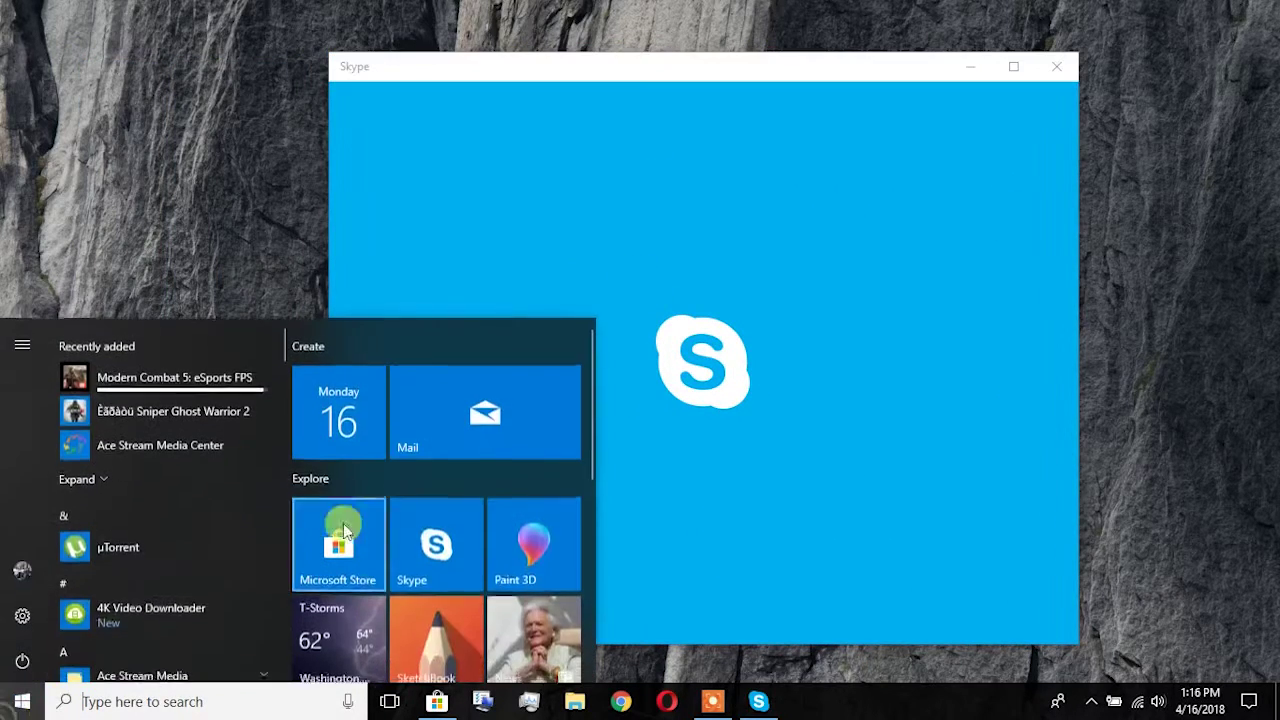
click(534, 537)
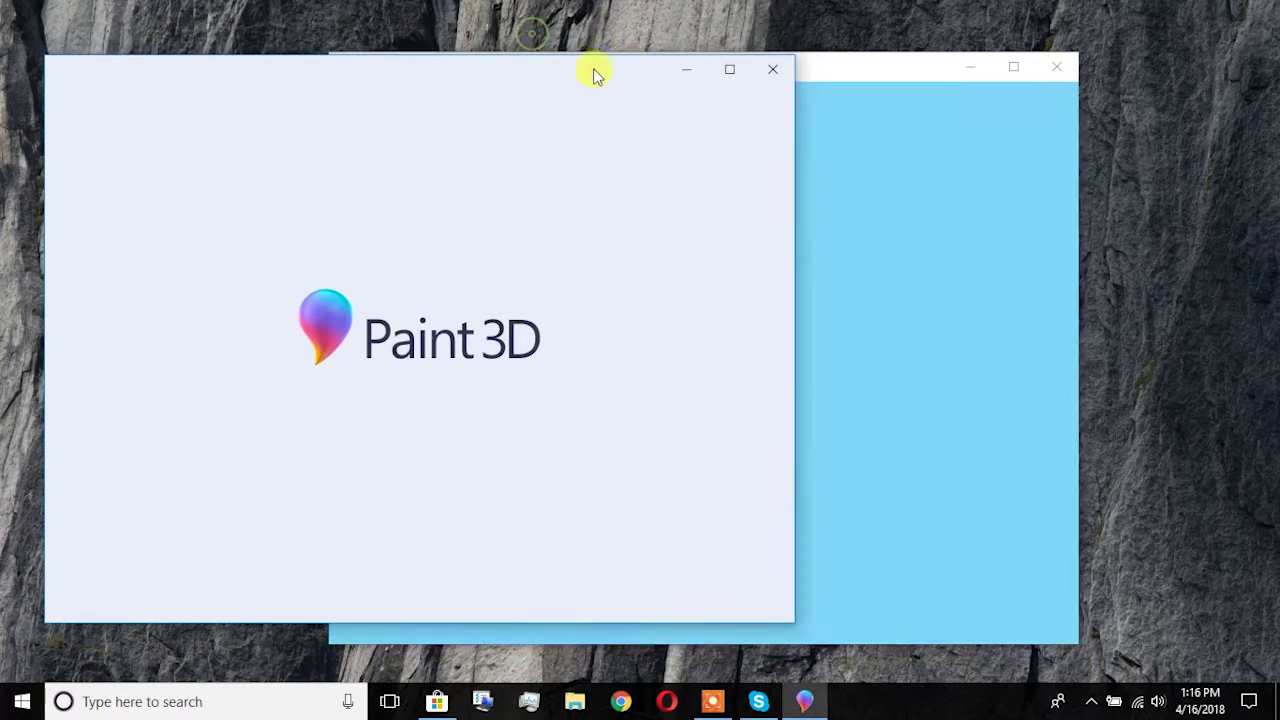
Minimize Paint 3D, look through the Skype start page and close Skype
click(672, 68)
scroll(734, 443, down, 5)
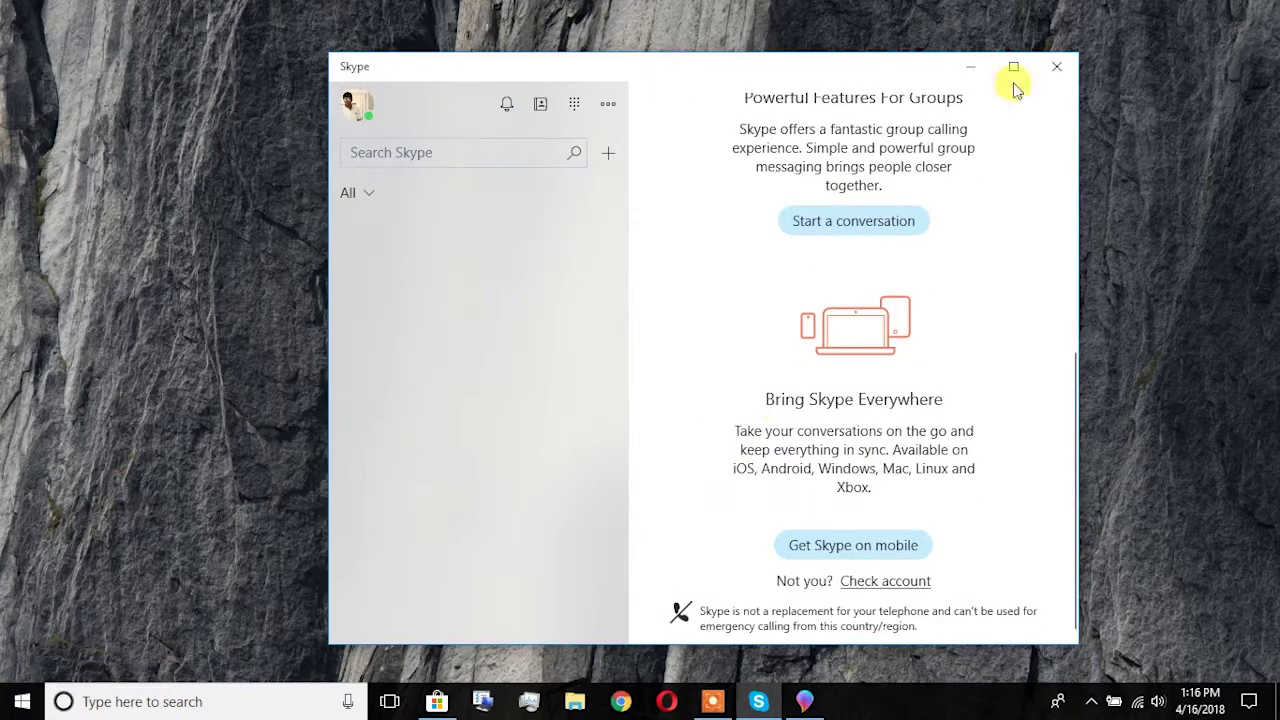
click(1060, 70)
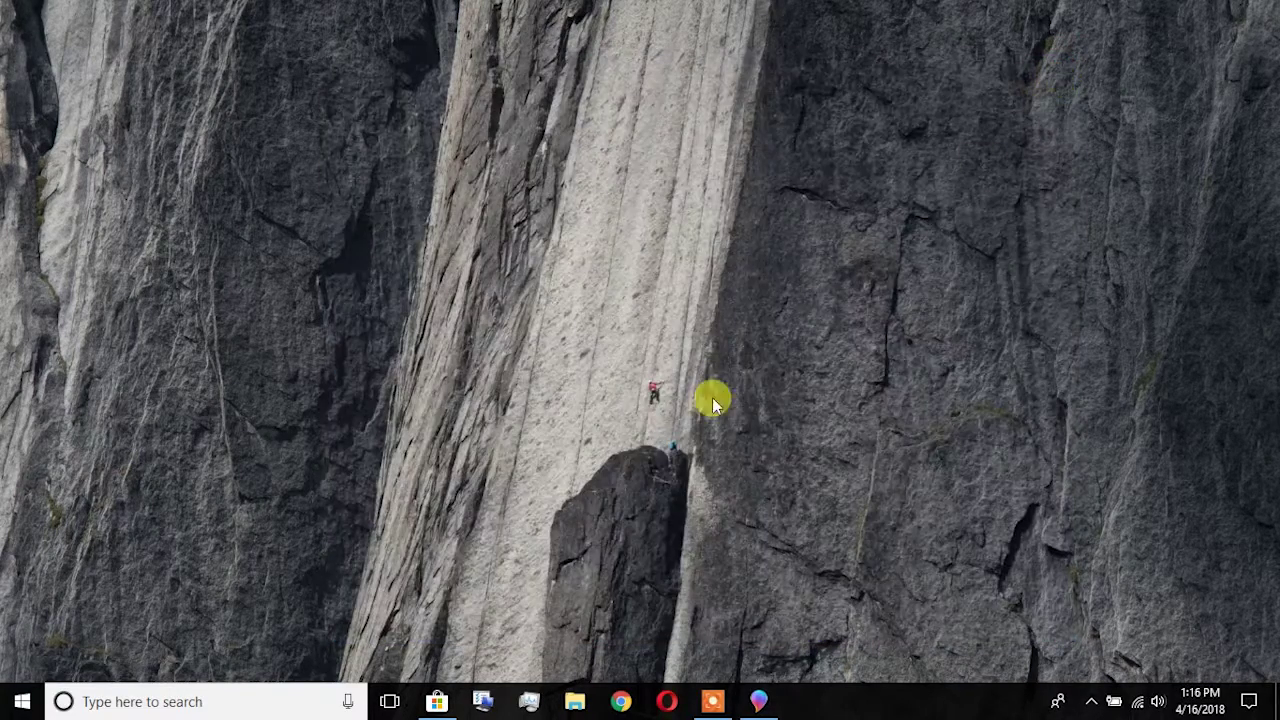
Bring Paint 3D back, maximize its window and dismiss the welcome screen
click(748, 700)
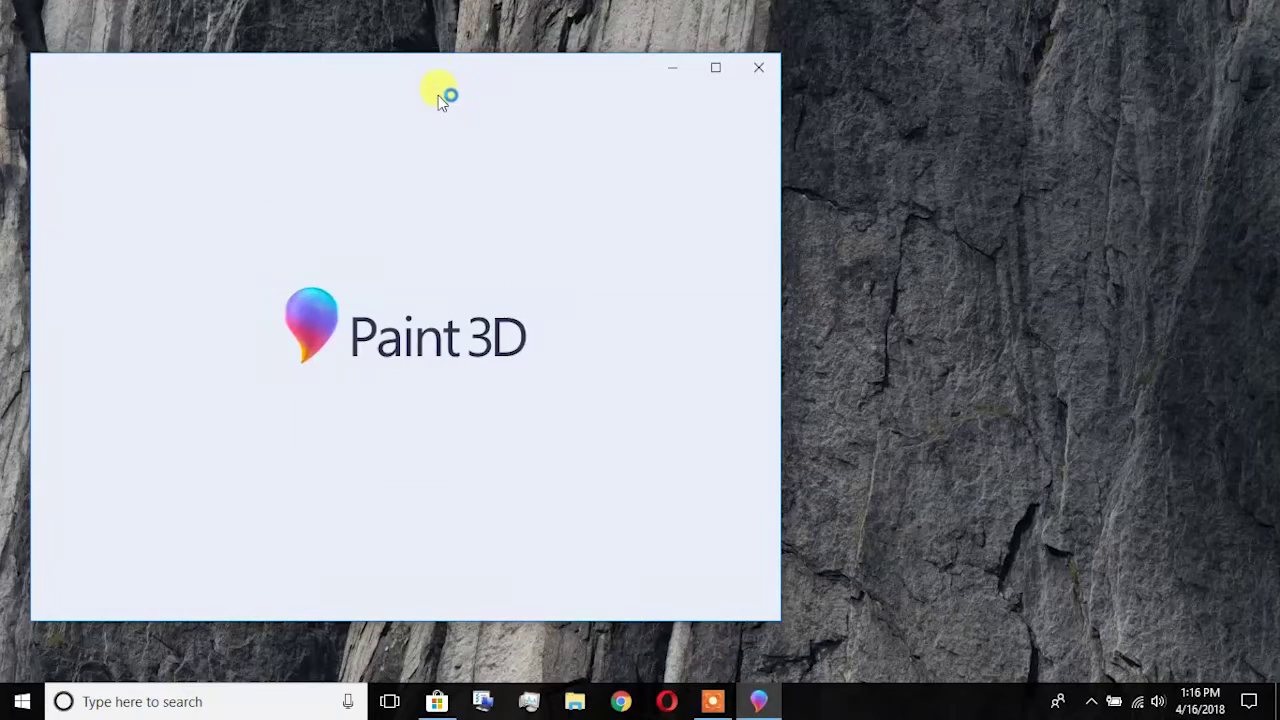
drag(573, 75, 700, 68)
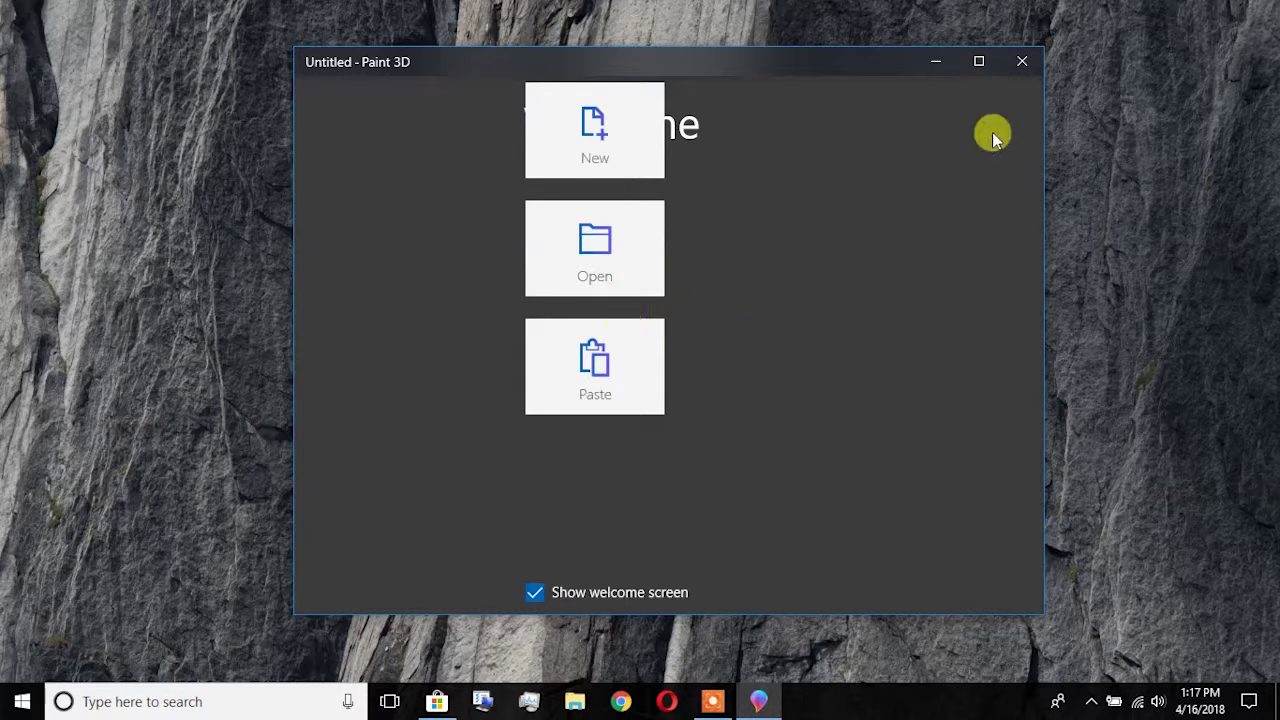
click(979, 62)
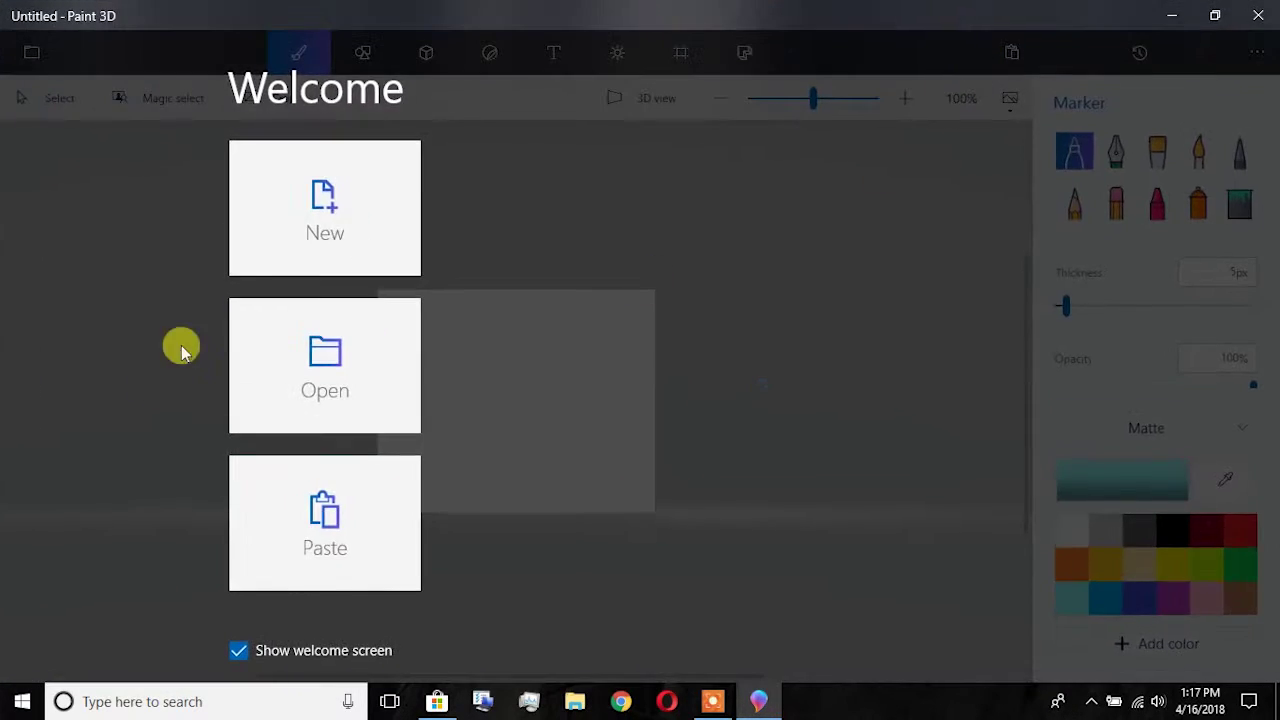
click(180, 346)
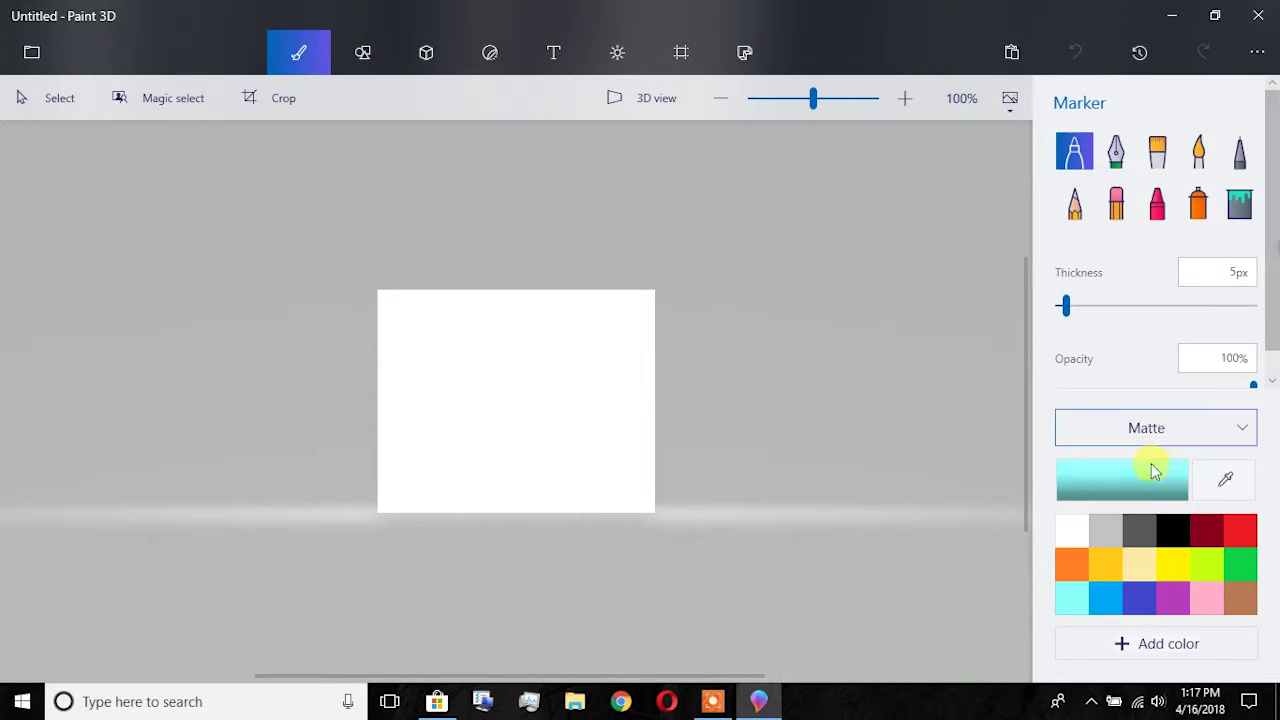
Draw a freehand heart outline on the canvas with the black 5px marker
click(1165, 531)
mouse_move(460, 385)
mouse_down()
mouse_move(500, 356)
mouse_move(546, 374)
mouse_move(573, 466)
mouse_up()
drag(482, 498, 443, 362)
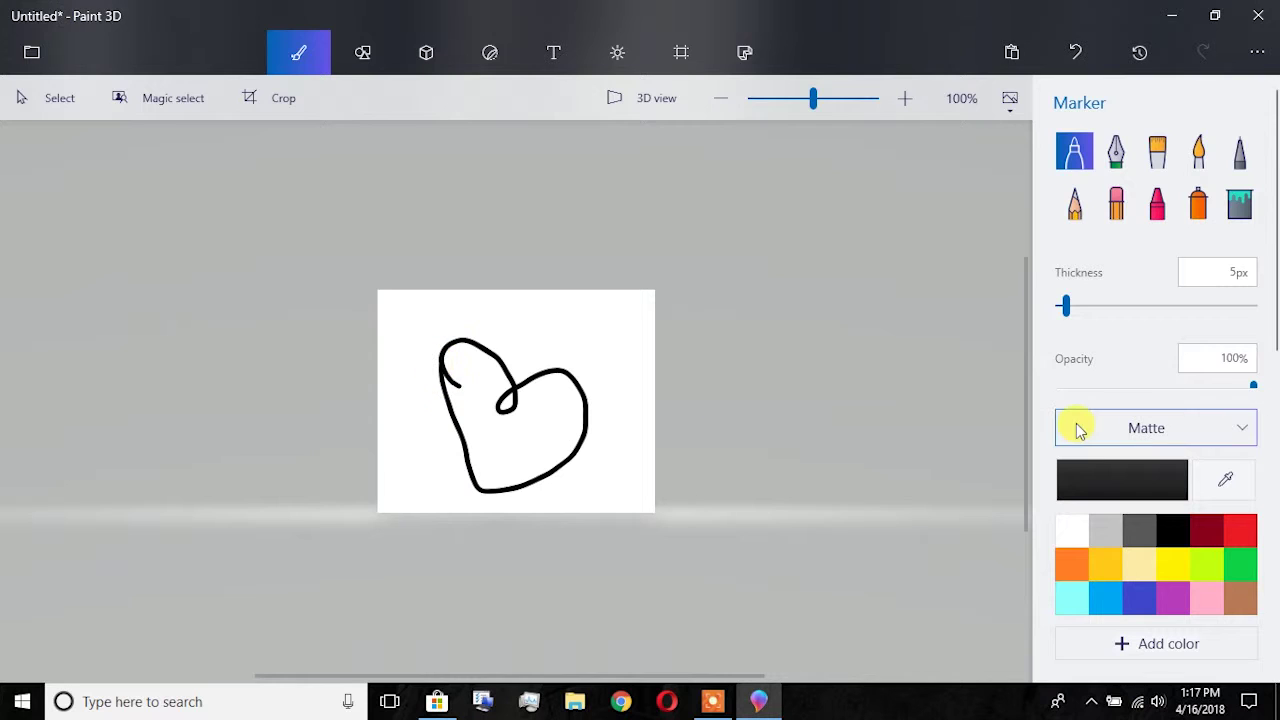
Place a black 3D sphere, stretched into a wide oval, inside the heart outline
click(425, 53)
click(1118, 310)
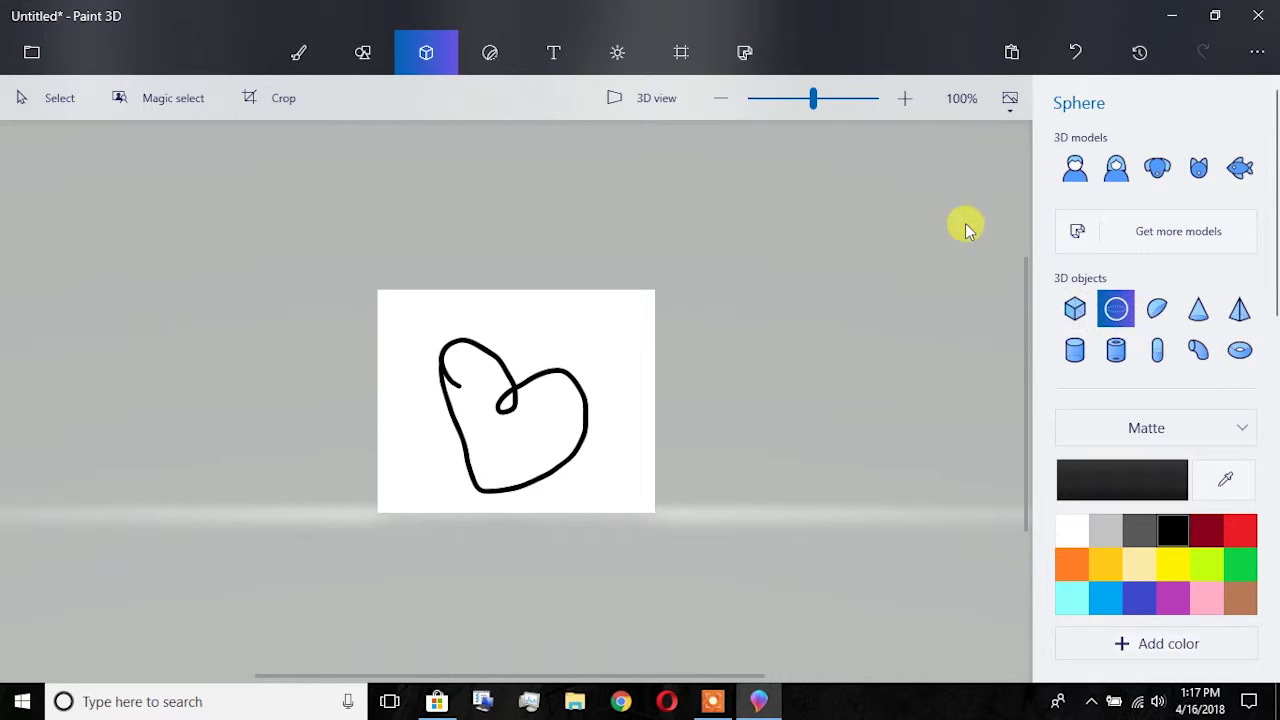
mouse_move(481, 393)
mouse_down()
mouse_move(575, 470)
mouse_move(503, 418)
mouse_move(597, 421)
mouse_up()
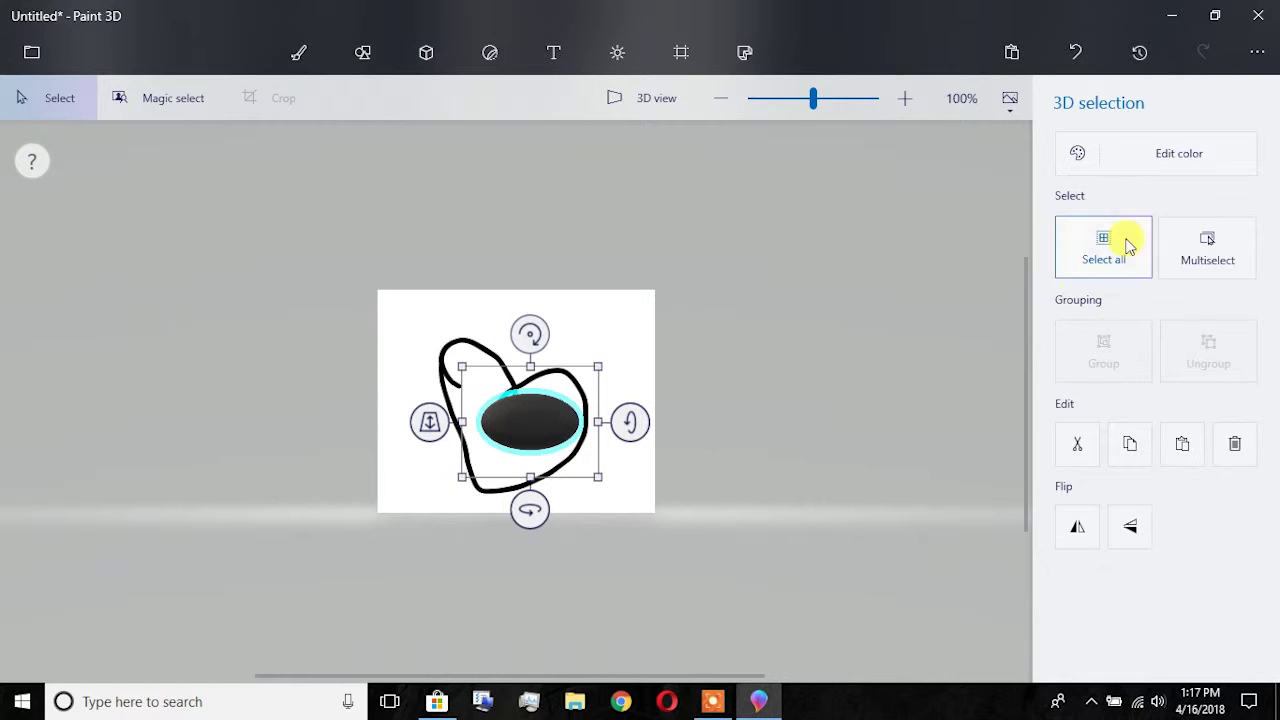
Paint pale yellow marker strokes on the surface of the black 3D sphere
click(298, 52)
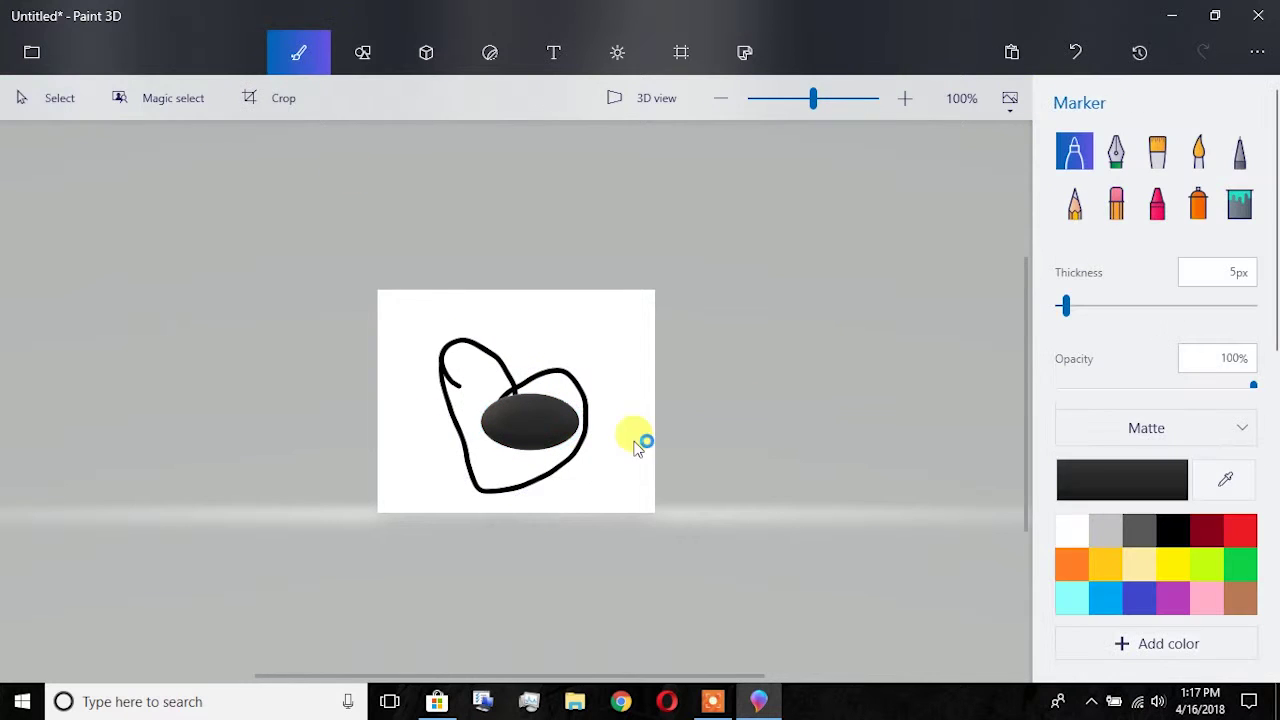
click(1139, 564)
drag(500, 441, 531, 413)
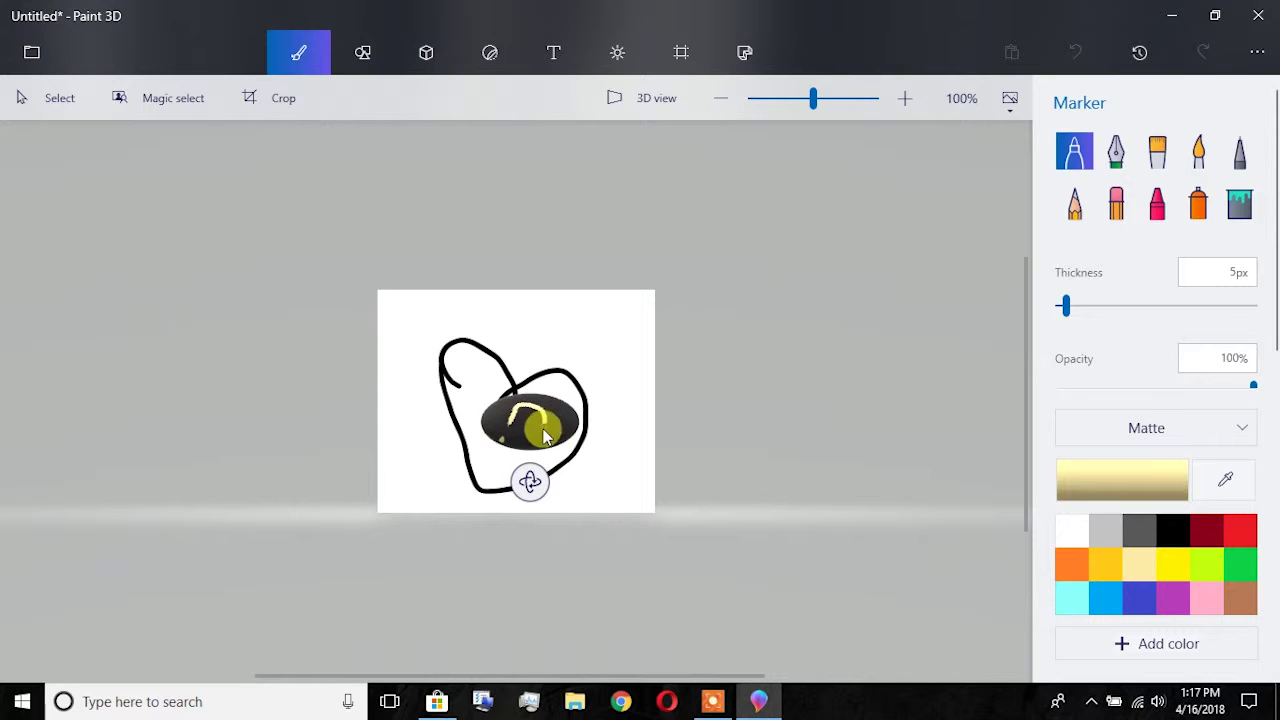
Rotate the painted sphere in 3D to several angles so its different sides face the front
mouse_move(531, 484)
mouse_down()
mouse_move(609, 449)
mouse_move(694, 360)
mouse_move(877, 486)
mouse_move(636, 568)
mouse_move(686, 612)
mouse_up()
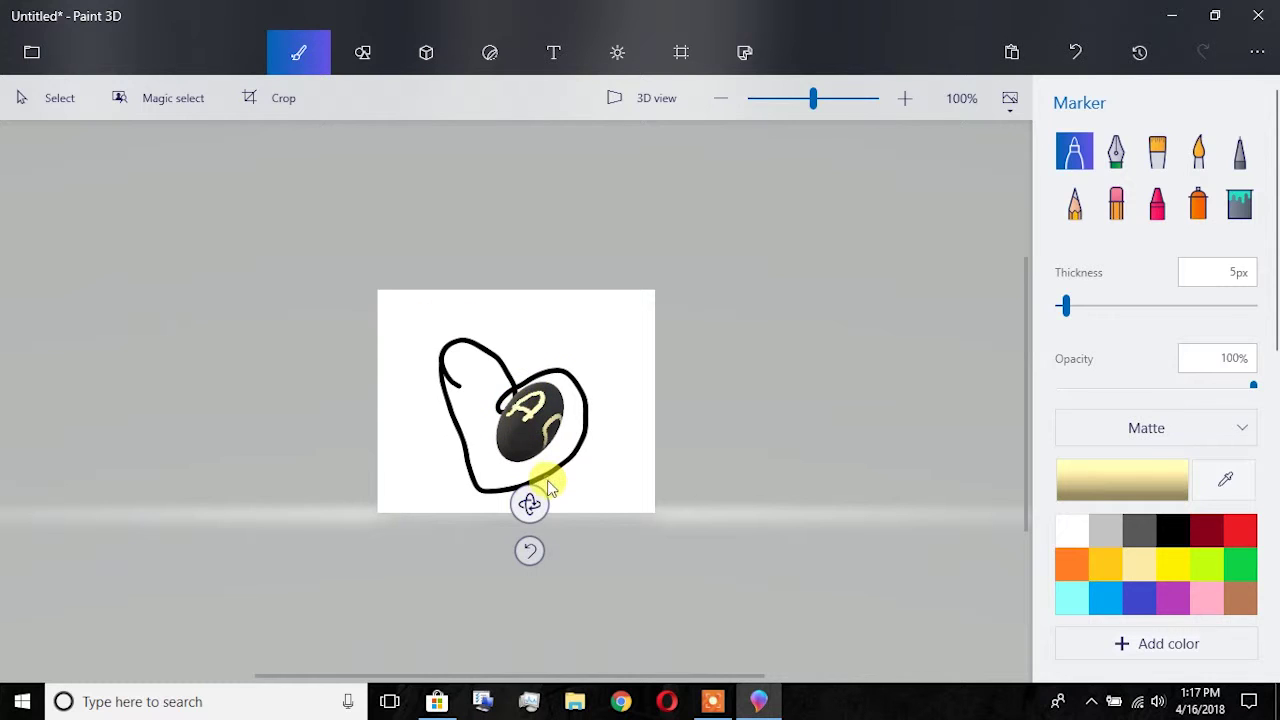
mouse_move(535, 508)
mouse_down()
mouse_move(663, 528)
mouse_move(863, 351)
mouse_up()
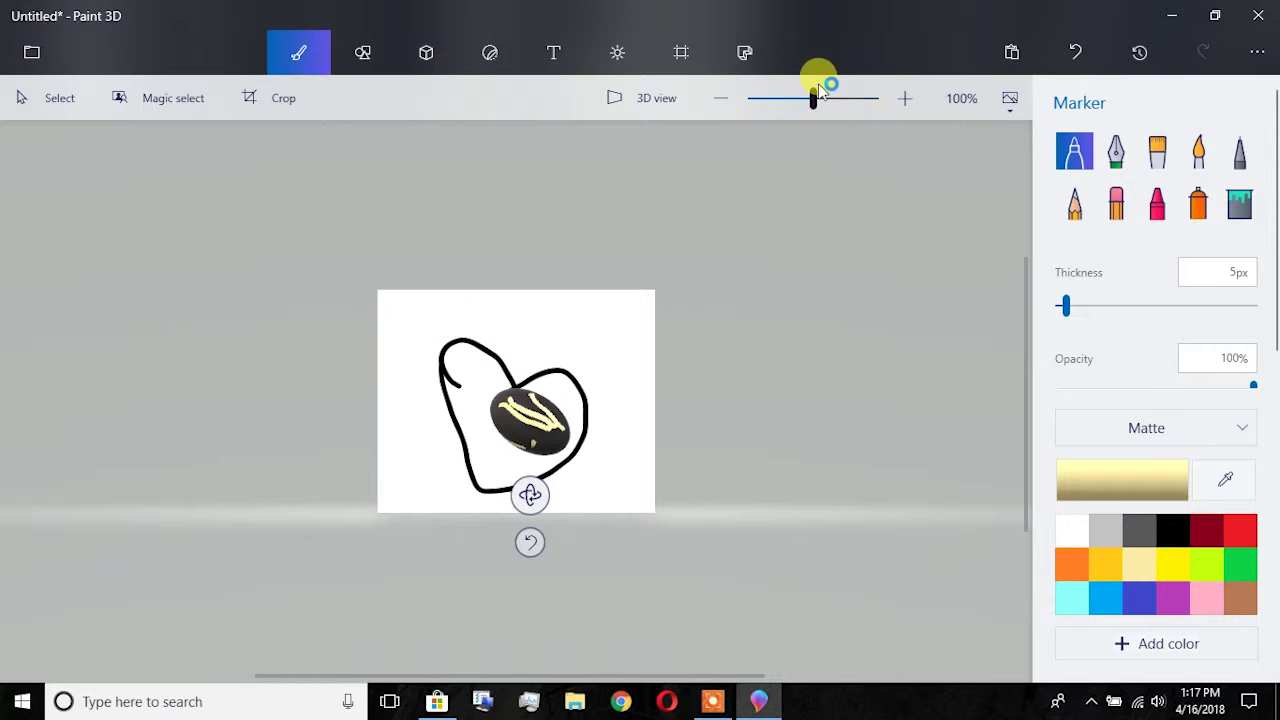
drag(810, 107, 825, 133)
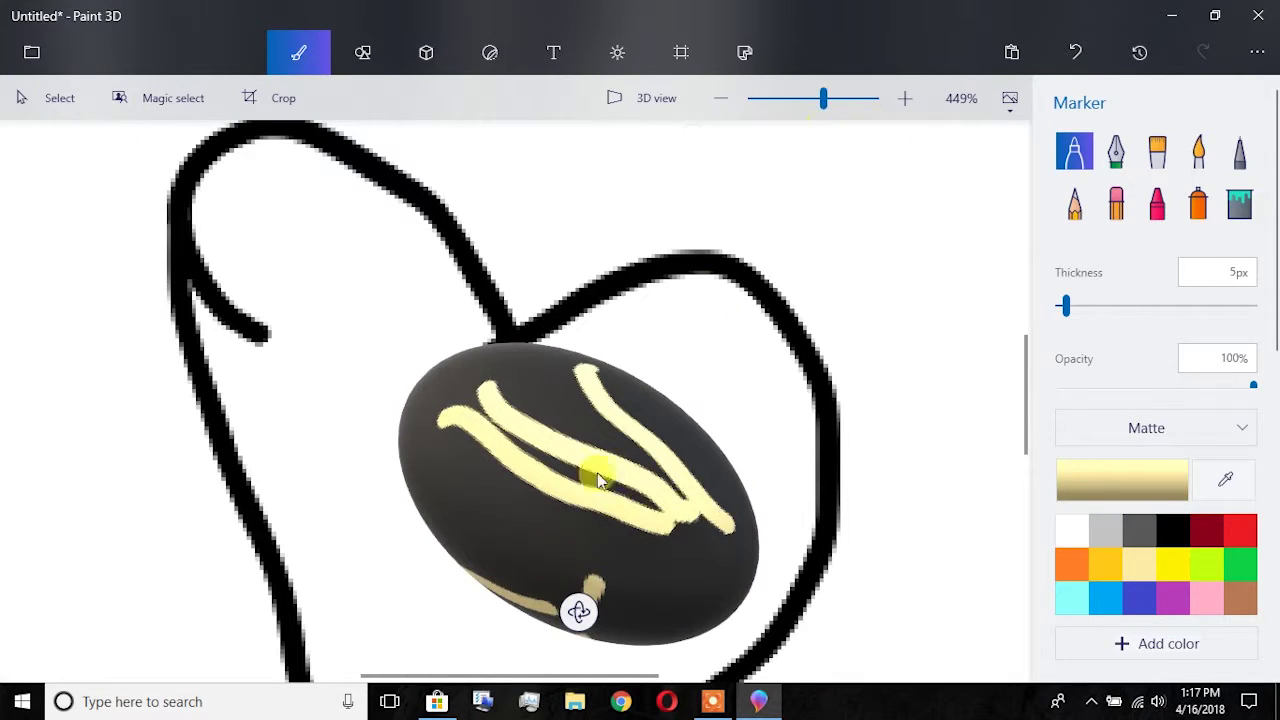
drag(576, 610, 820, 486)
drag(576, 660, 574, 662)
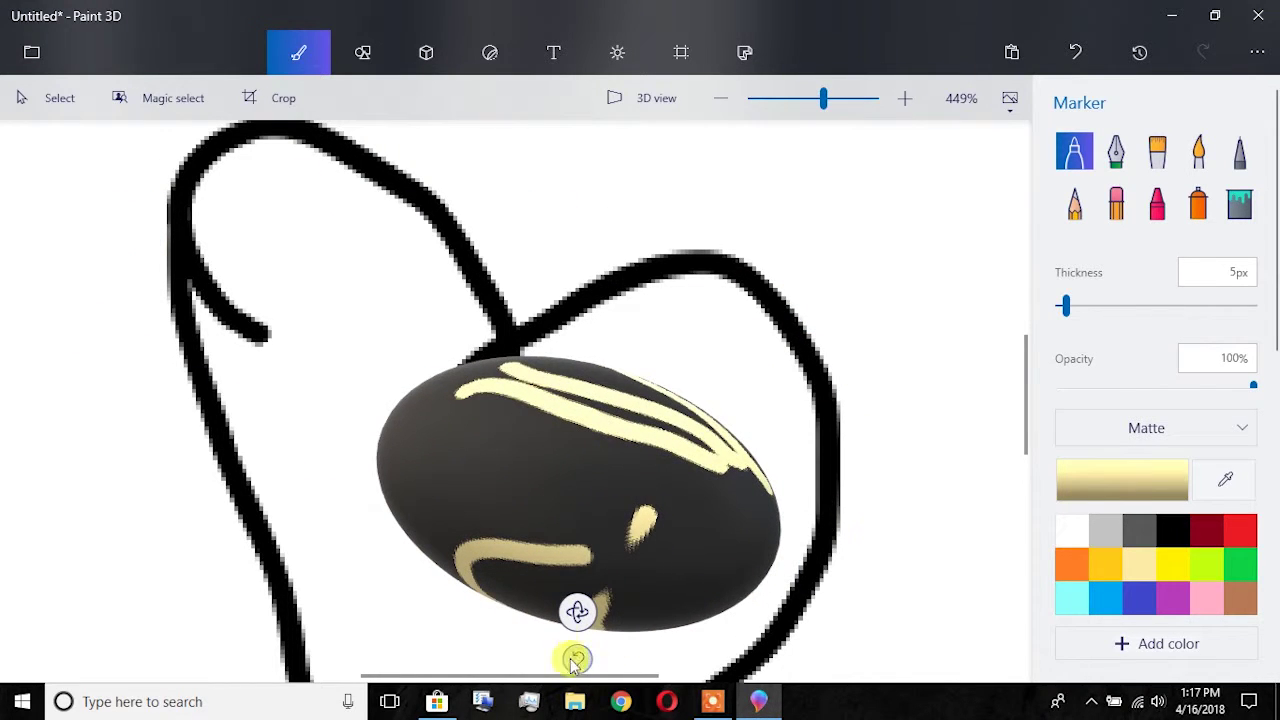
mouse_move(580, 611)
mouse_down()
mouse_move(908, 371)
mouse_move(979, 231)
mouse_up()
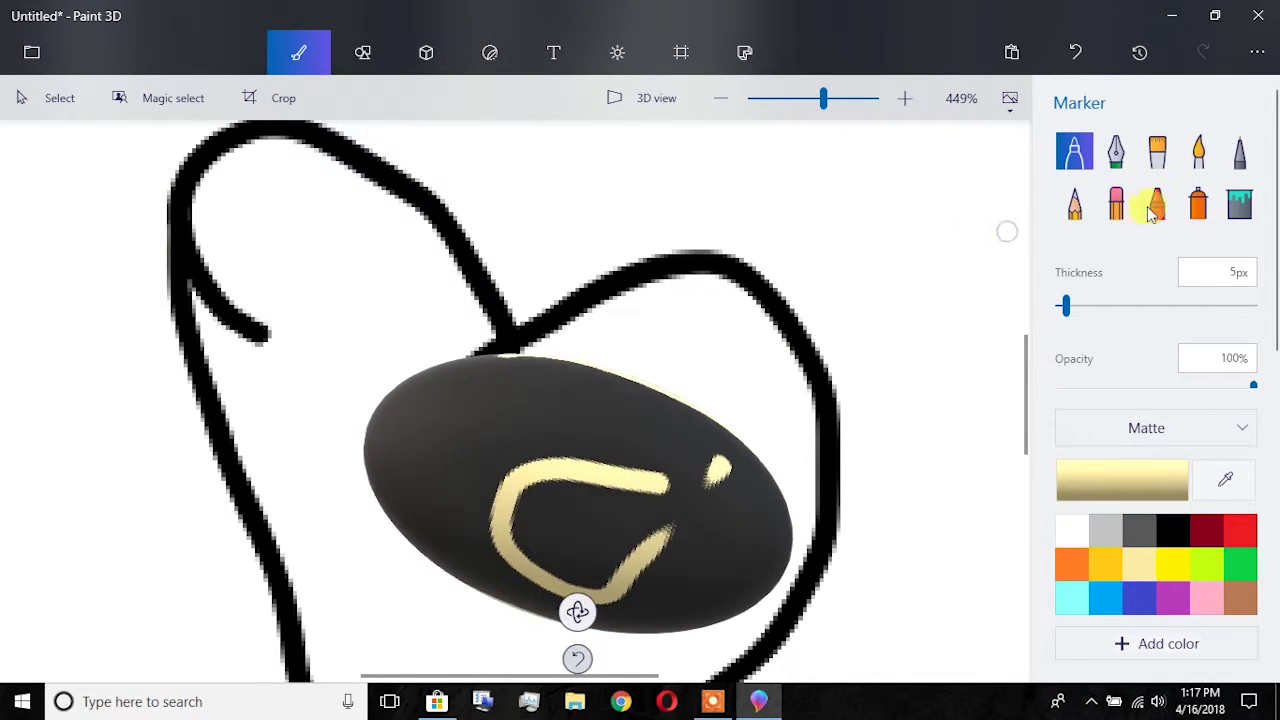
Draw two pale yellow triangular shapes above the sphere with the 15px calligraphy pen
click(1126, 166)
mouse_move(343, 305)
mouse_down()
mouse_move(414, 206)
mouse_move(424, 316)
mouse_move(337, 277)
mouse_up()
mouse_move(637, 312)
mouse_down()
mouse_move(763, 209)
mouse_move(790, 370)
mouse_move(665, 345)
mouse_up()
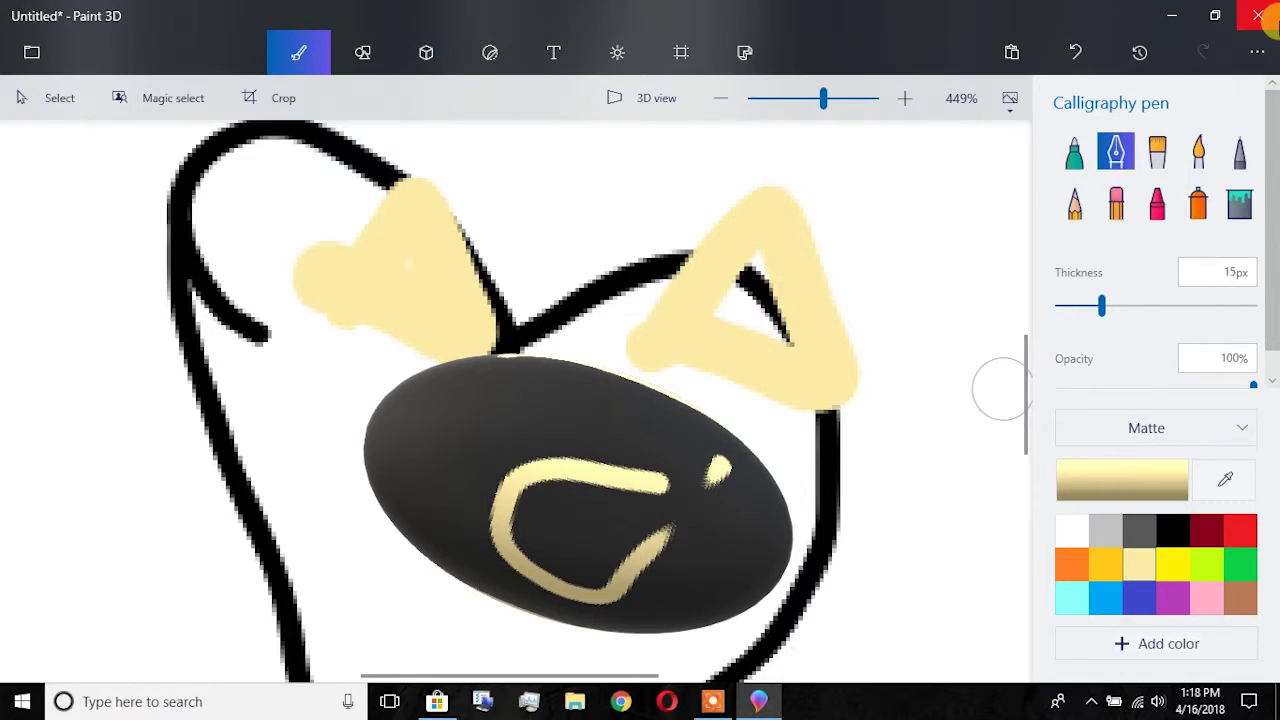
Close Paint 3D without saving the drawing
click(1258, 14)
click(677, 392)
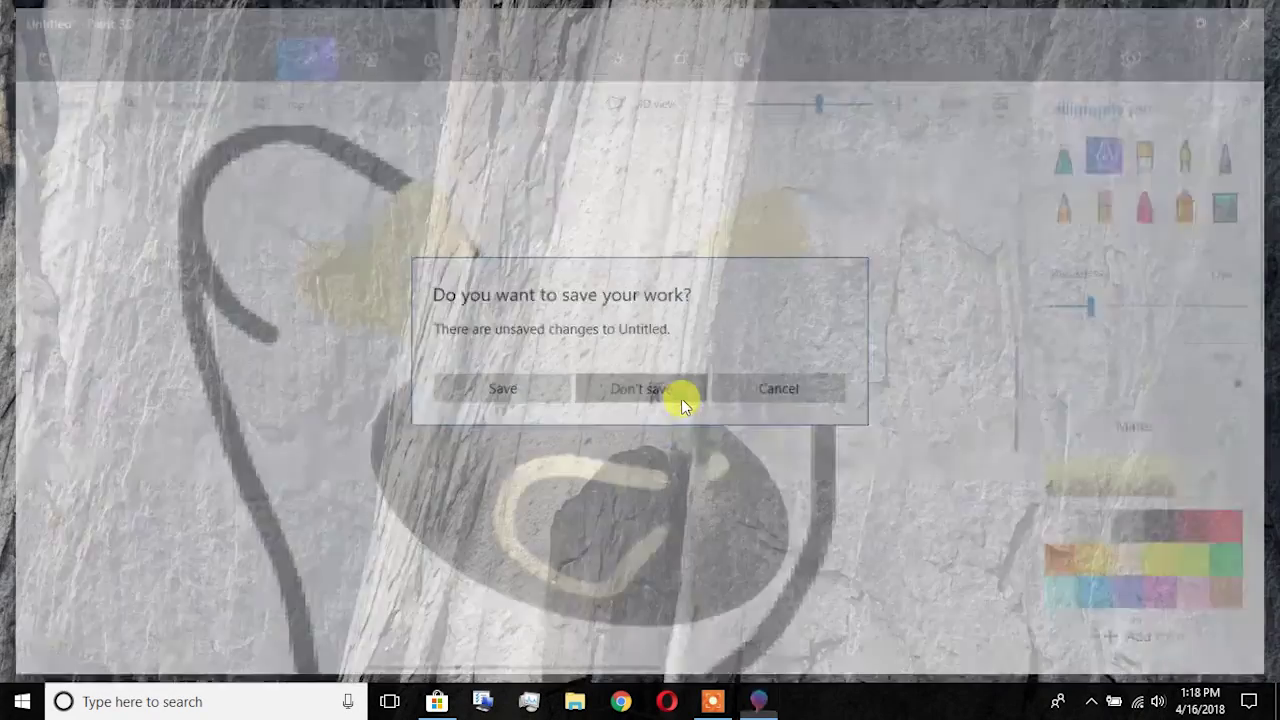
Open the Weather app from its live tile, maximize it and dismiss the Terms of Use notice
click(10, 700)
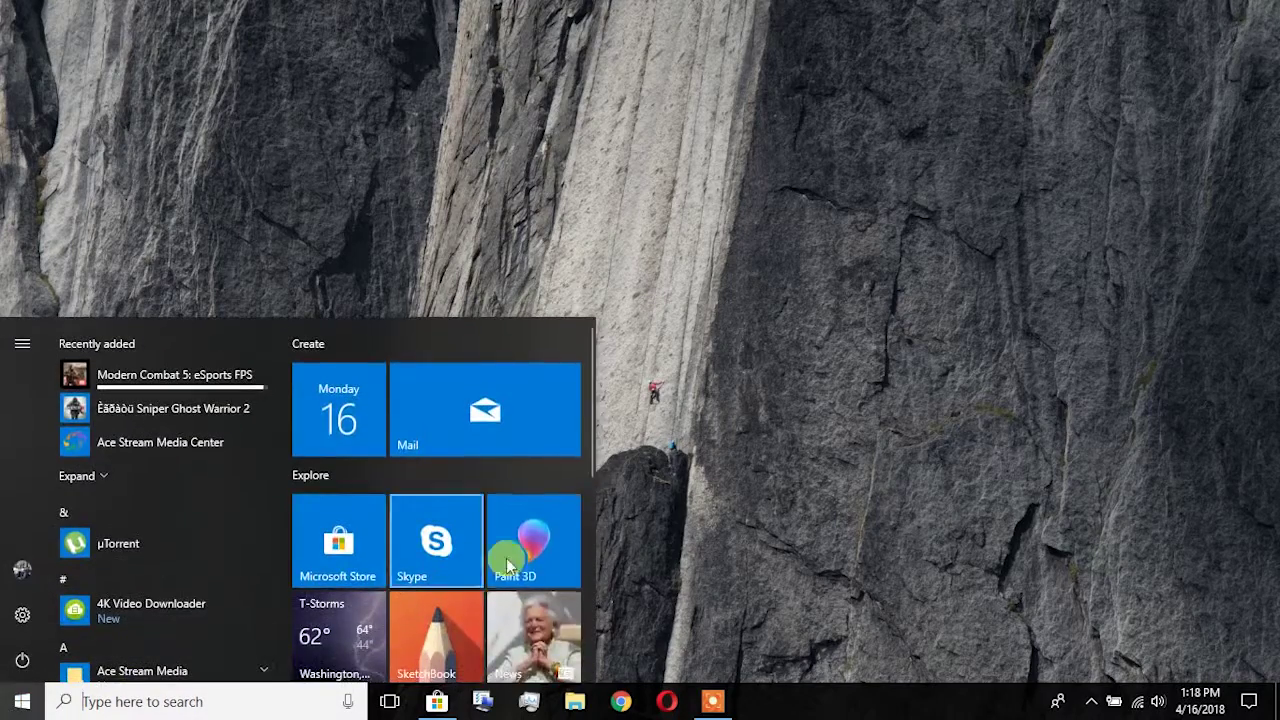
scroll(588, 470, down, 2)
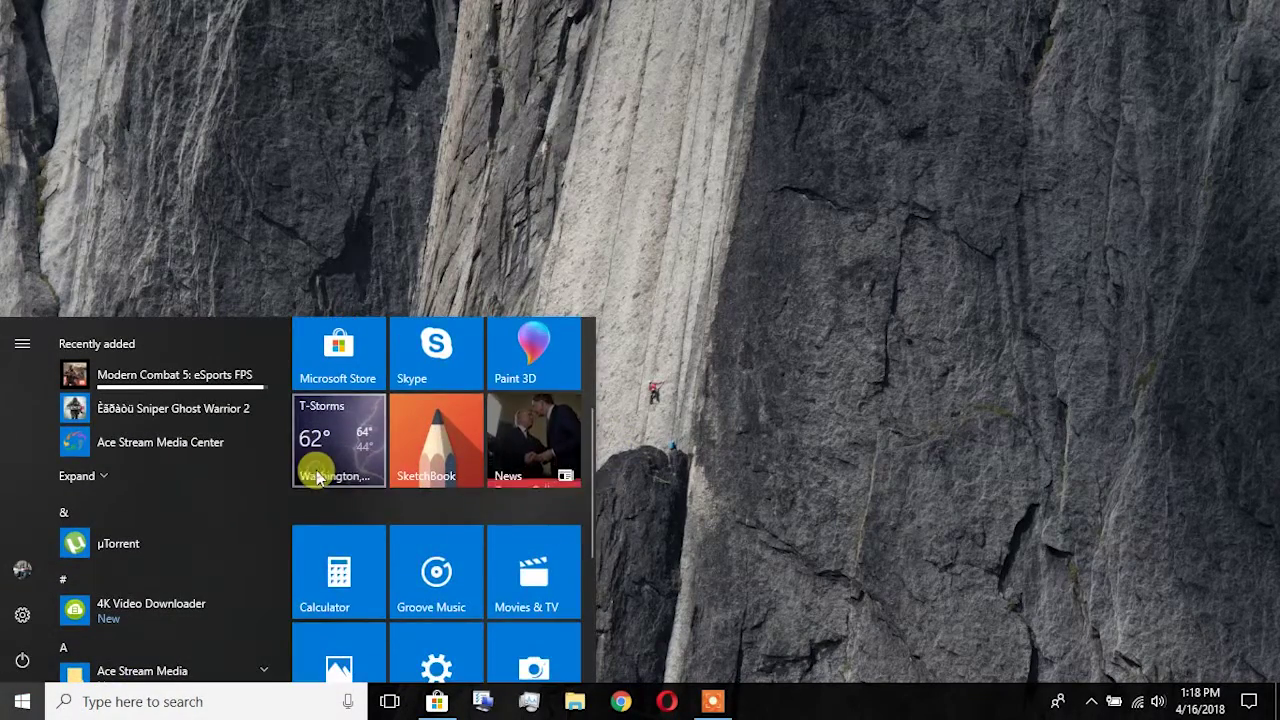
click(316, 470)
click(767, 78)
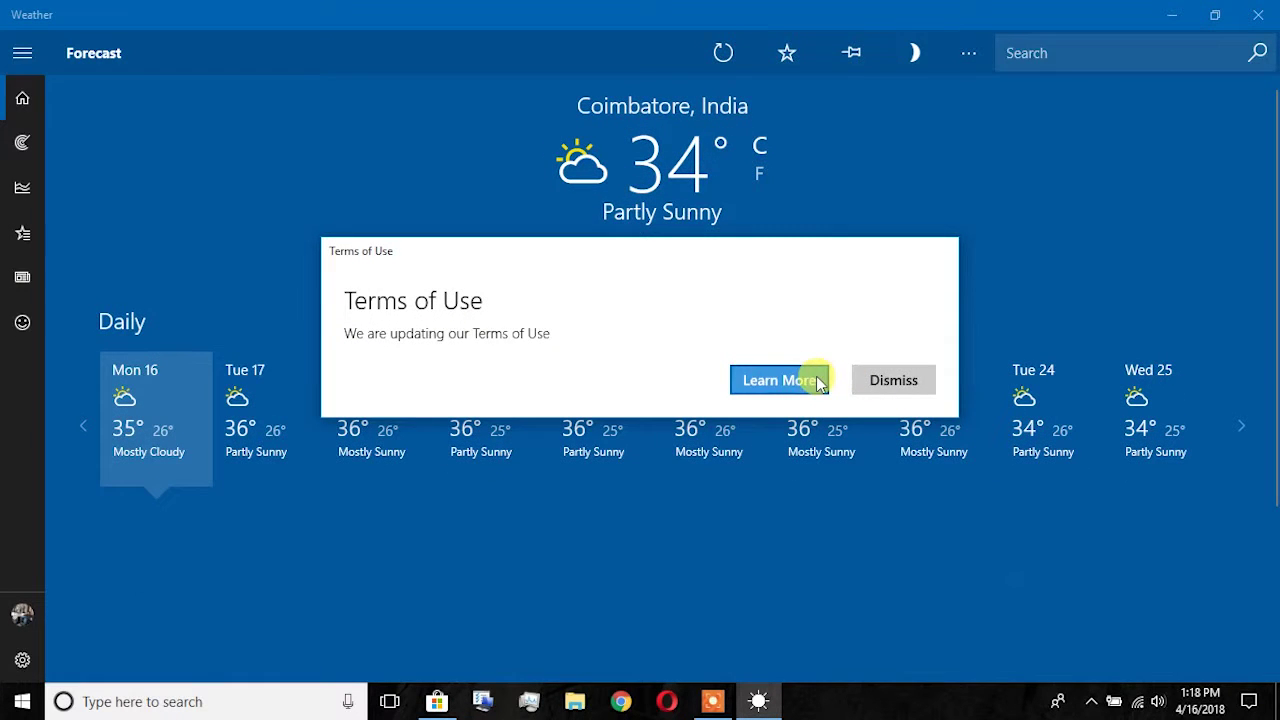
click(868, 380)
Examine the forecast for Tue 17, including its hourly chart and day details
drag(1272, 175, 1272, 145)
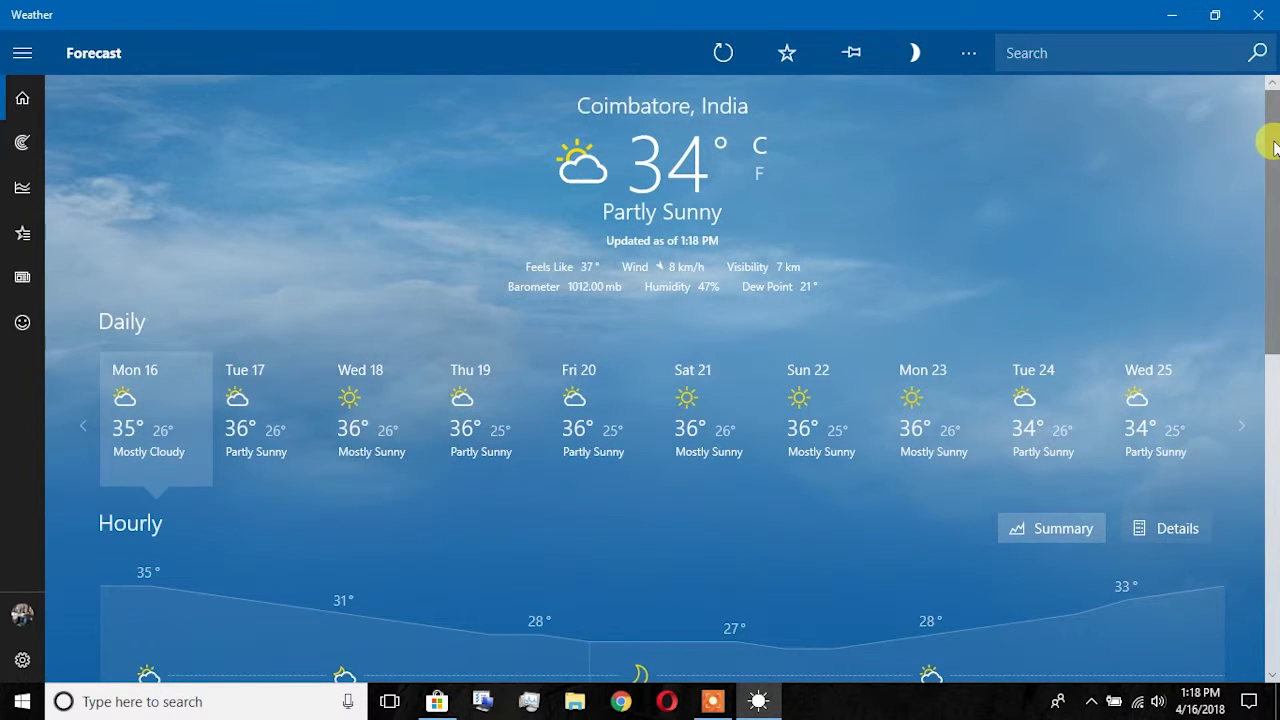
click(272, 408)
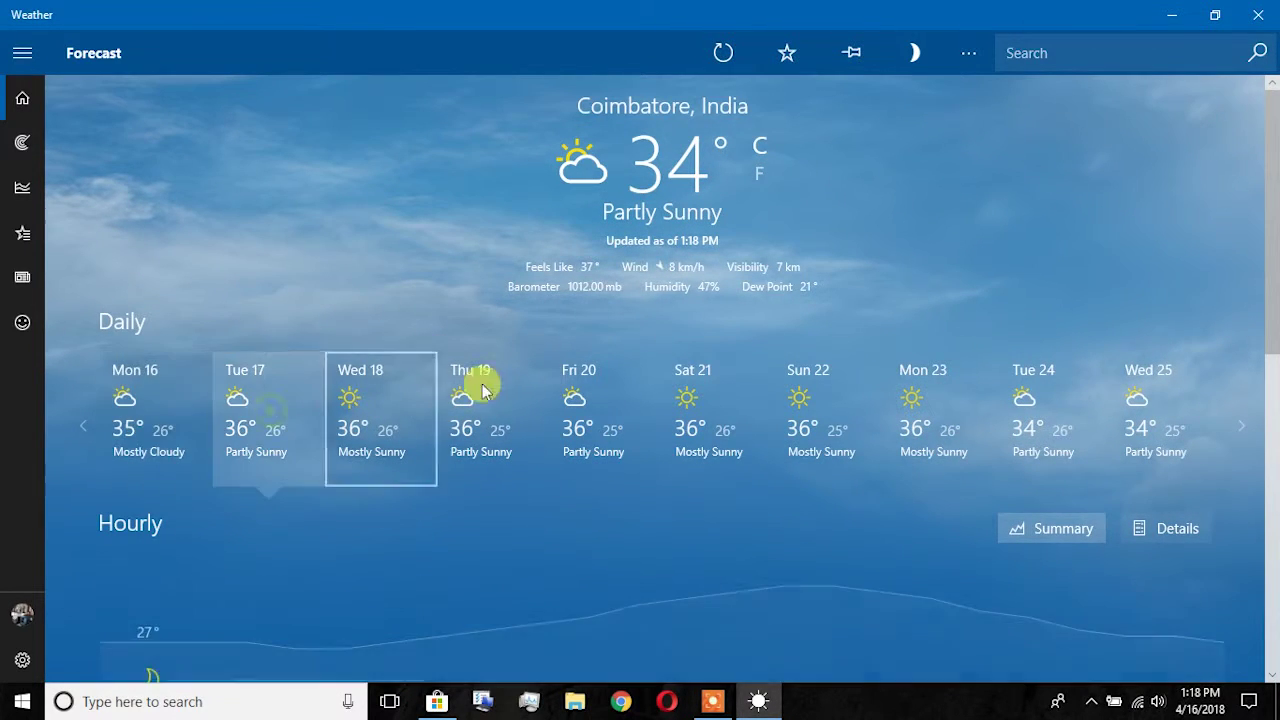
drag(1271, 175, 1274, 394)
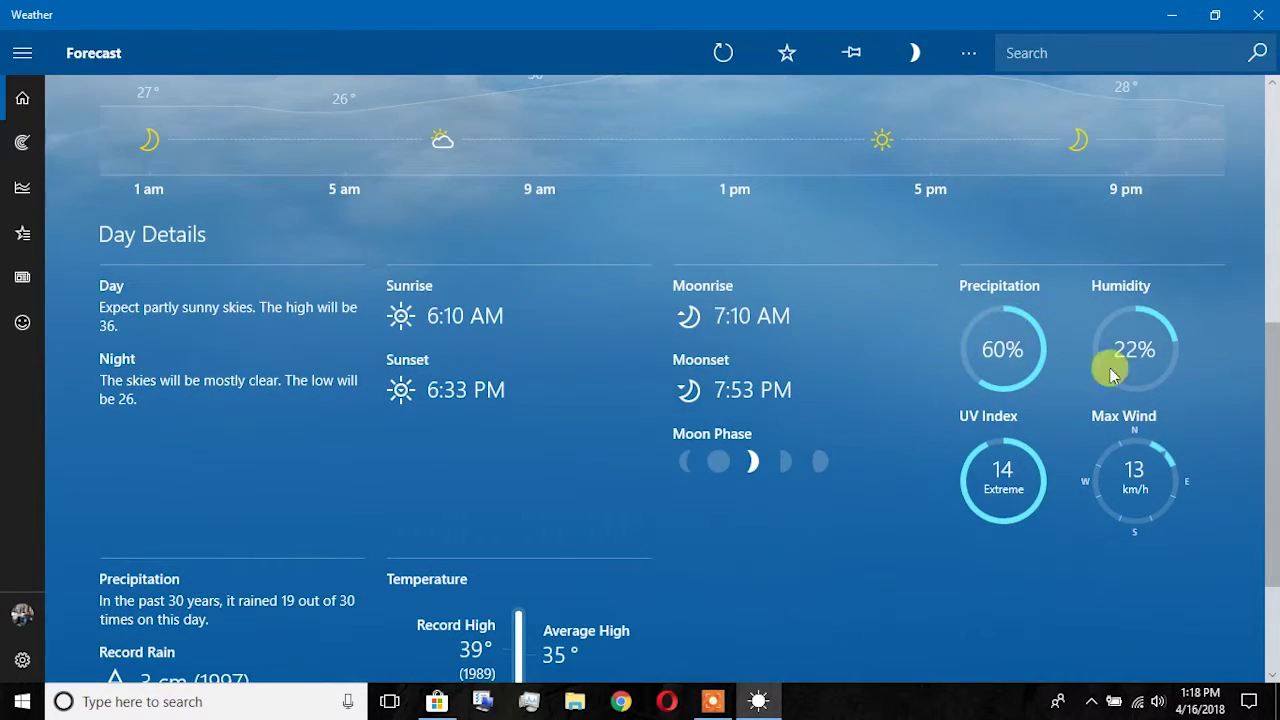
drag(1272, 320, 1272, 172)
Refresh the Coimbatore forecast and add the location to the favorites
click(726, 48)
click(786, 60)
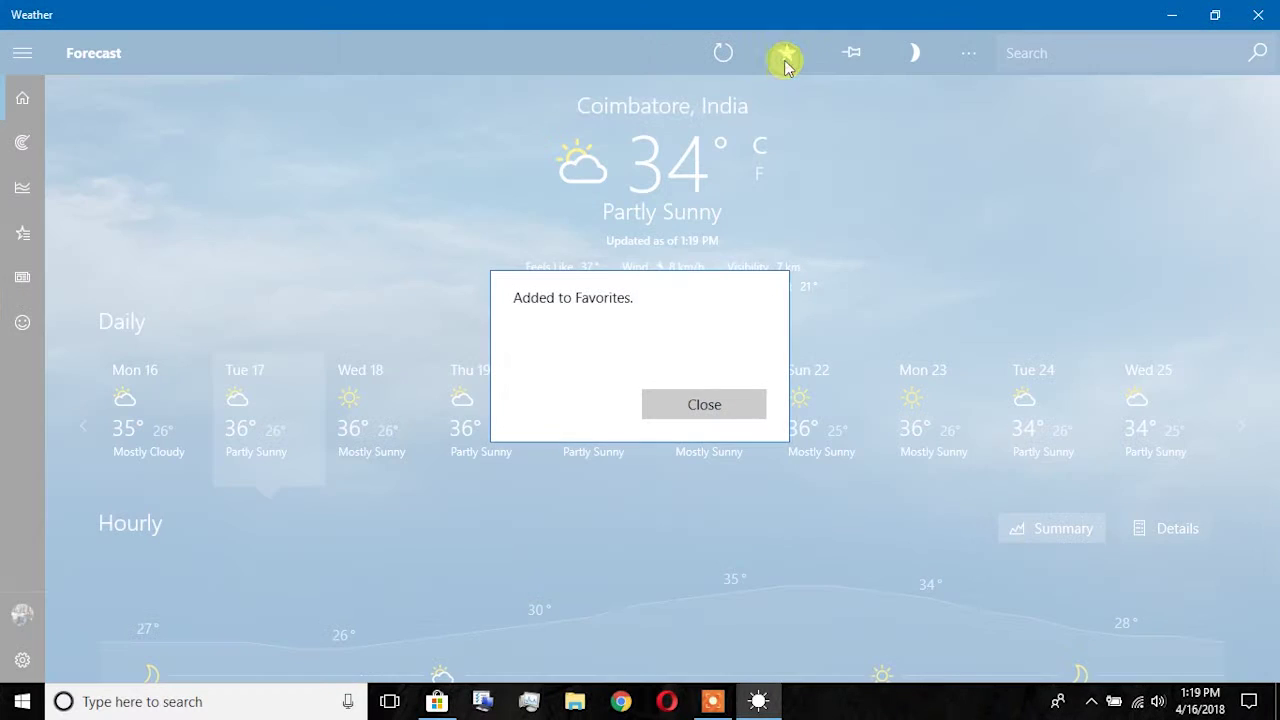
click(741, 398)
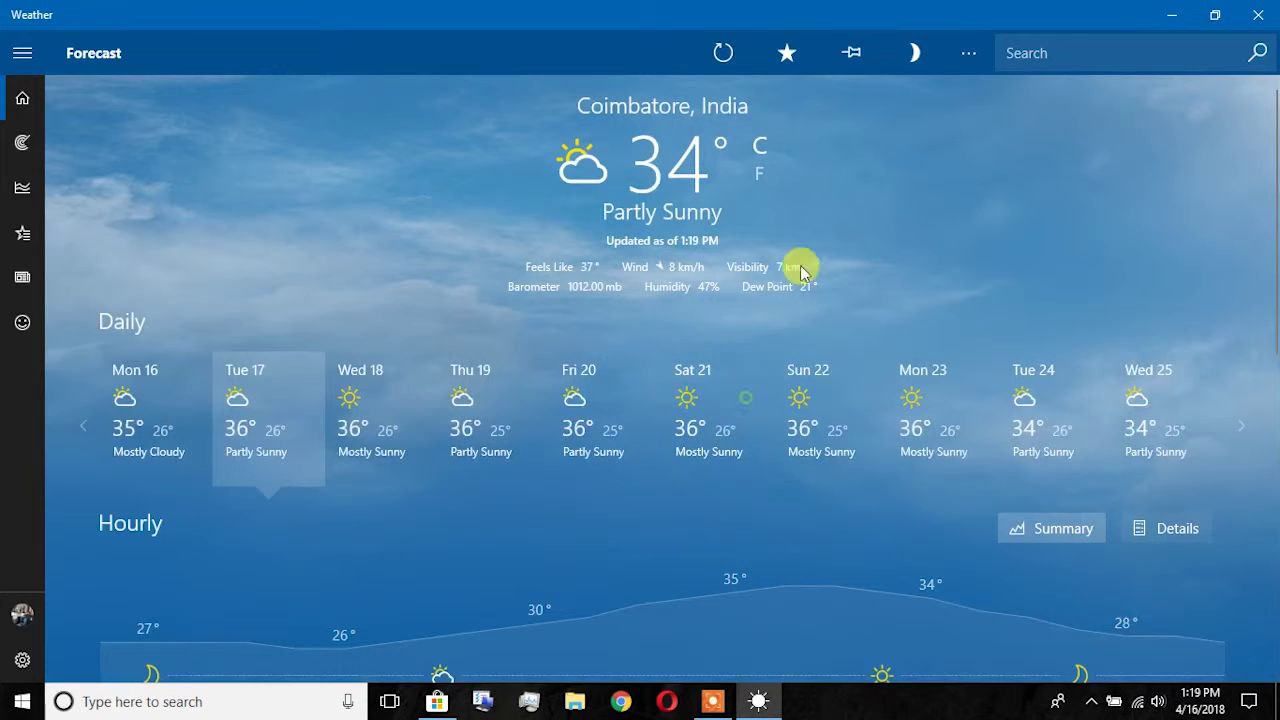
Switch Weather to its dark theme, look over the forecast page and restore the light theme
click(914, 53)
scroll(1271, 366, down, 3)
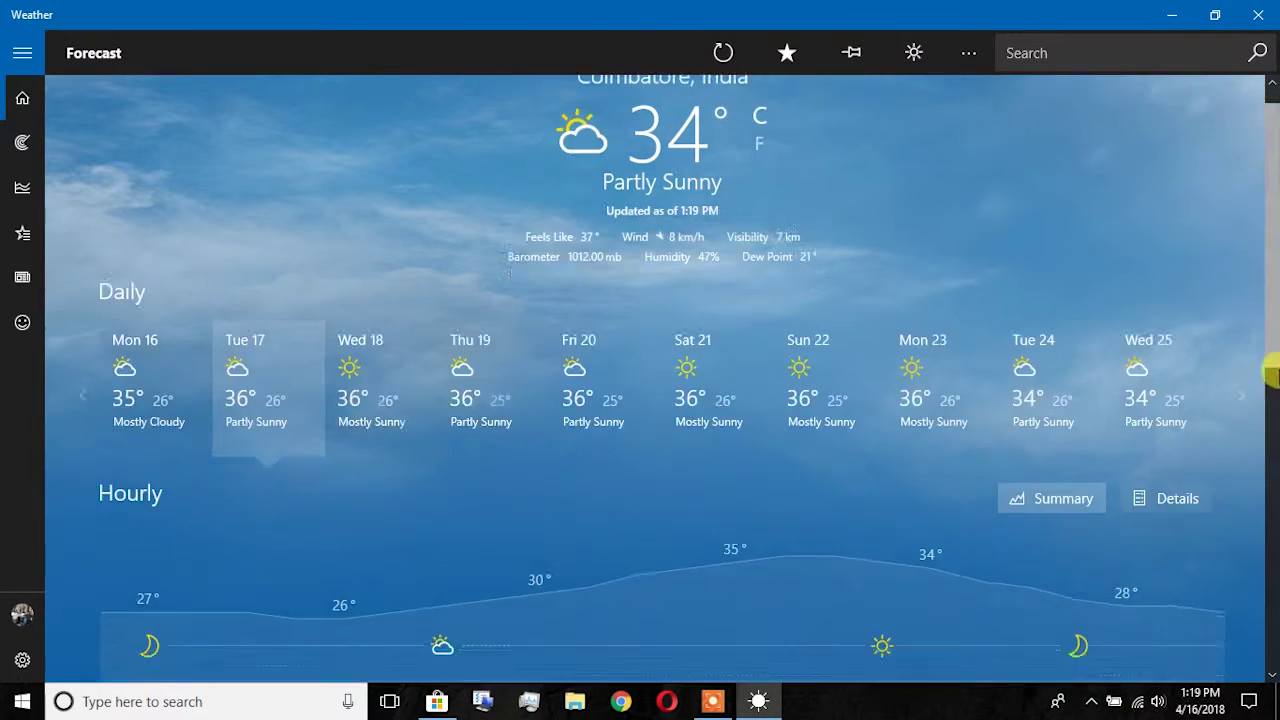
drag(1271, 452, 1271, 667)
scroll(1194, 357, up, 10)
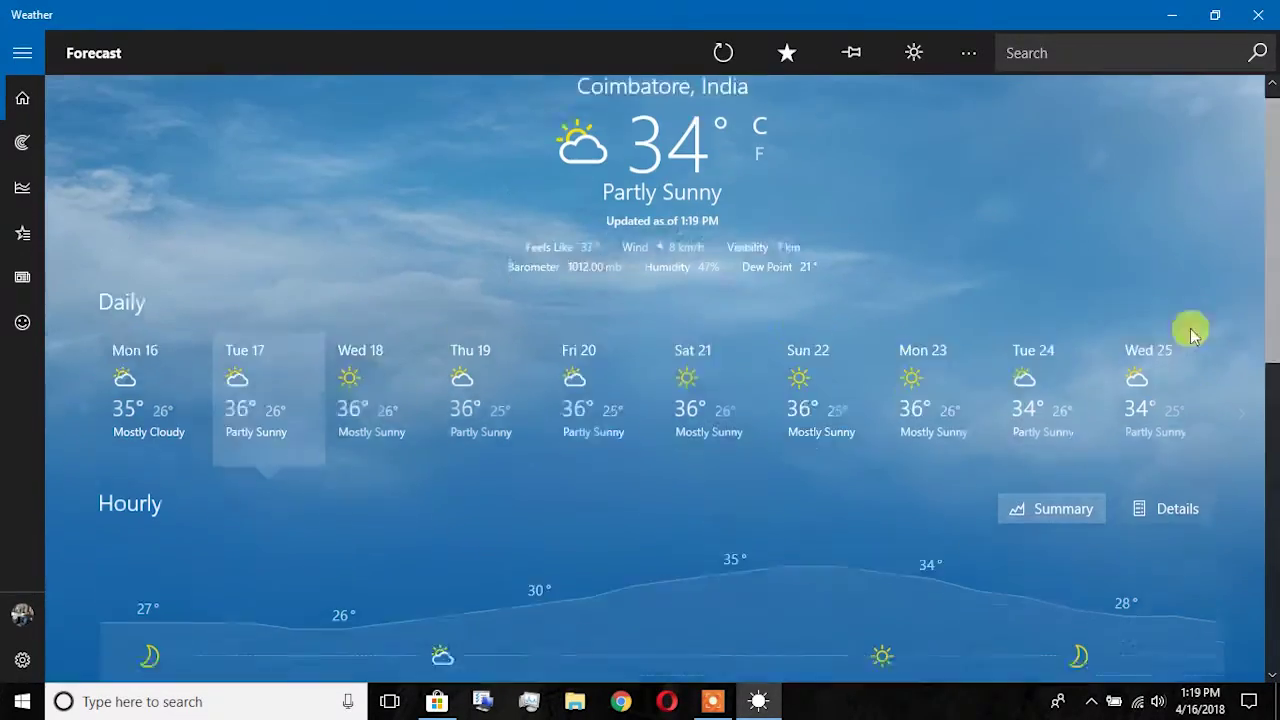
click(912, 50)
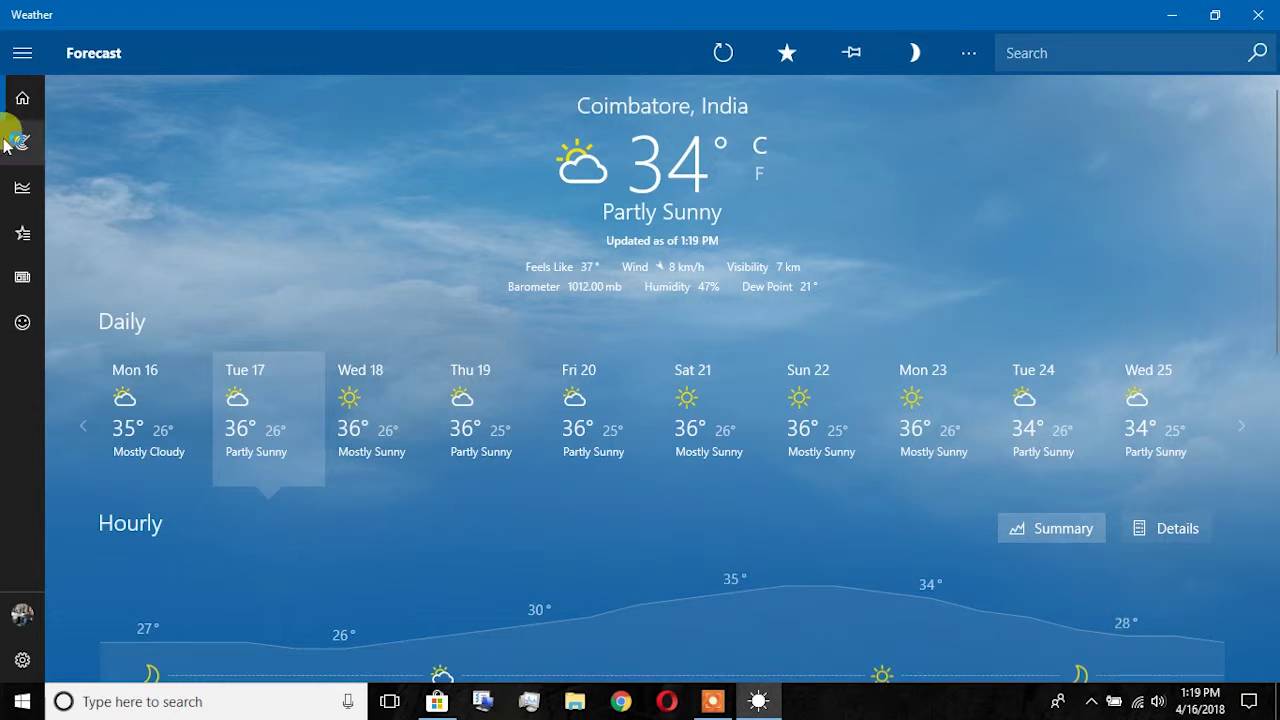
Reload the main forecast page and open the weather maps
click(23, 100)
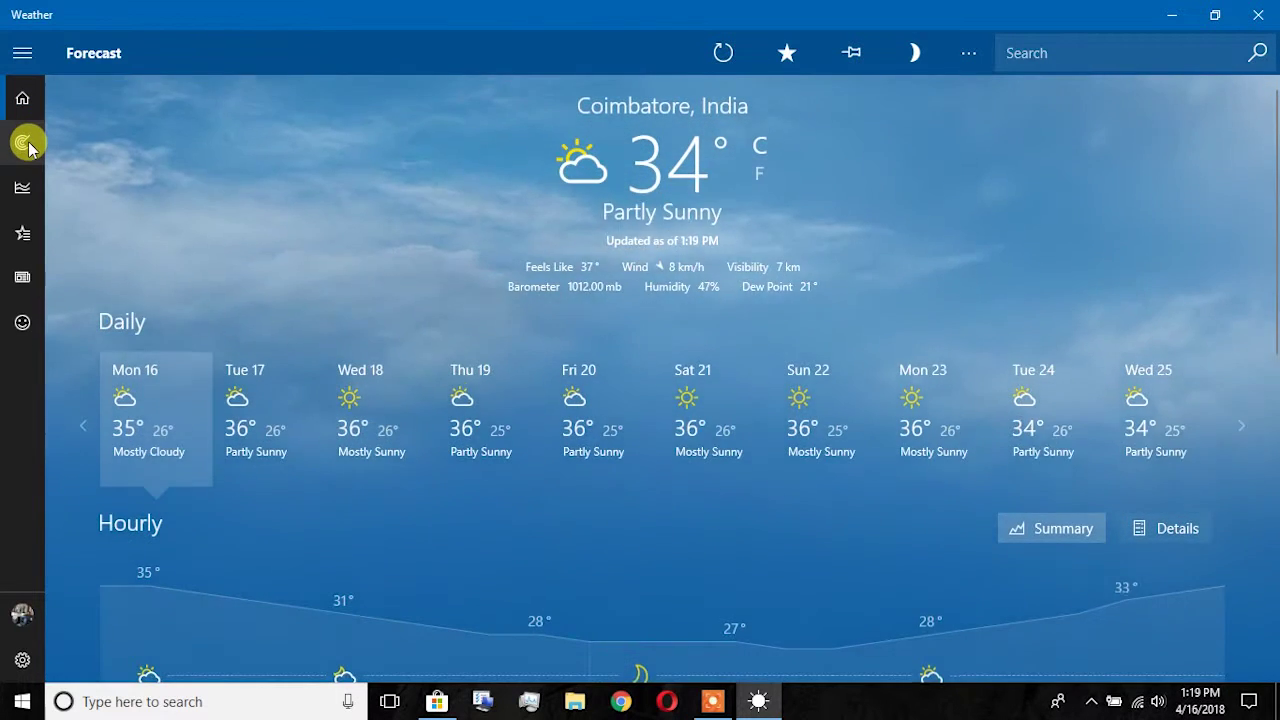
click(24, 143)
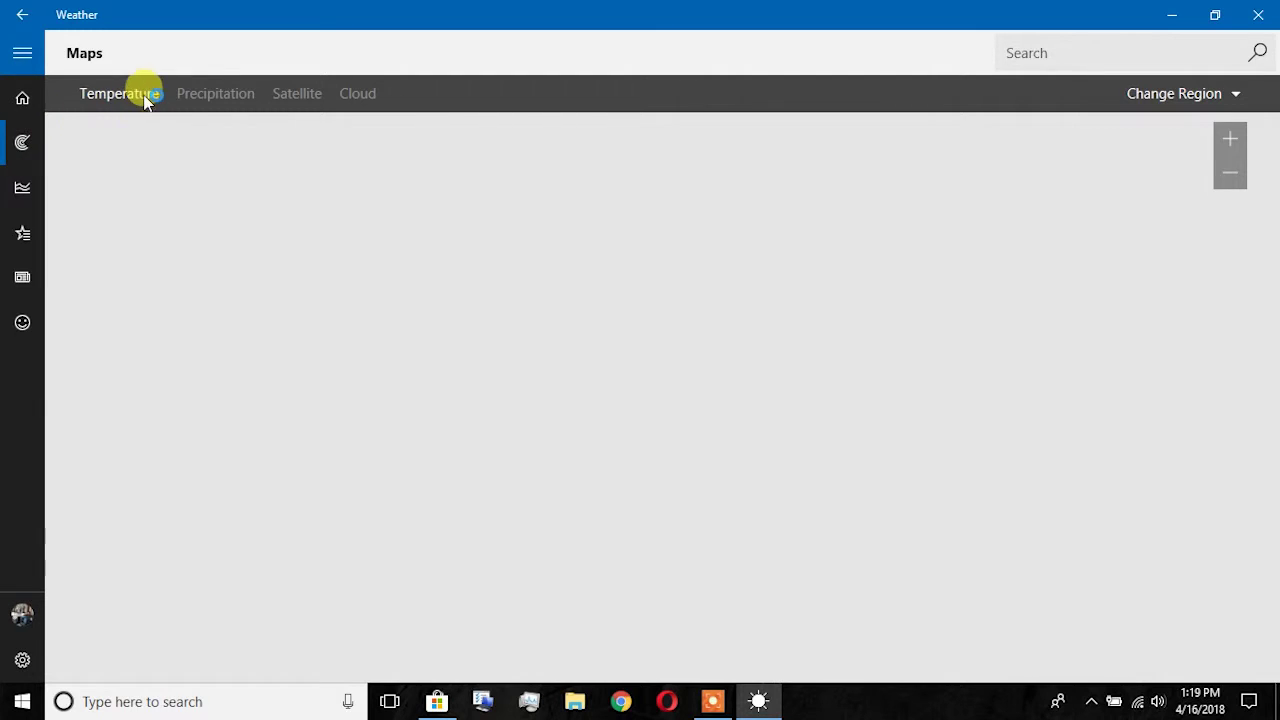
Open the historical weather for Coimbatore, select March, and compare its rainfall and temperature charts
click(25, 188)
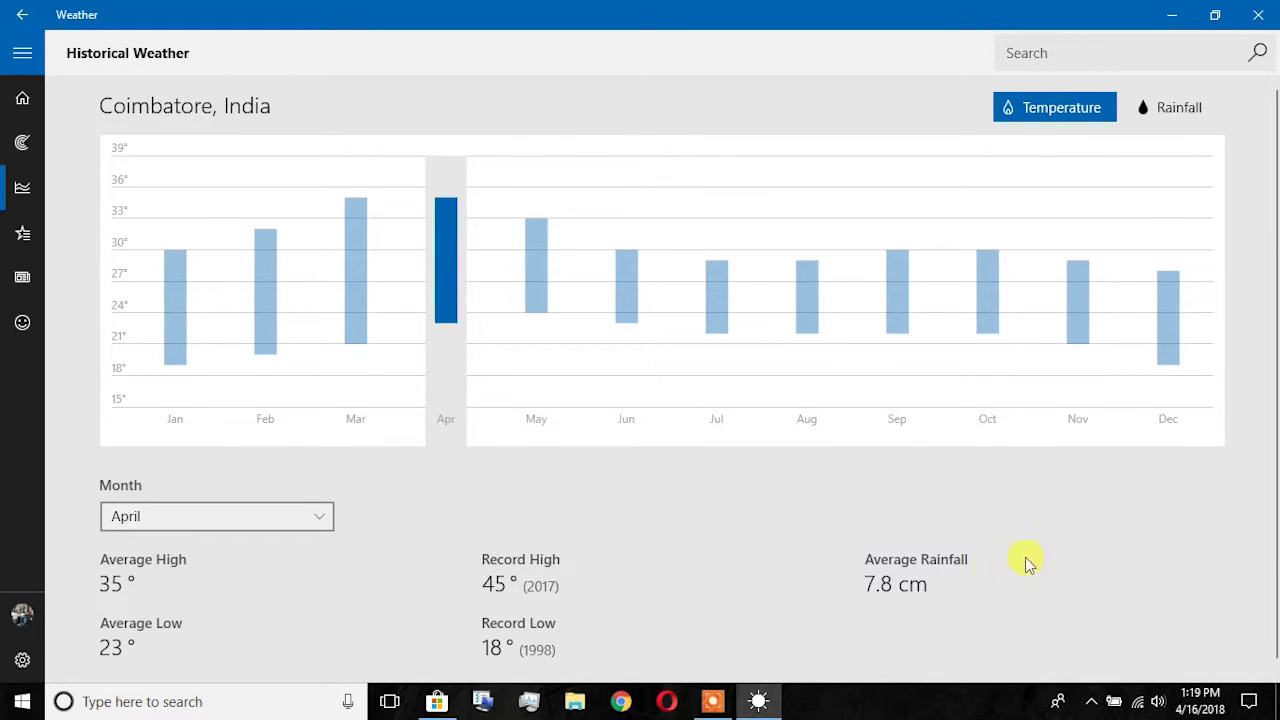
scroll(1022, 567, down, 1)
click(282, 512)
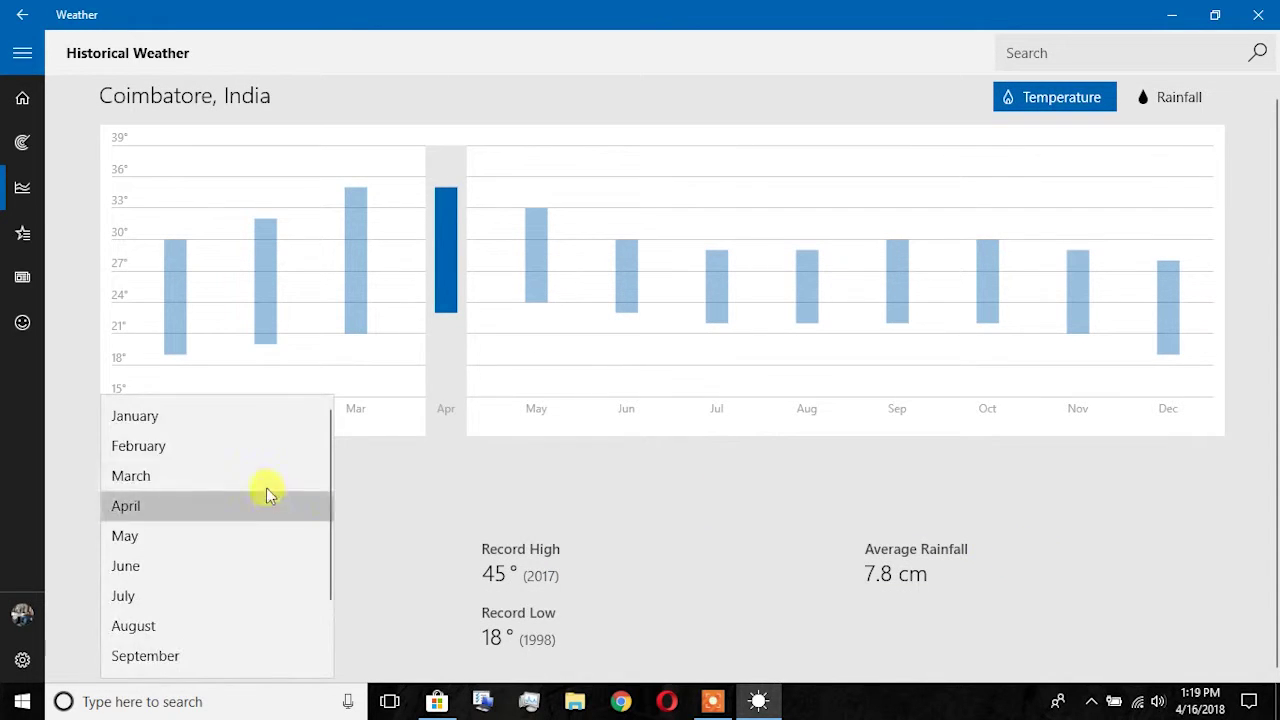
click(269, 473)
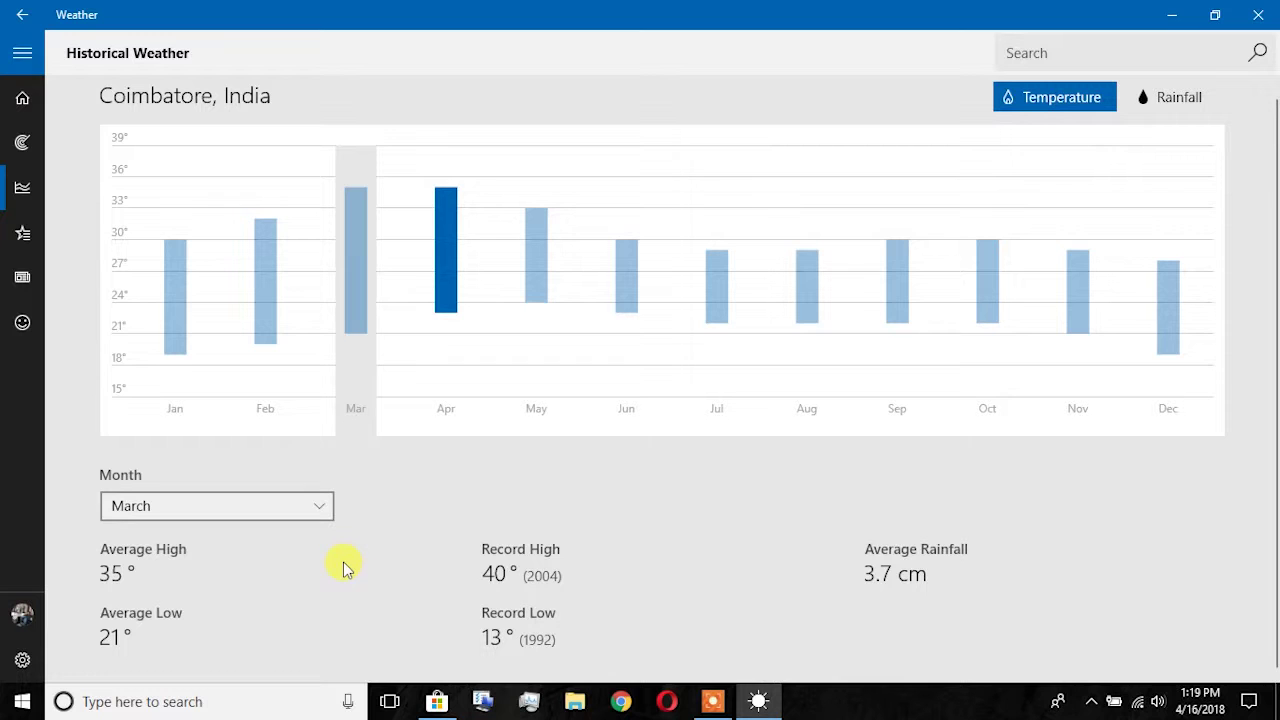
scroll(520, 548, up, 1)
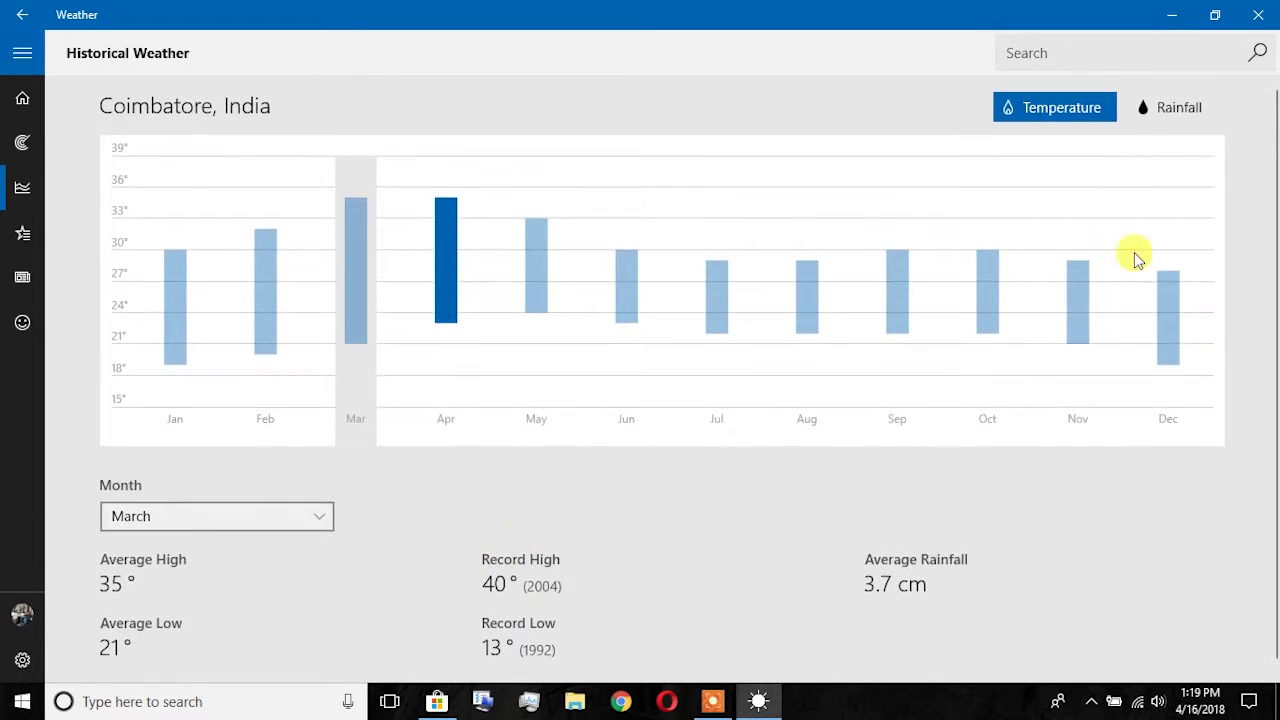
click(1180, 110)
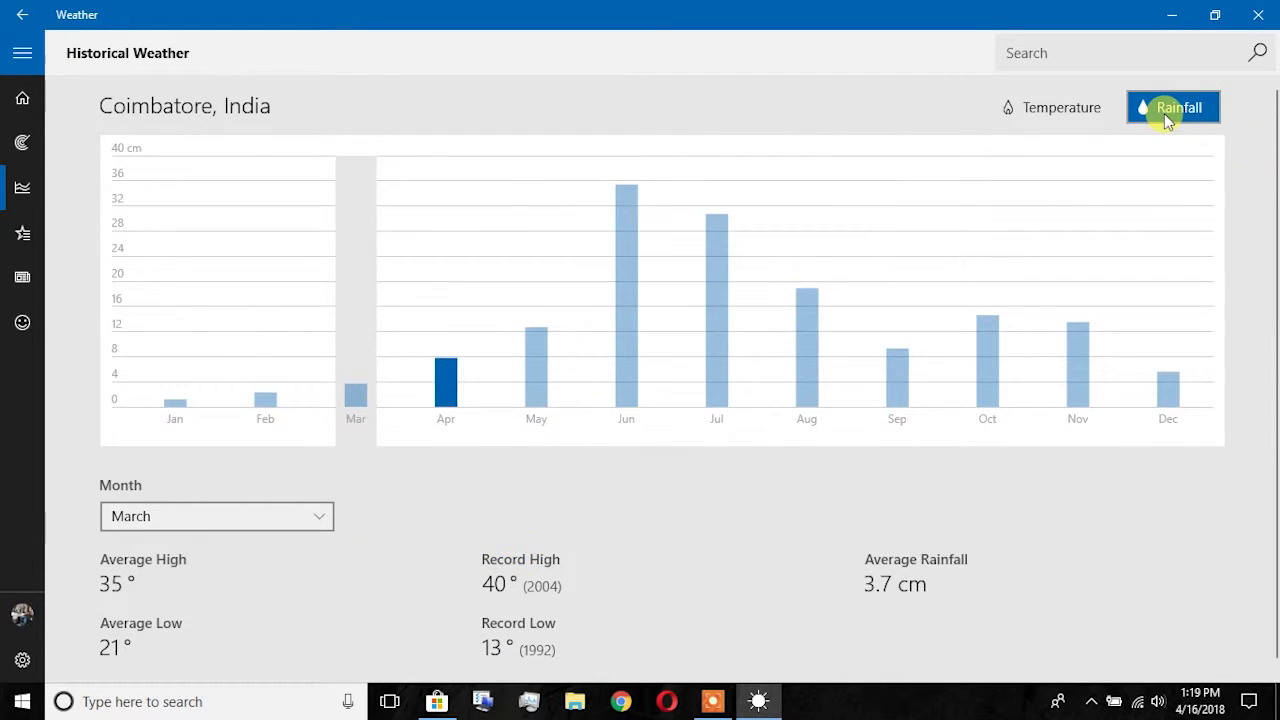
click(1070, 115)
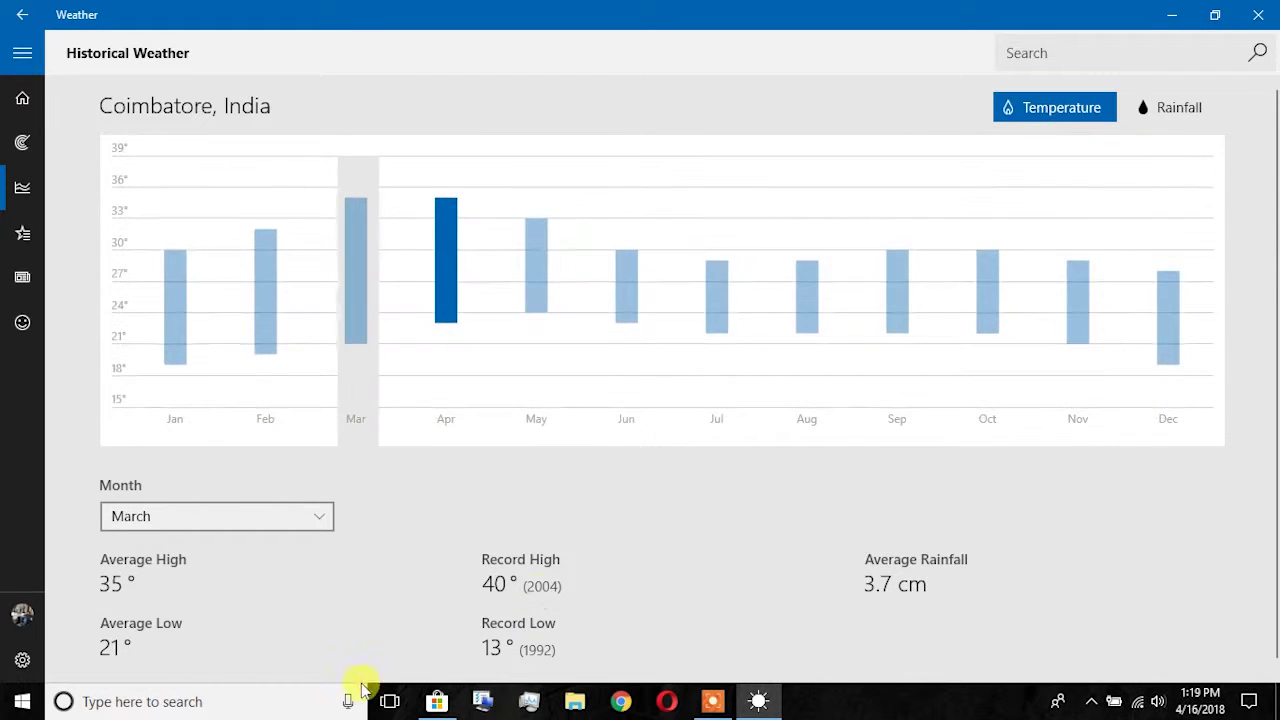
Examine the historical temperature records for February, January, July and April in turn
click(303, 517)
click(229, 427)
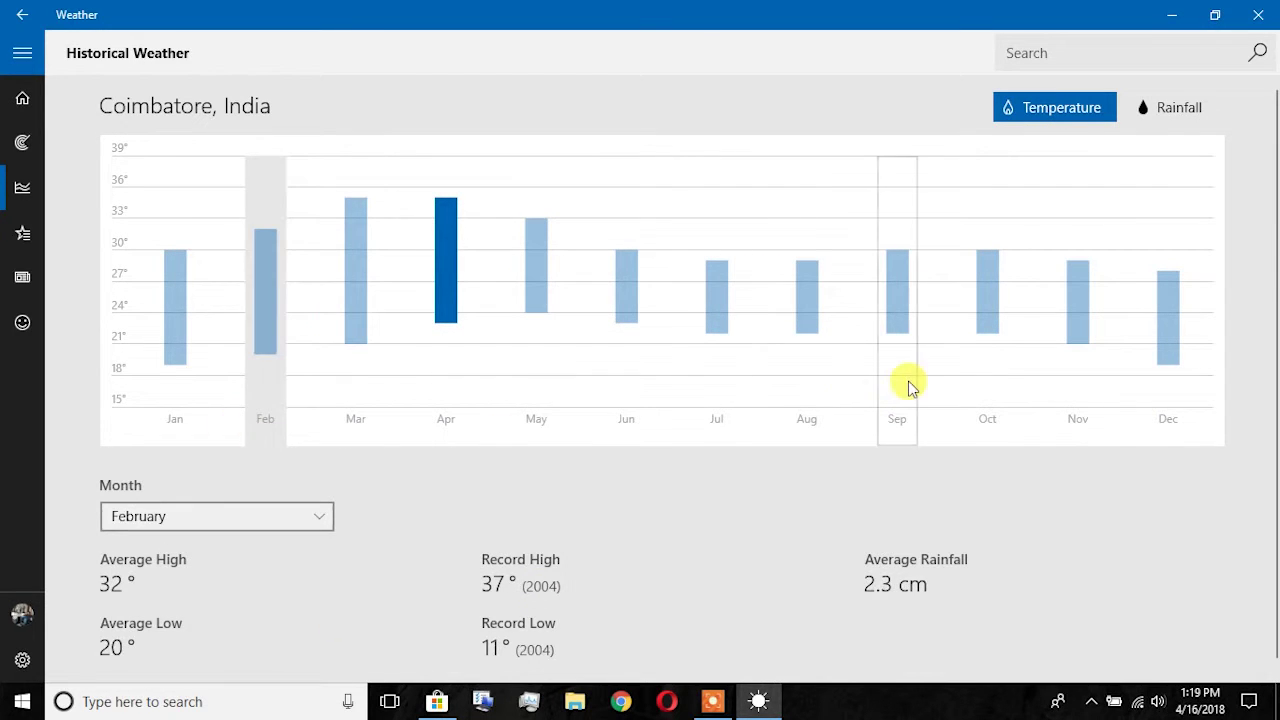
click(226, 520)
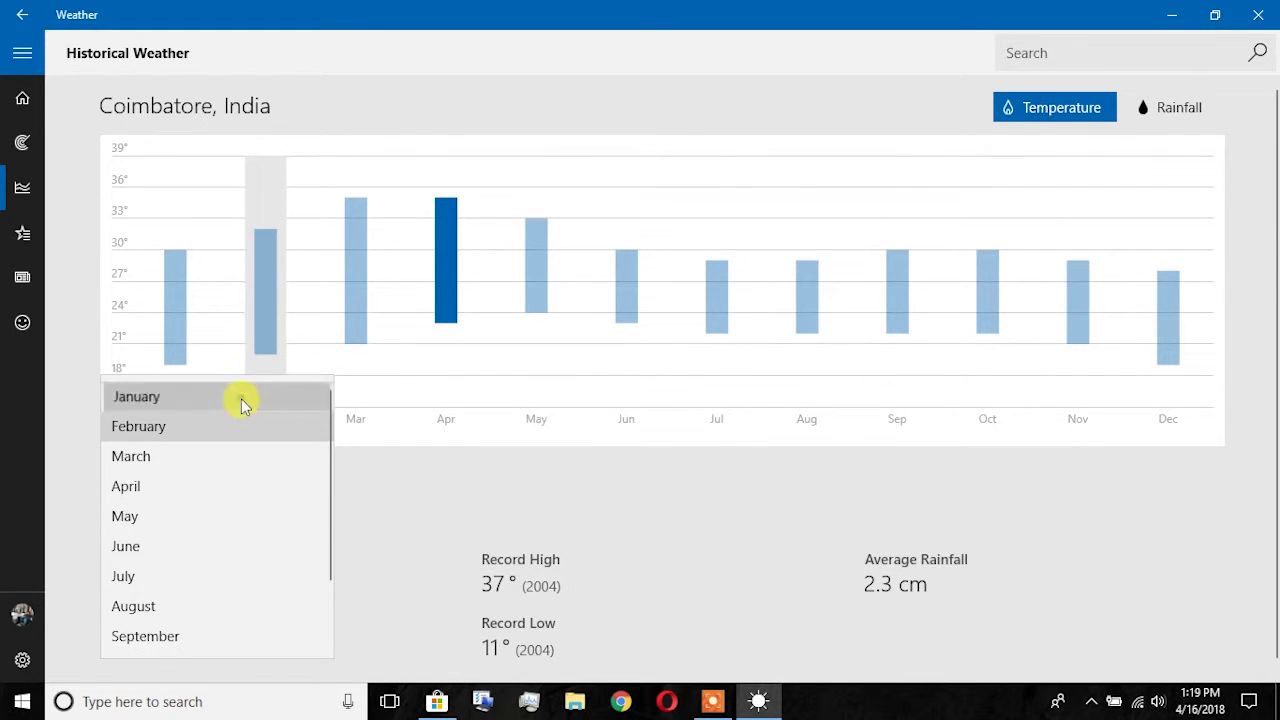
click(242, 400)
click(244, 510)
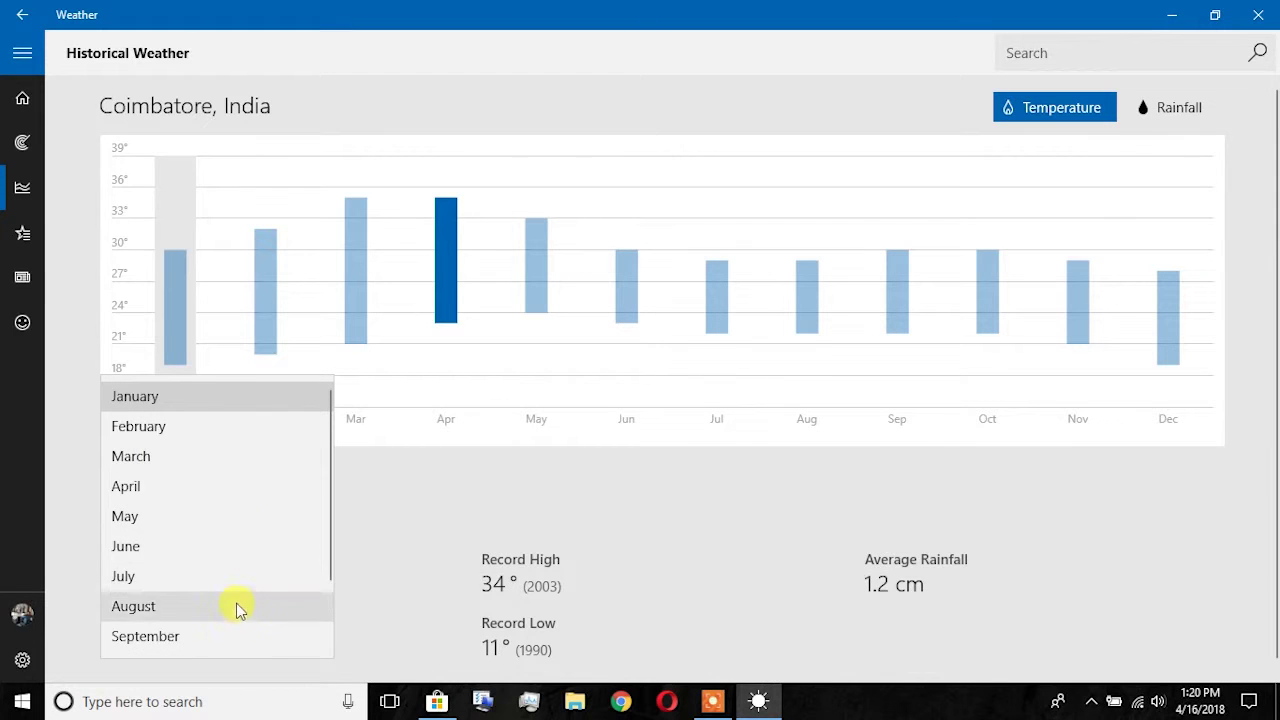
click(214, 580)
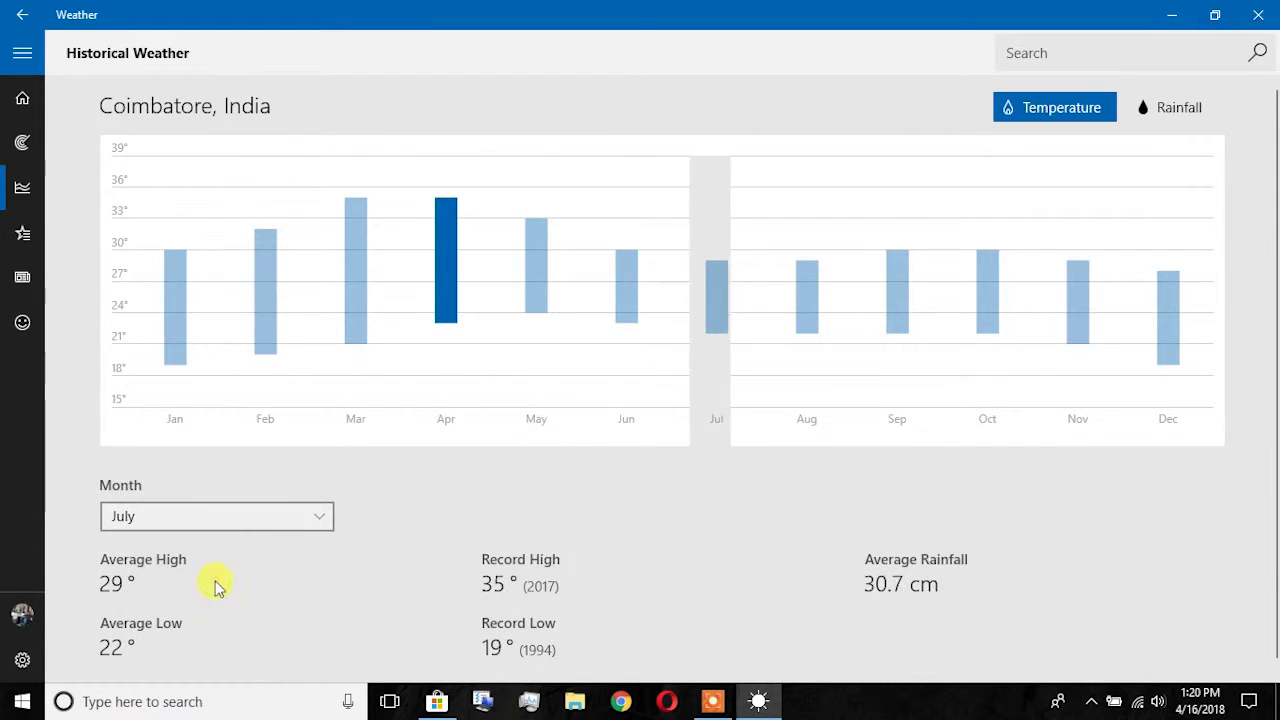
click(250, 522)
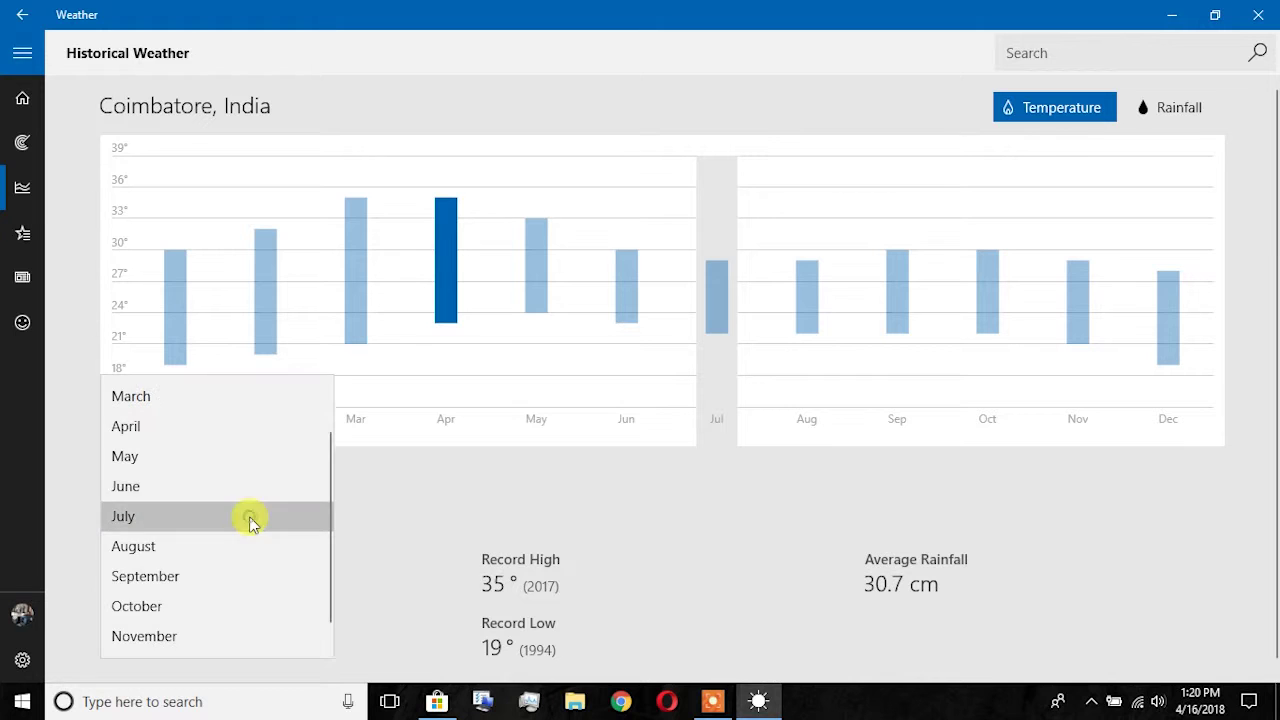
click(210, 434)
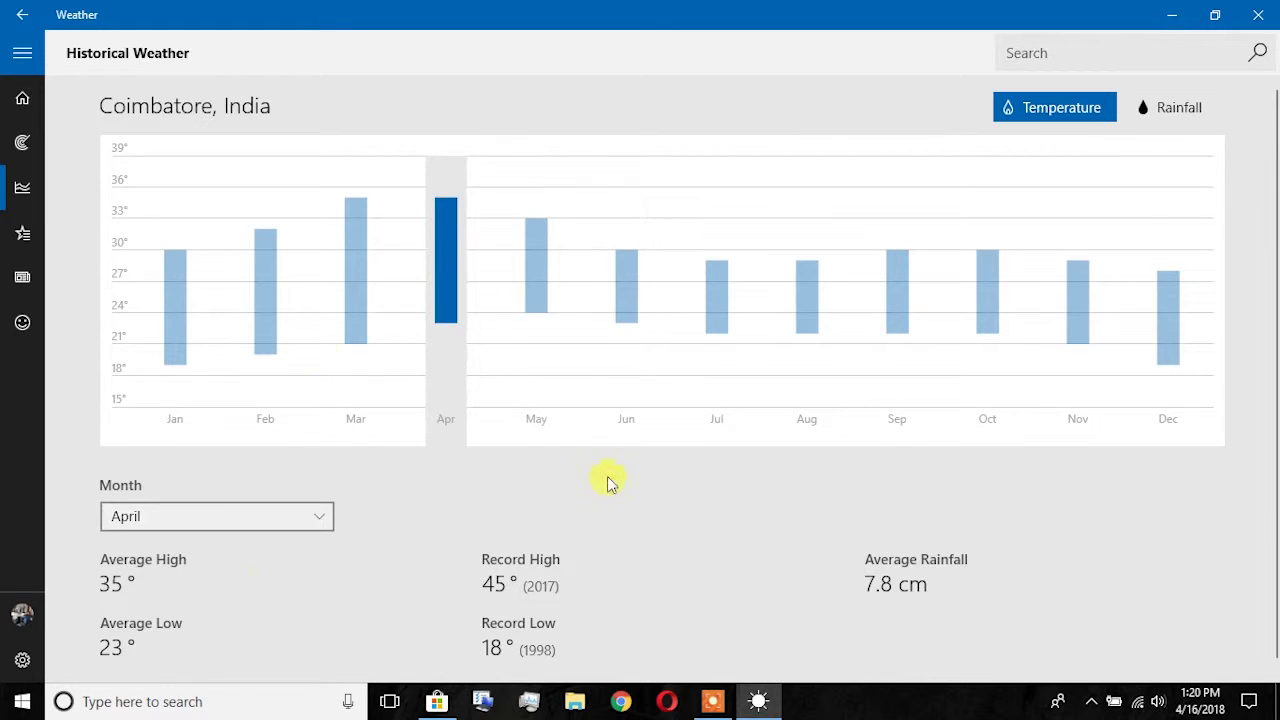
View the favorite places and the weather news, and open and close the Feedback Hub
click(22, 234)
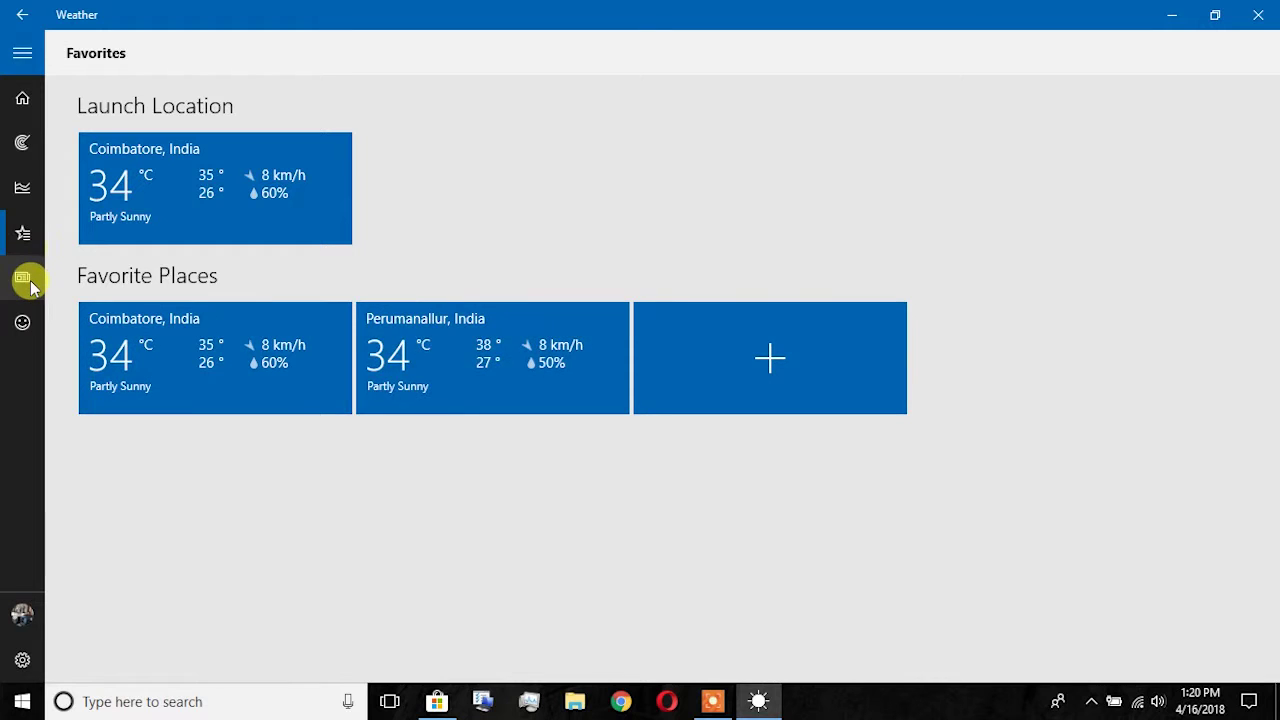
click(24, 280)
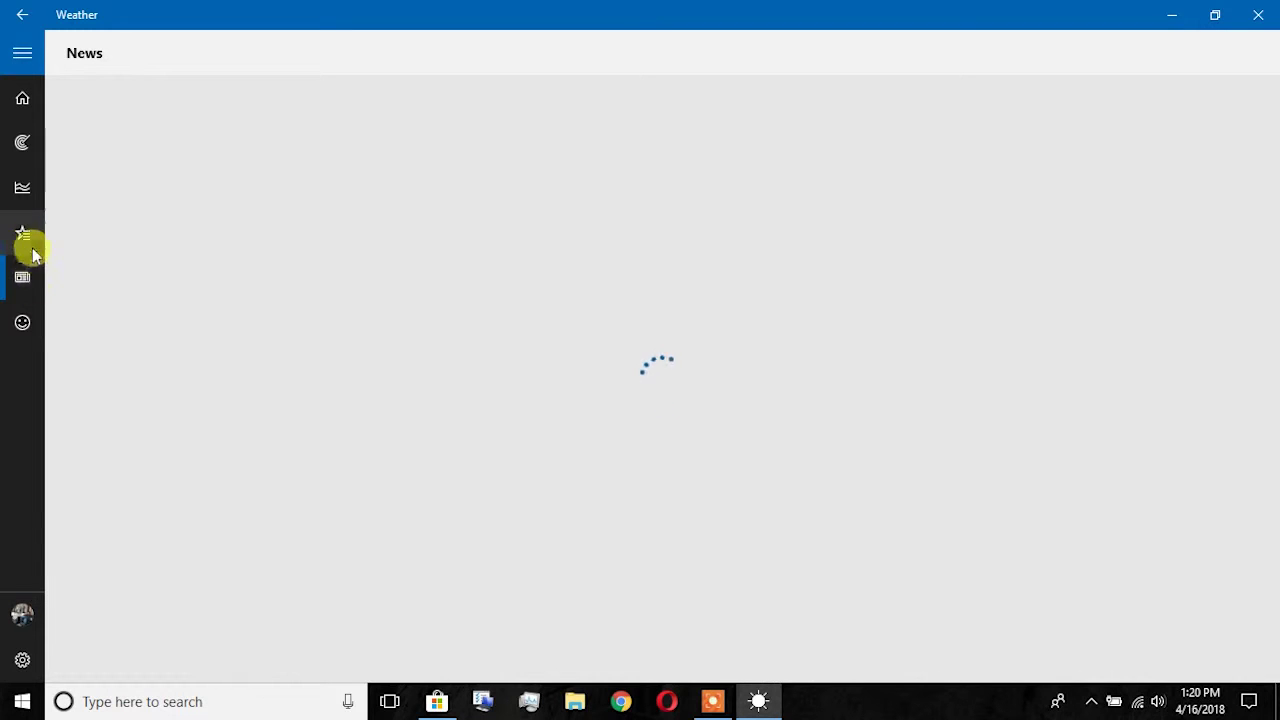
click(20, 326)
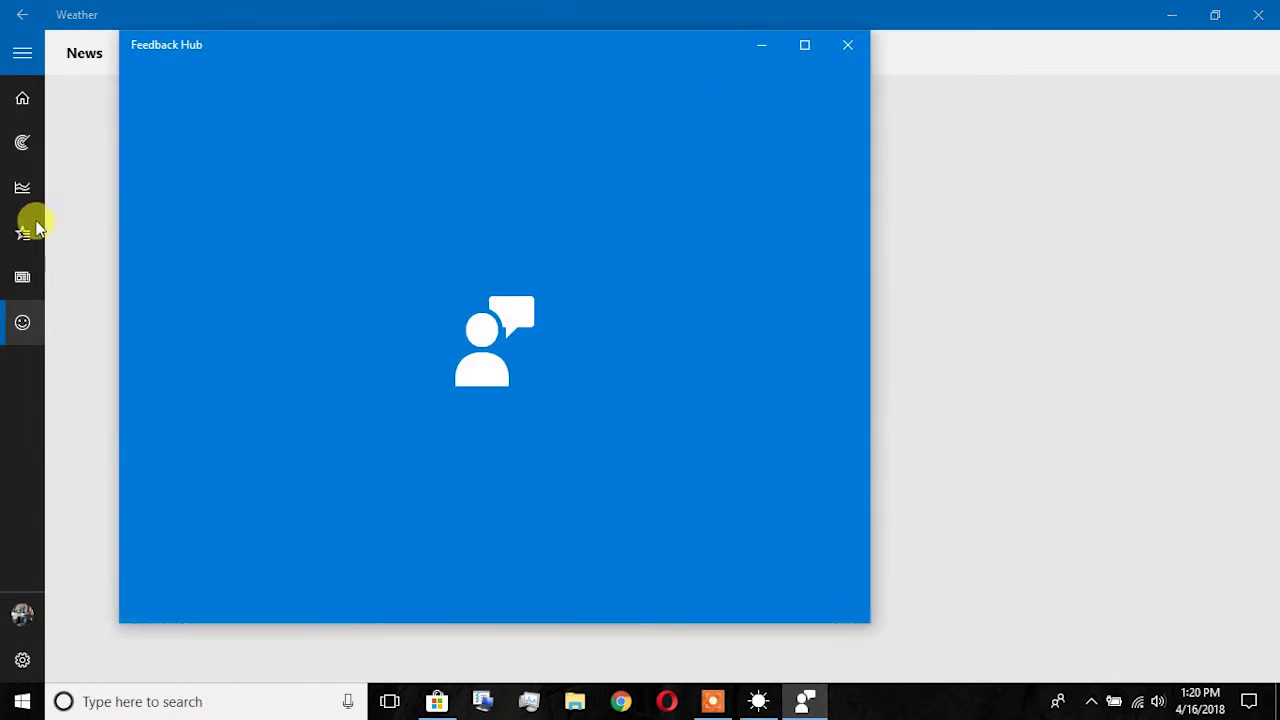
click(830, 46)
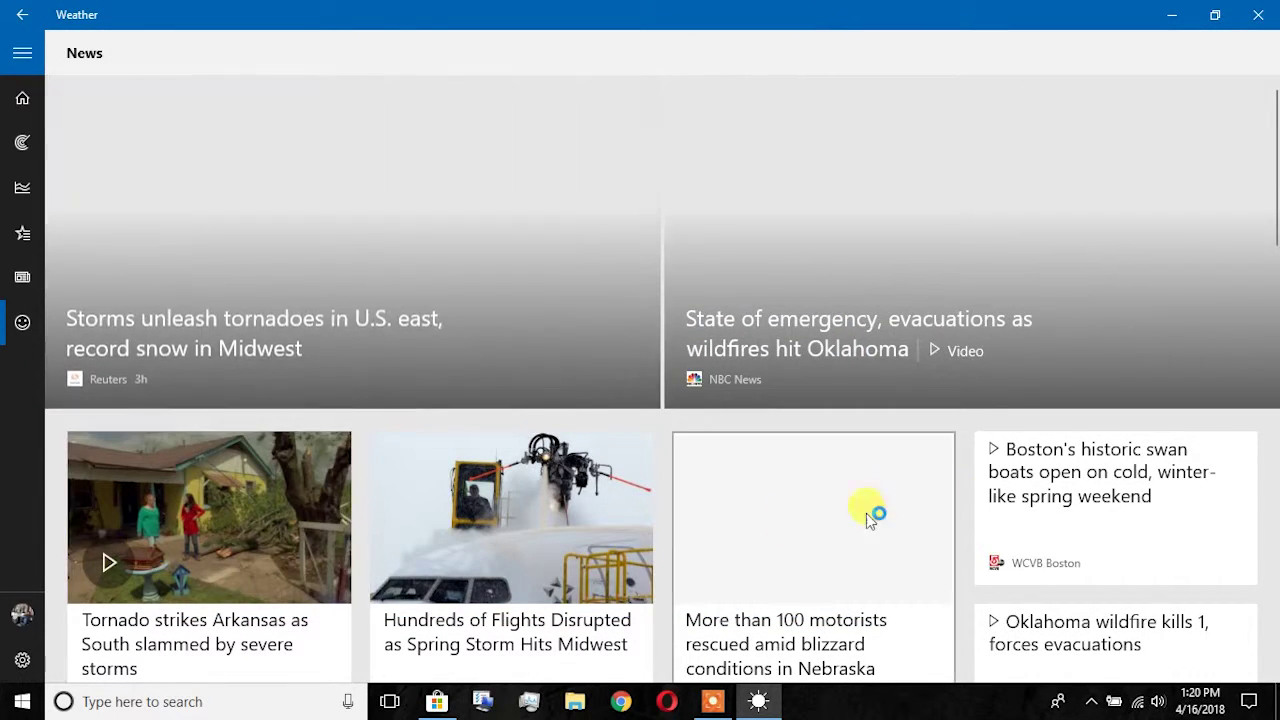
Return to the main forecast page and look over its sun, moon, precipitation and temperature details
click(22, 98)
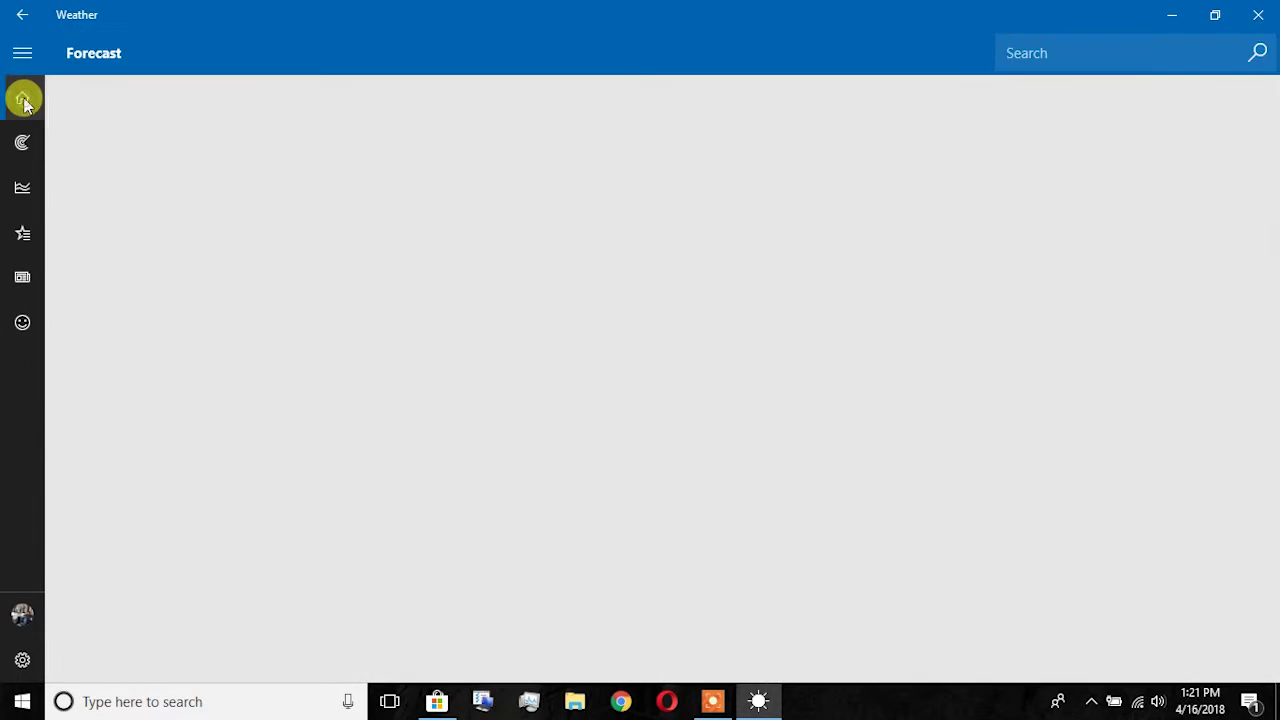
scroll(723, 349, down, 5)
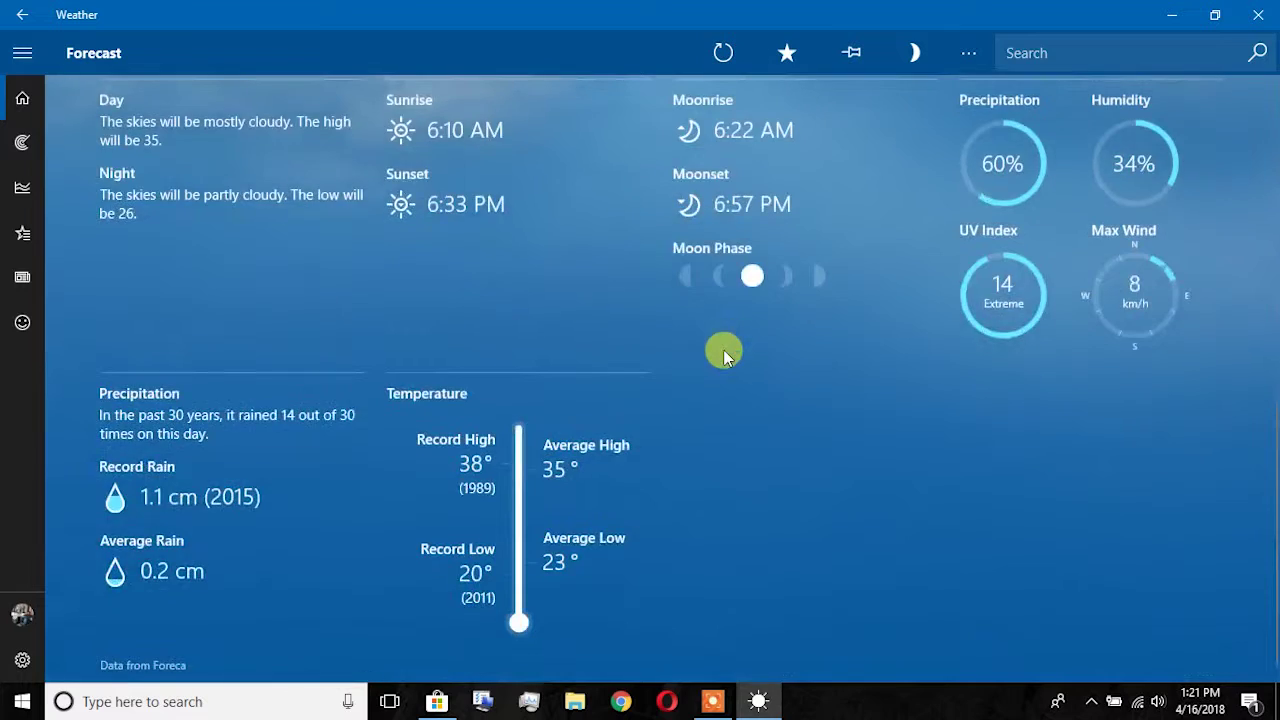
scroll(723, 349, up, 3)
scroll(723, 349, up, 3)
scroll(777, 302, down, 5)
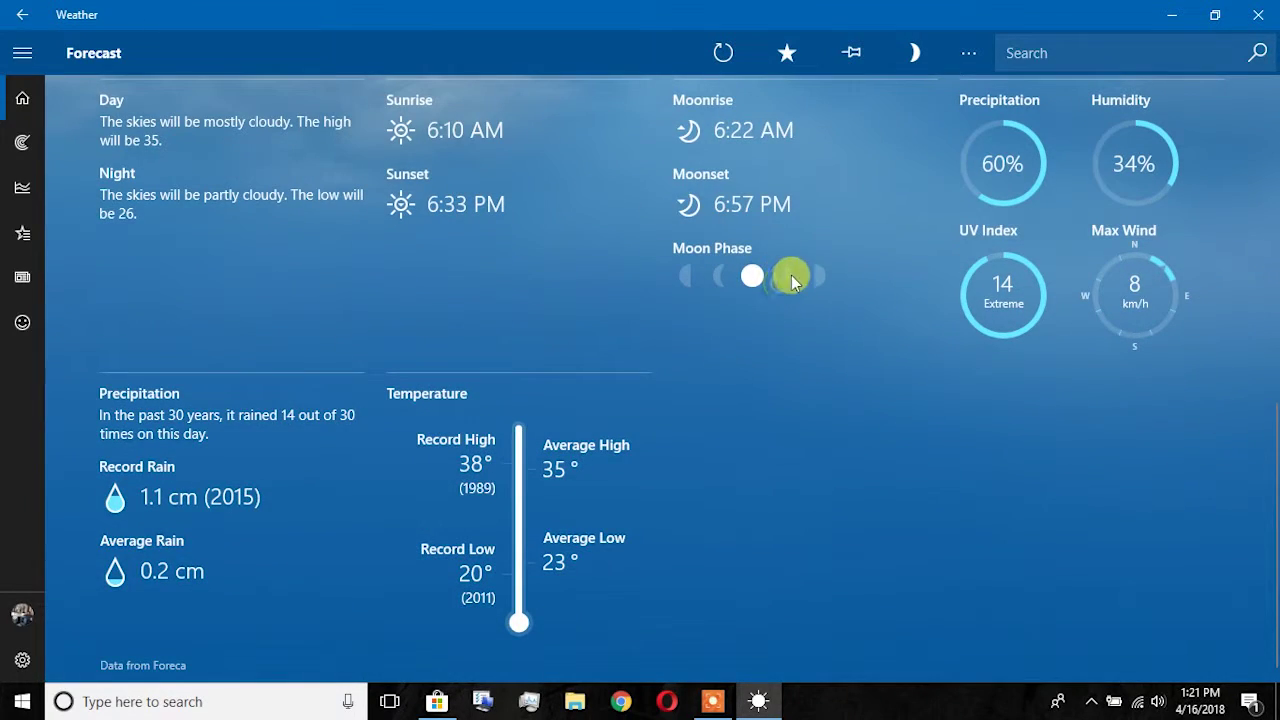
scroll(820, 280, up, 5)
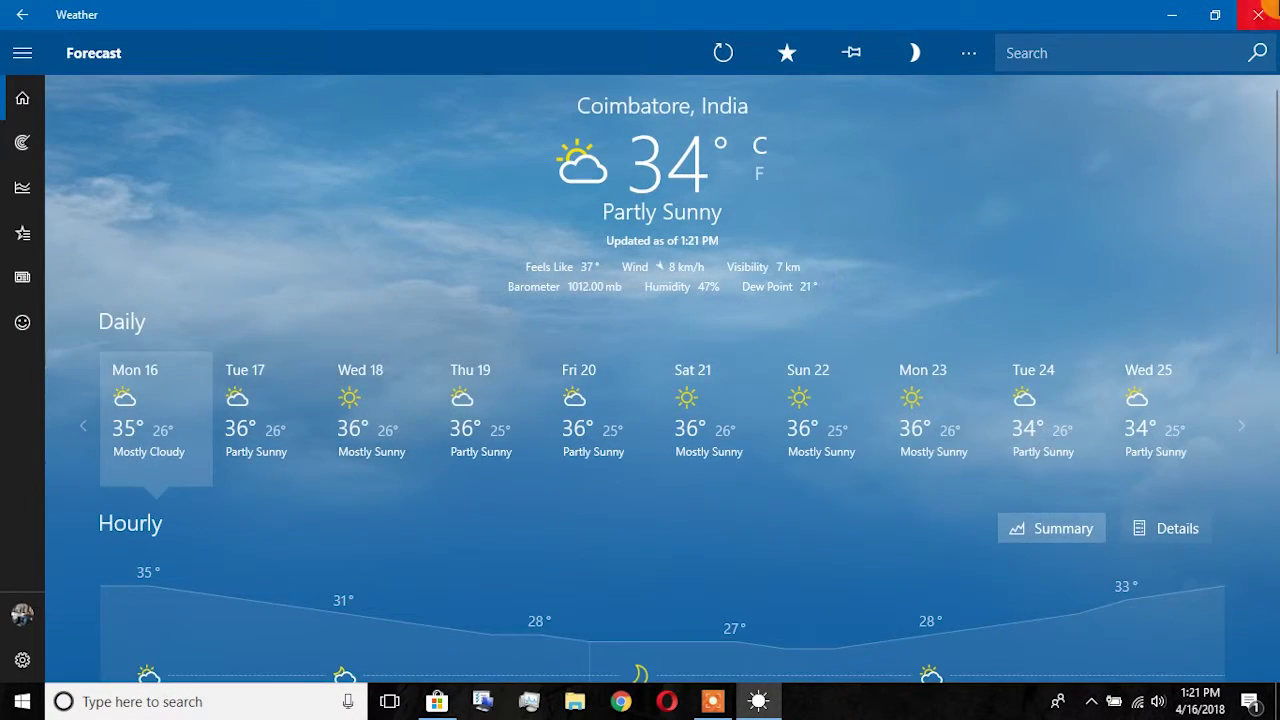
Close Weather and open SketchBook in a maximized window, dismissing the What's New dialog
click(1262, 12)
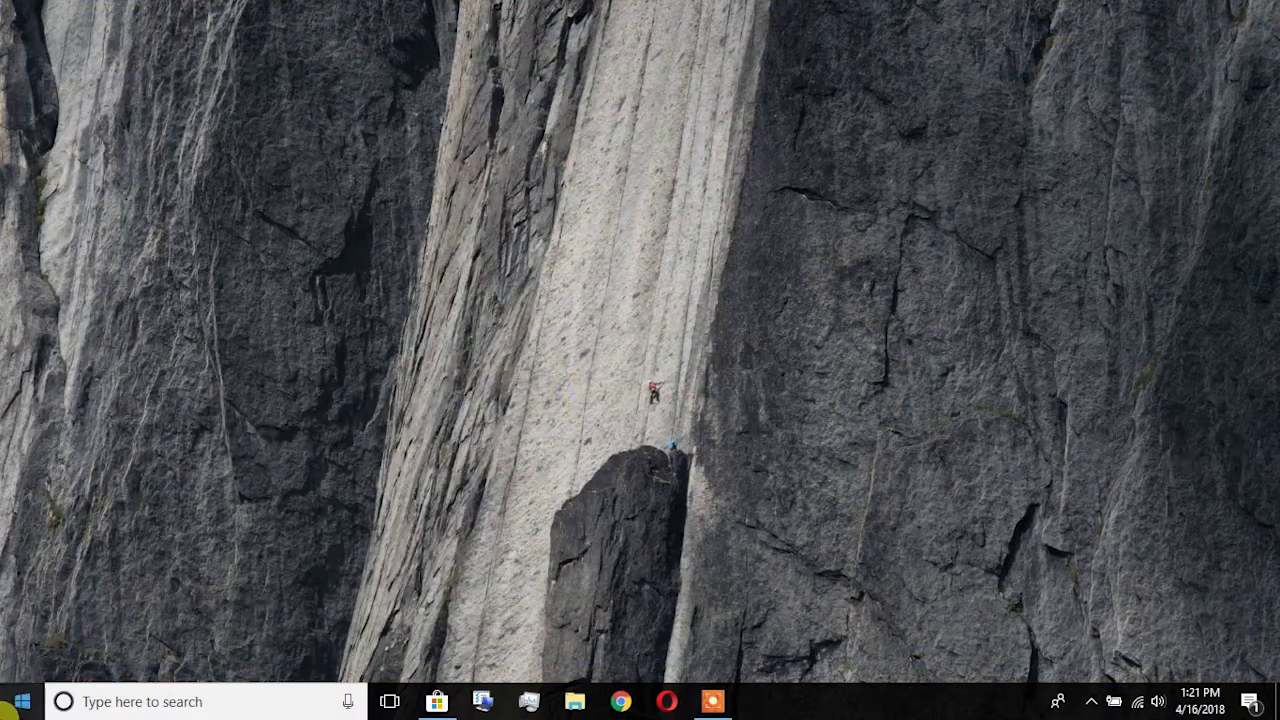
click(14, 706)
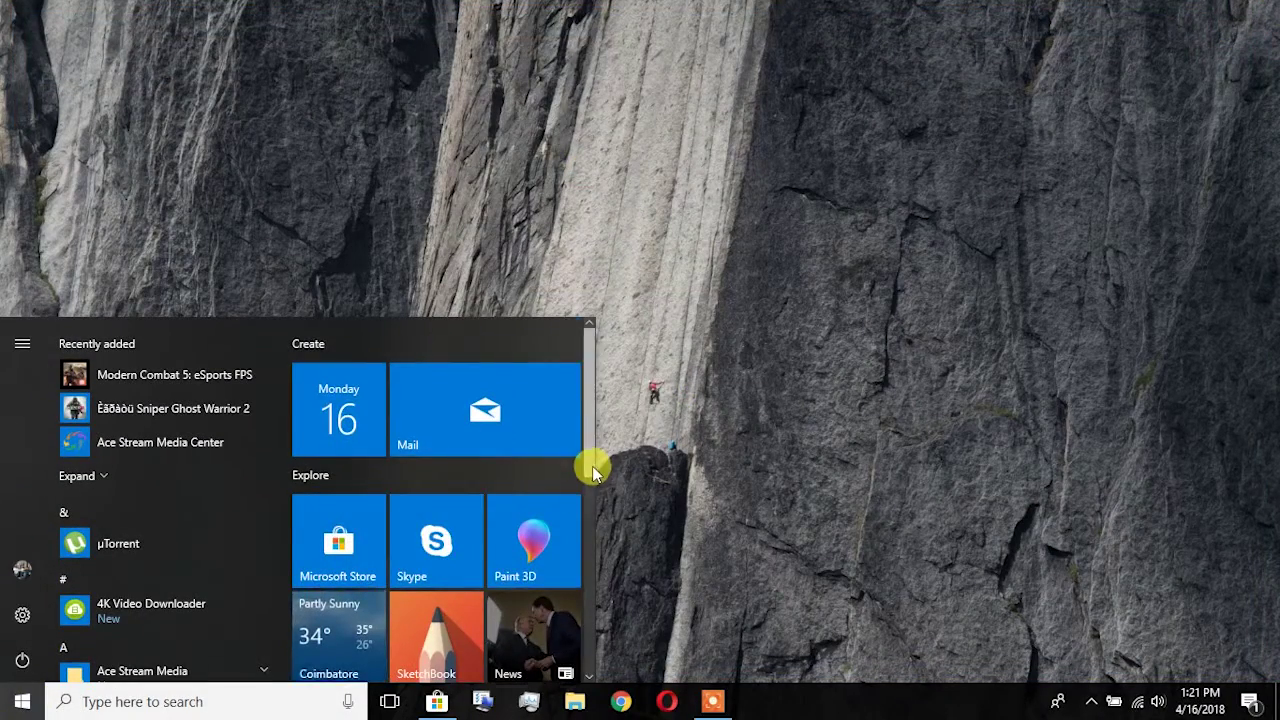
scroll(592, 470, down, 2)
click(434, 480)
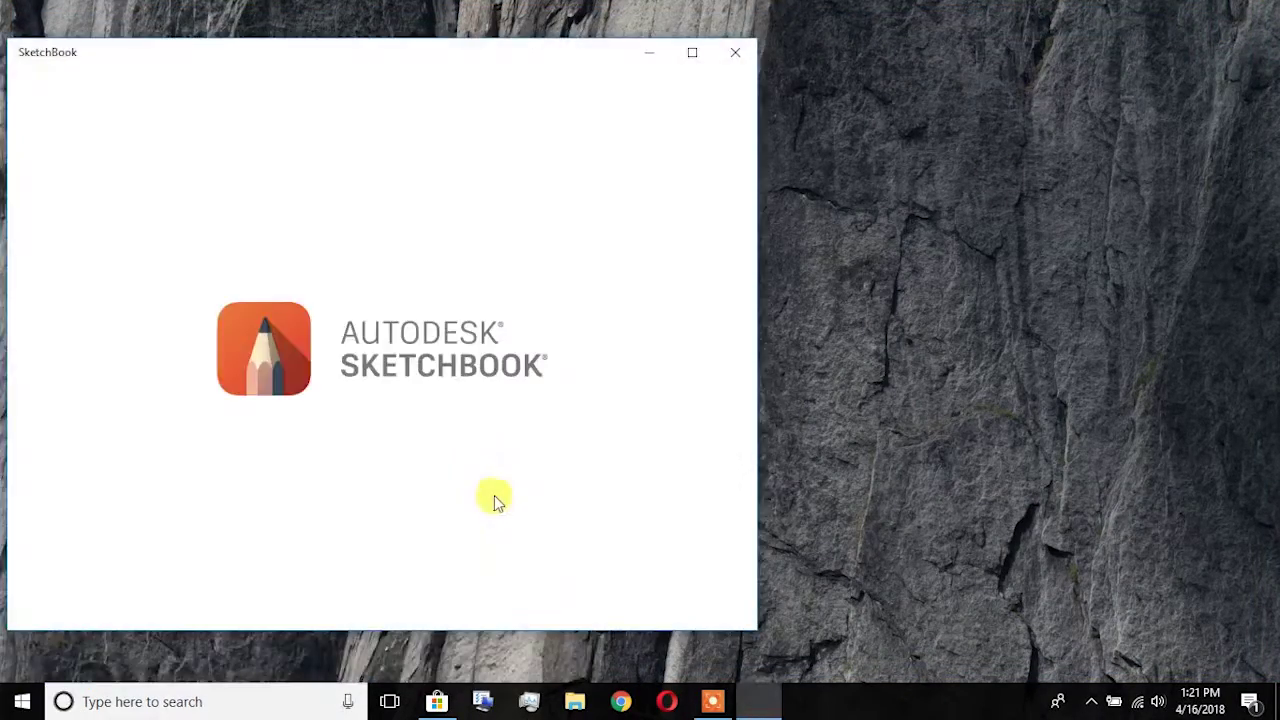
drag(472, 55, 760, 64)
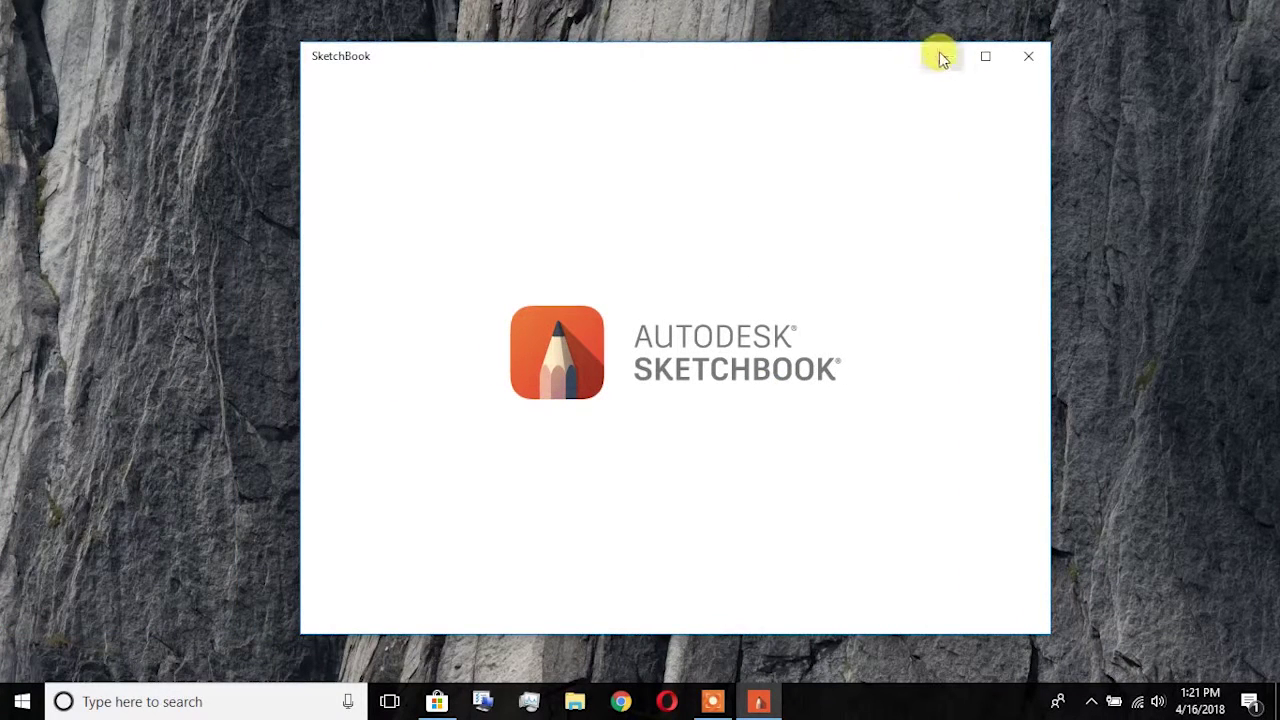
click(972, 58)
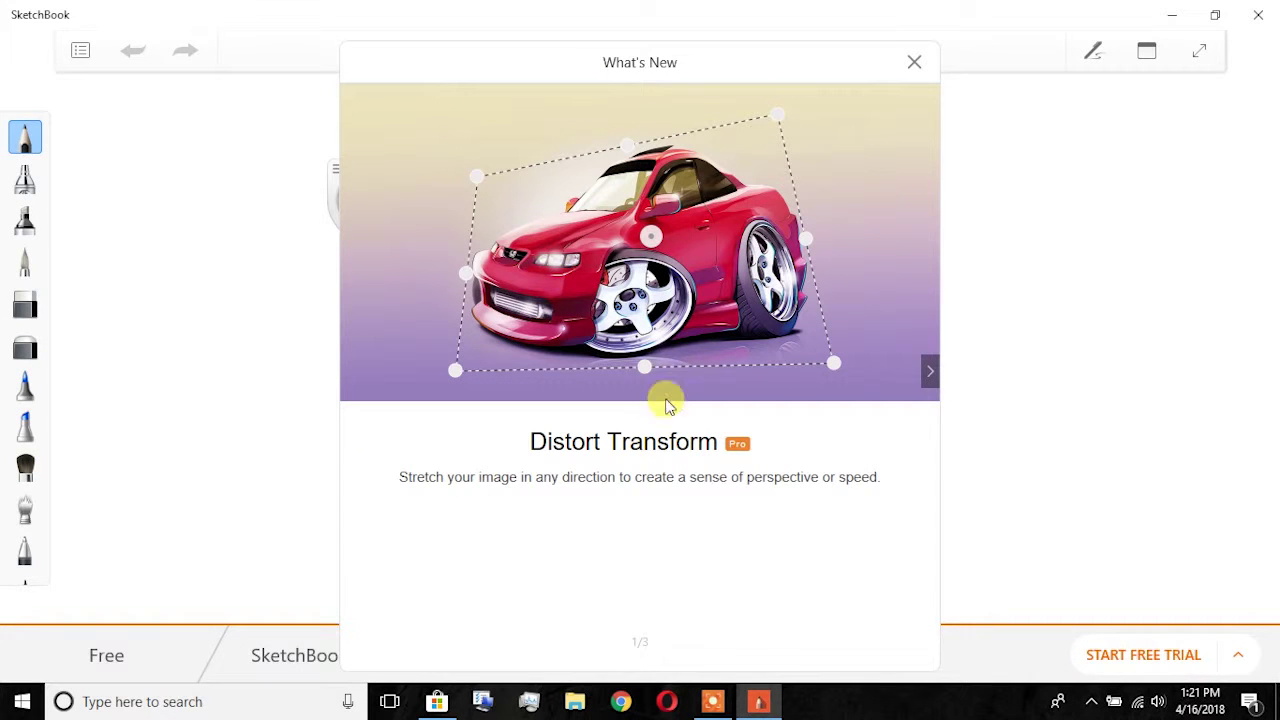
click(914, 64)
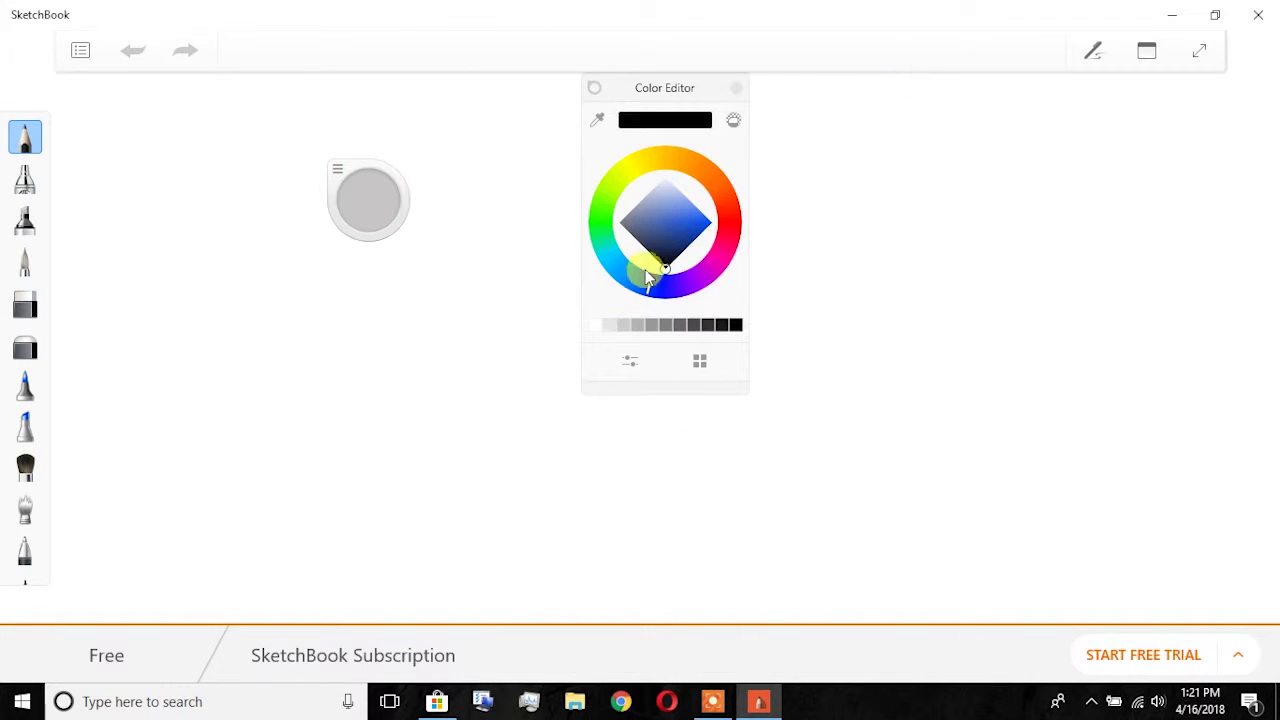
Draw two roughly parallel W-shaped pencil lines in dark blue, each ending in a long horizontal stretch
drag(337, 197, 414, 300)
click(670, 239)
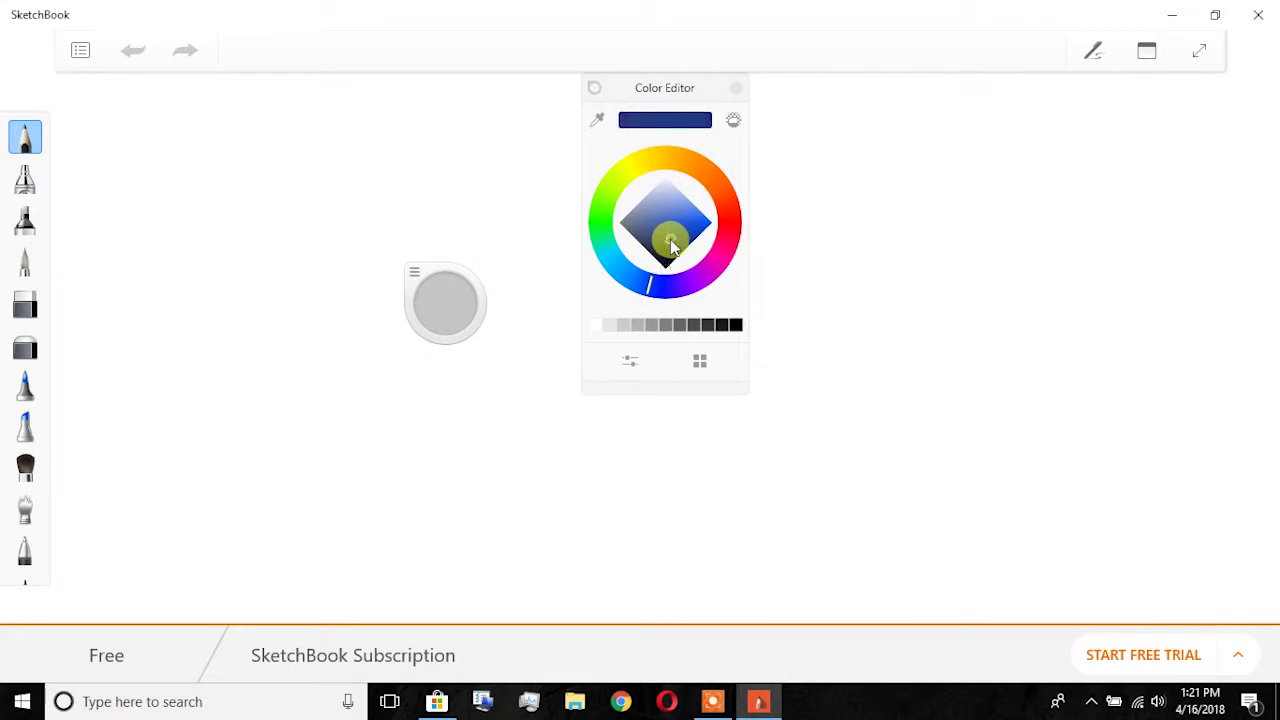
drag(80, 239, 193, 224)
mouse_move(228, 322)
mouse_down()
mouse_move(300, 160)
mouse_move(403, 360)
mouse_move(430, 122)
mouse_move(798, 136)
mouse_up()
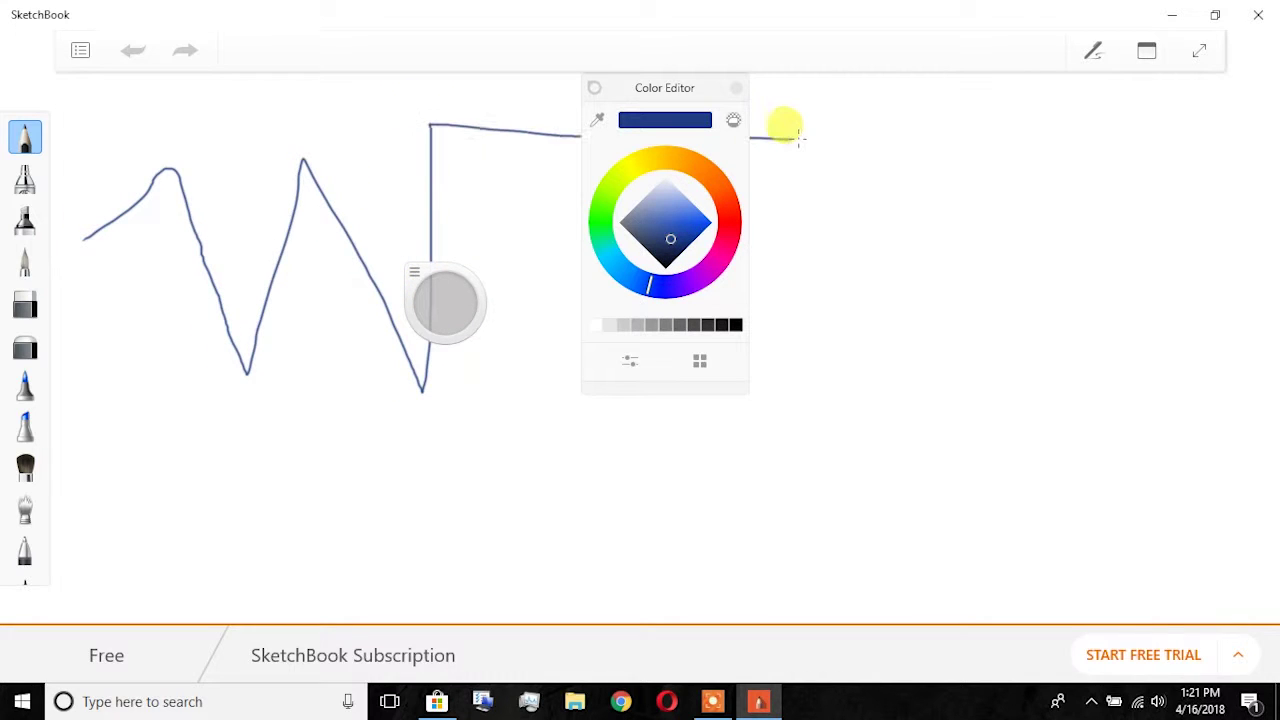
mouse_move(131, 234)
mouse_down()
mouse_move(223, 429)
mouse_move(330, 295)
mouse_move(400, 449)
mouse_move(455, 222)
mouse_move(793, 200)
mouse_up()
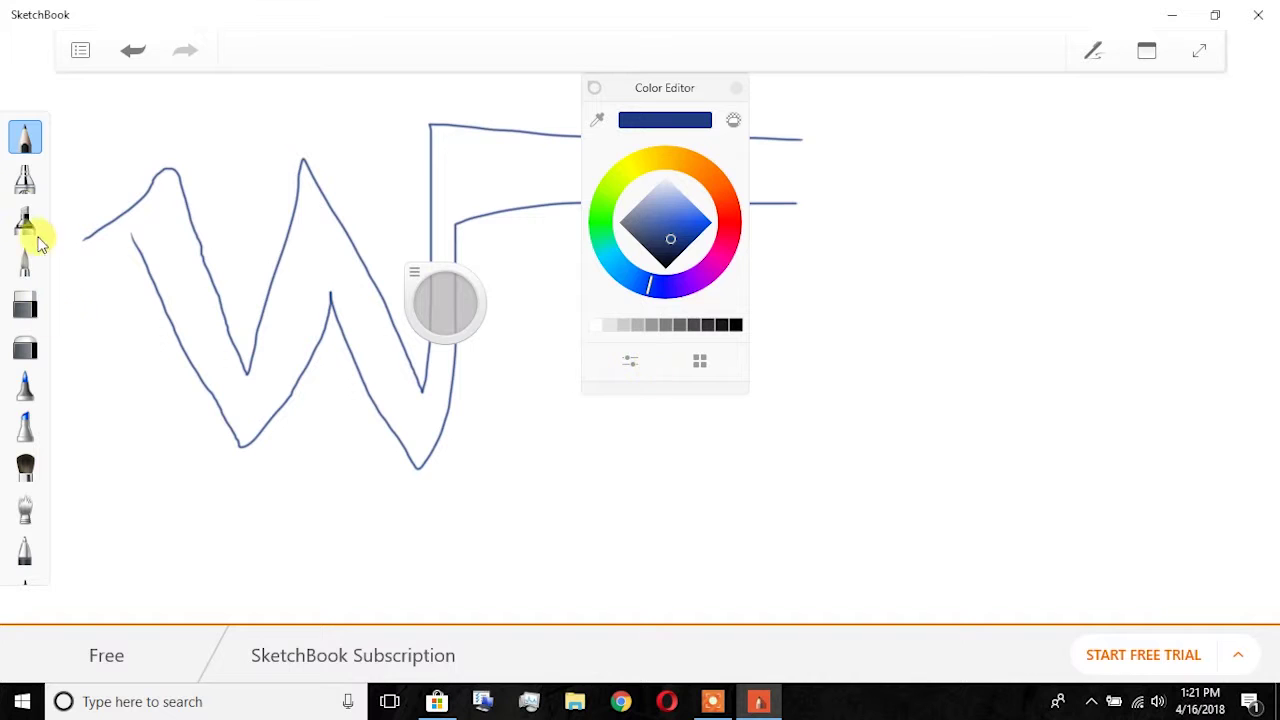
Airbrush a soft blue arc below the W outline and shade the inside of the outline in lime yellow
click(25, 178)
mouse_move(82, 325)
mouse_down()
mouse_move(114, 406)
mouse_move(237, 386)
mouse_move(290, 262)
mouse_move(287, 338)
mouse_up()
drag(697, 165, 632, 165)
mouse_move(110, 248)
mouse_down()
mouse_move(171, 255)
mouse_move(212, 338)
mouse_up()
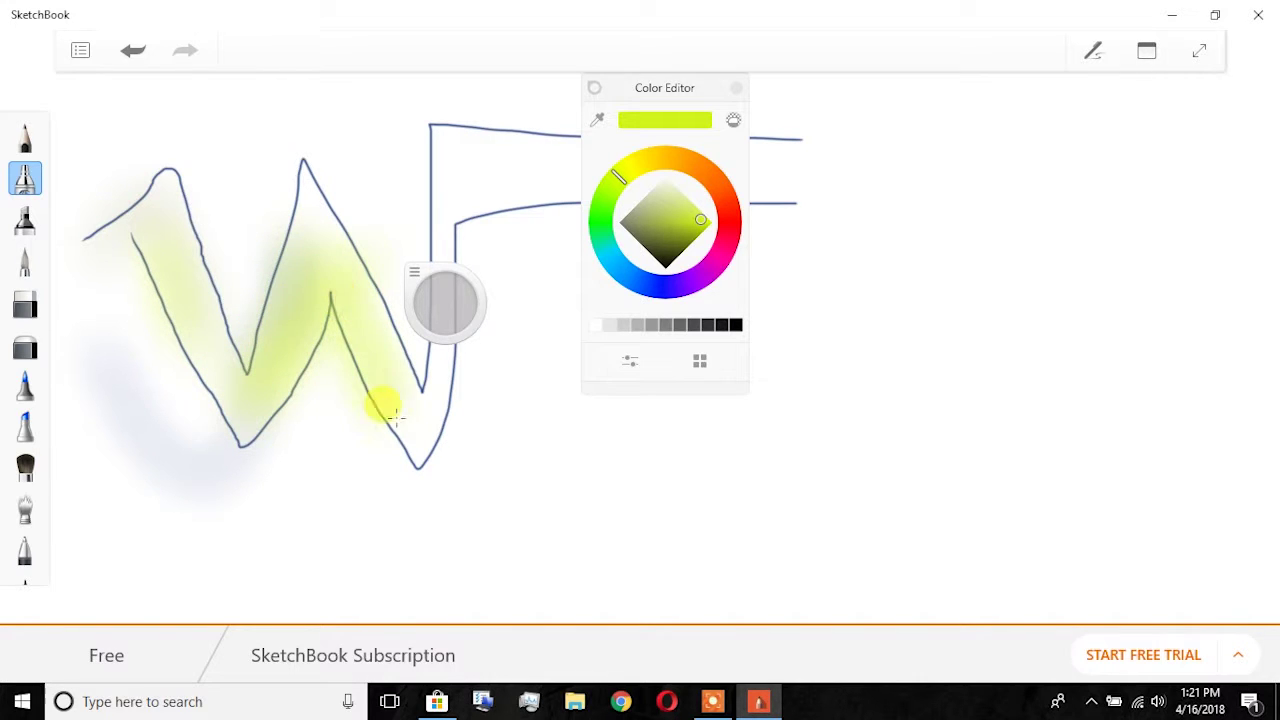
drag(431, 418, 402, 464)
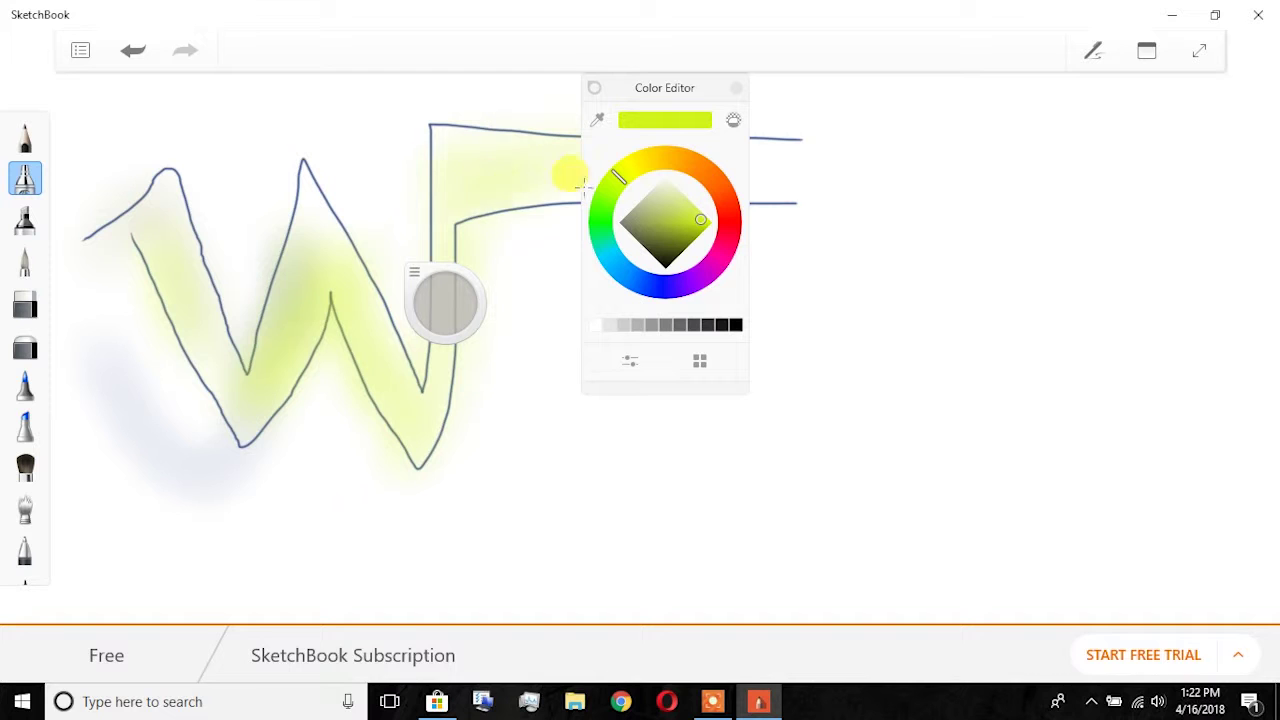
Paint a thick lime W over the outline and a vertical marker stroke beside it, and move the Color Editor clear of the drawing
click(25, 260)
mouse_move(128, 203)
mouse_down()
mouse_move(194, 368)
mouse_move(307, 282)
mouse_move(418, 428)
mouse_move(464, 198)
mouse_move(430, 340)
mouse_up()
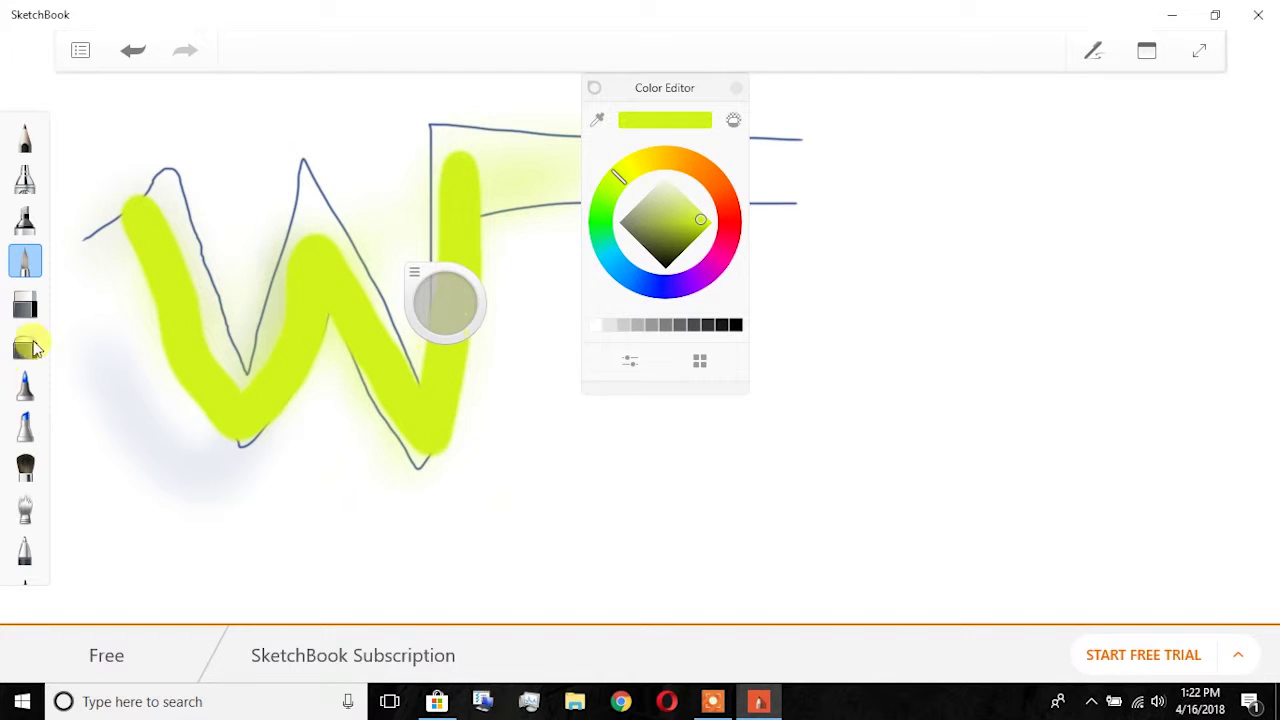
click(23, 140)
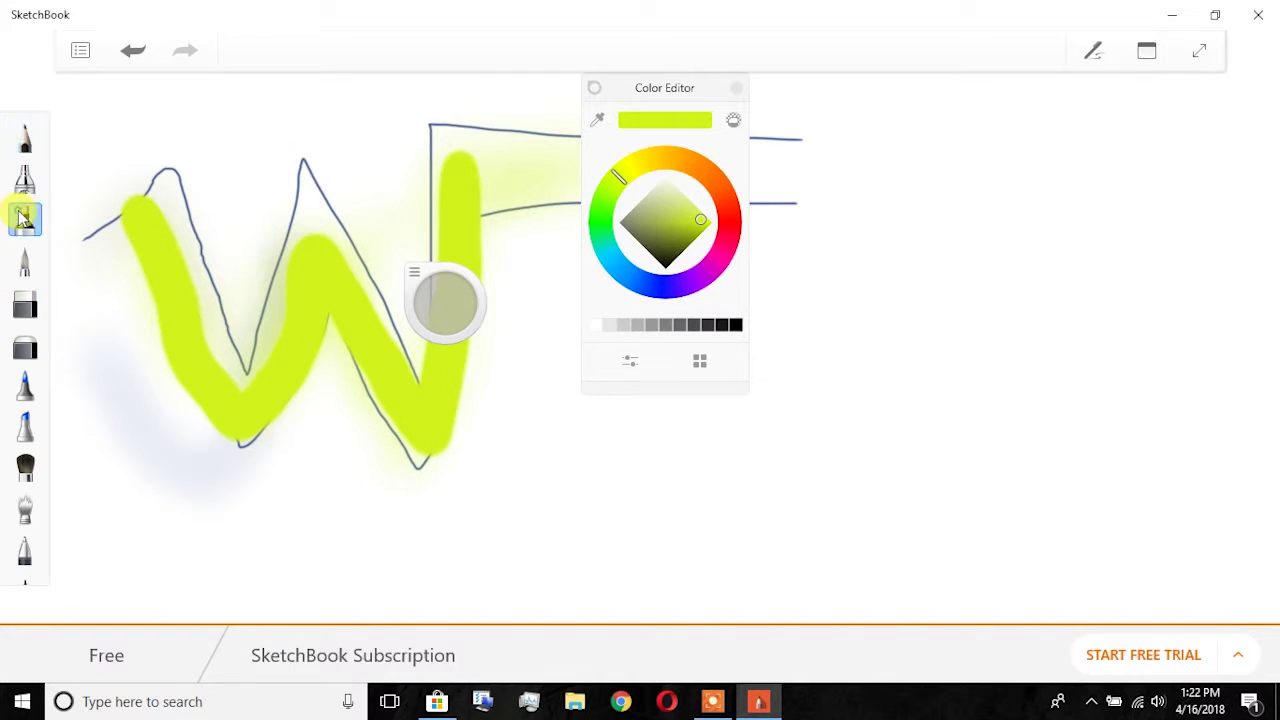
drag(515, 245, 514, 448)
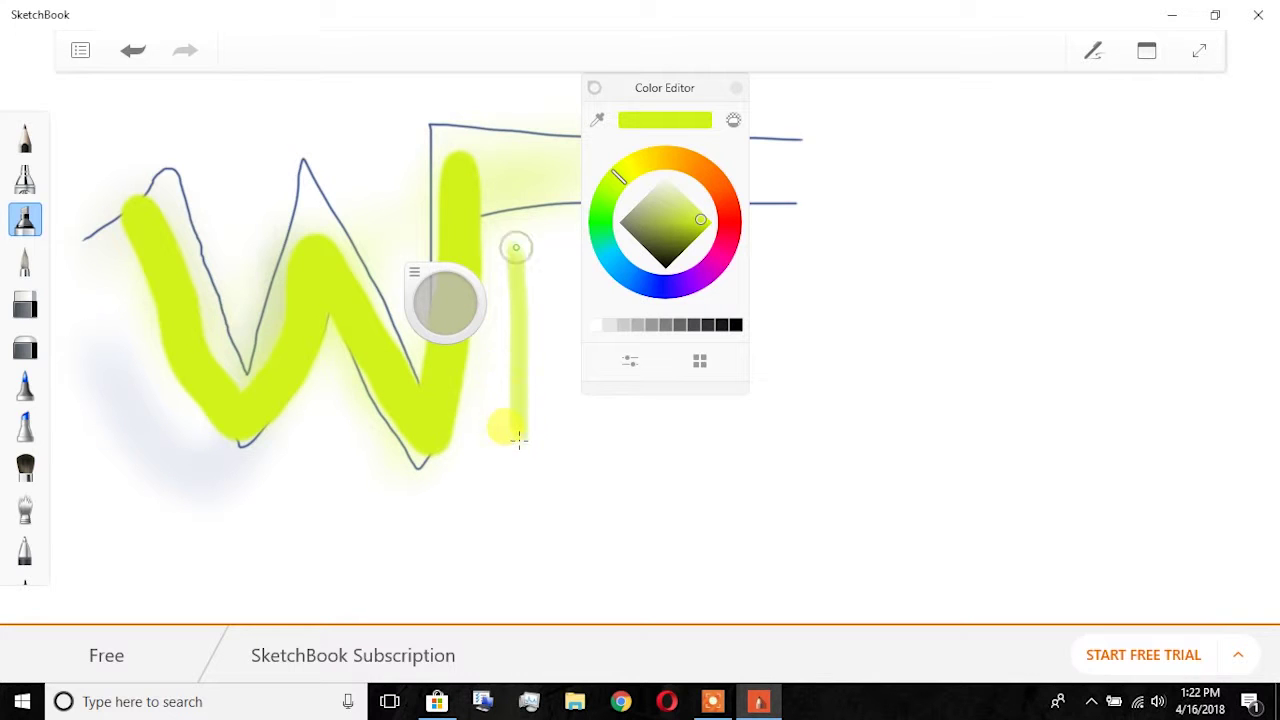
drag(636, 90, 974, 116)
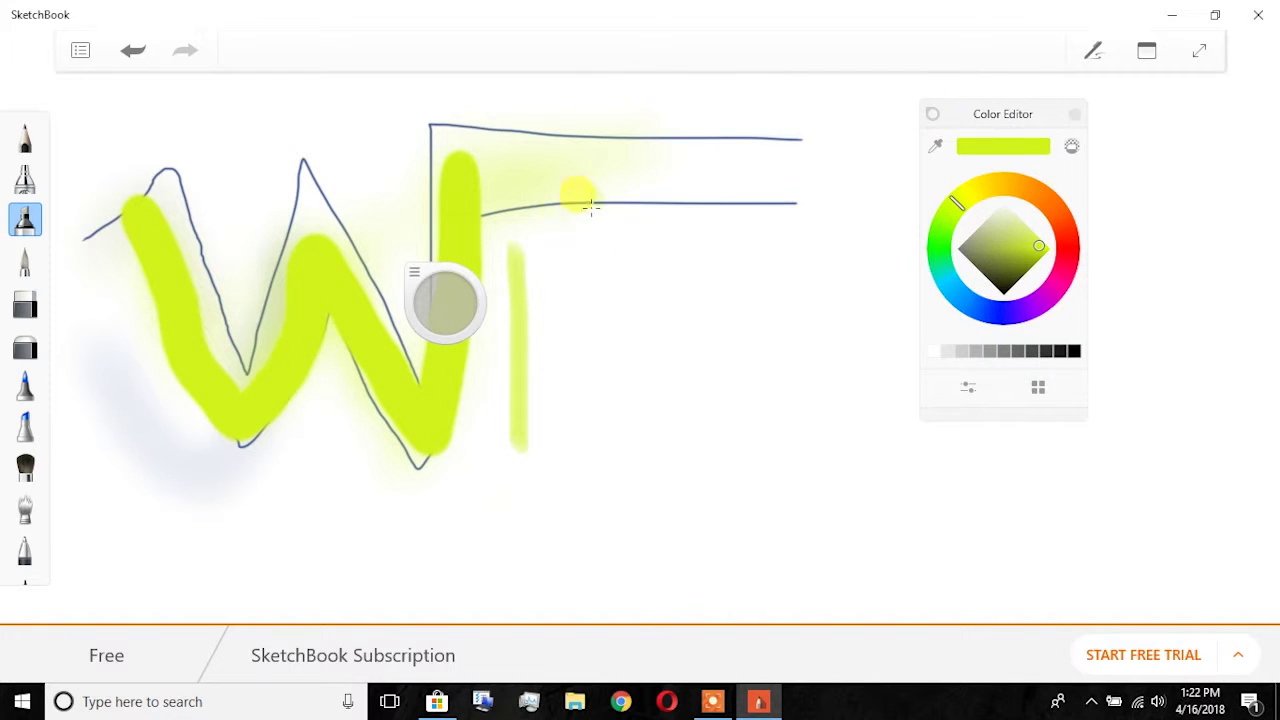
Draw a lime marker 0 beside the vertical stroke, adjust the marker in its brush properties and add more freehand strokes
mouse_move(645, 276)
mouse_down()
mouse_move(563, 320)
mouse_move(694, 366)
mouse_move(655, 286)
mouse_up()
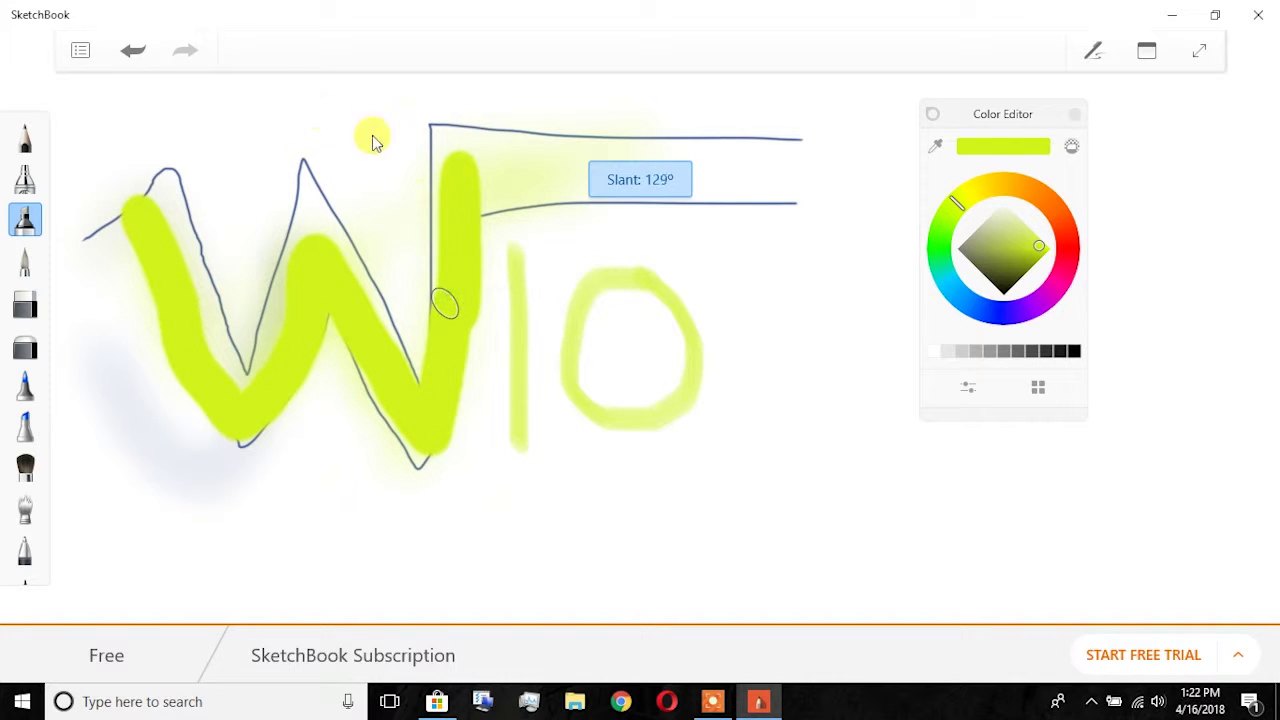
click(412, 275)
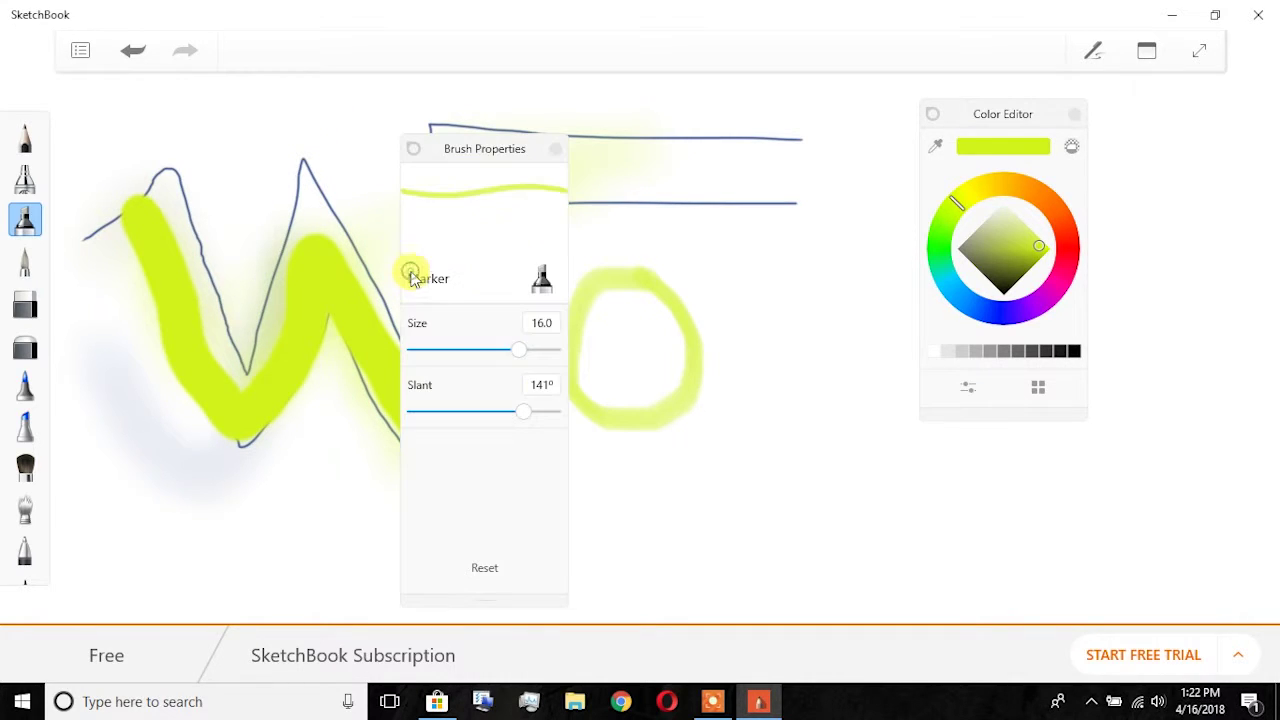
mouse_move(530, 360)
mouse_down()
mouse_move(457, 354)
mouse_move(569, 354)
mouse_up()
mouse_move(745, 330)
mouse_down()
mouse_move(760, 323)
mouse_move(762, 363)
mouse_move(883, 329)
mouse_move(680, 392)
mouse_up()
click(99, 346)
mouse_move(99, 346)
mouse_down()
mouse_move(280, 380)
mouse_move(60, 450)
mouse_move(660, 220)
mouse_move(1157, 234)
mouse_move(911, 215)
mouse_up()
Close SketchBook and open News in a maximized window, dismissing the Terms of Use notice
click(1262, 12)
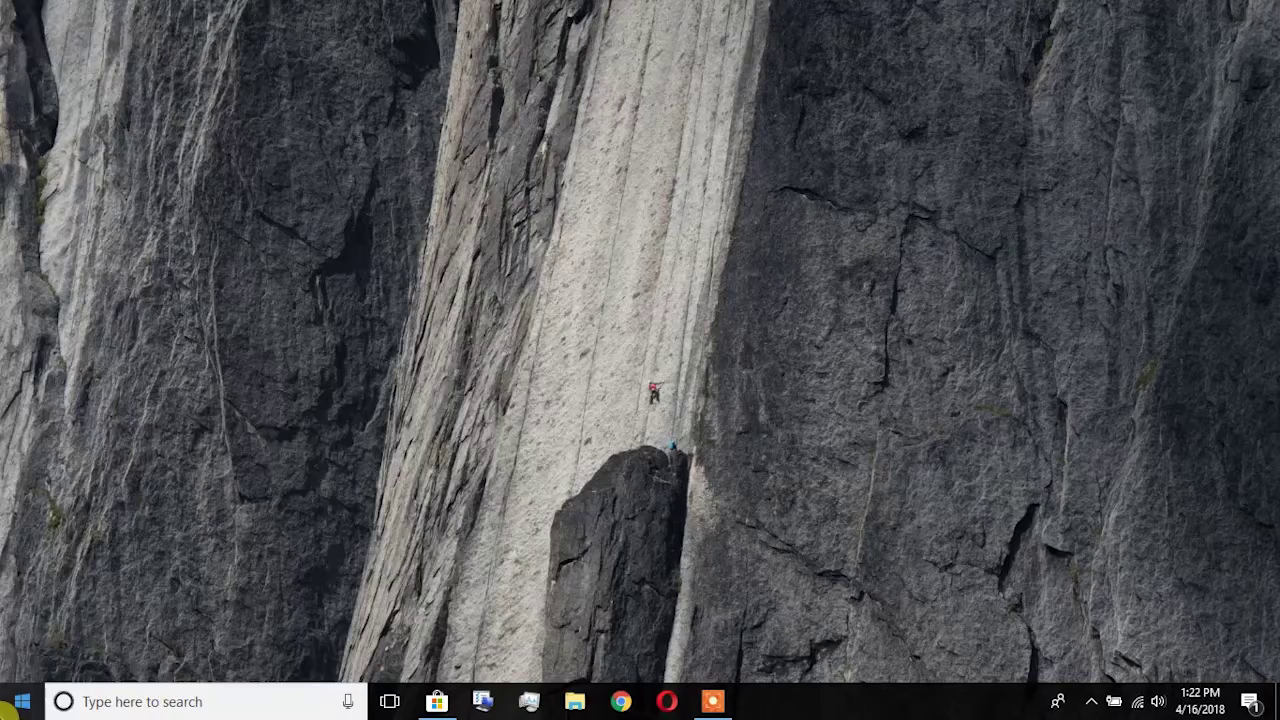
click(22, 701)
drag(585, 442, 593, 540)
click(509, 443)
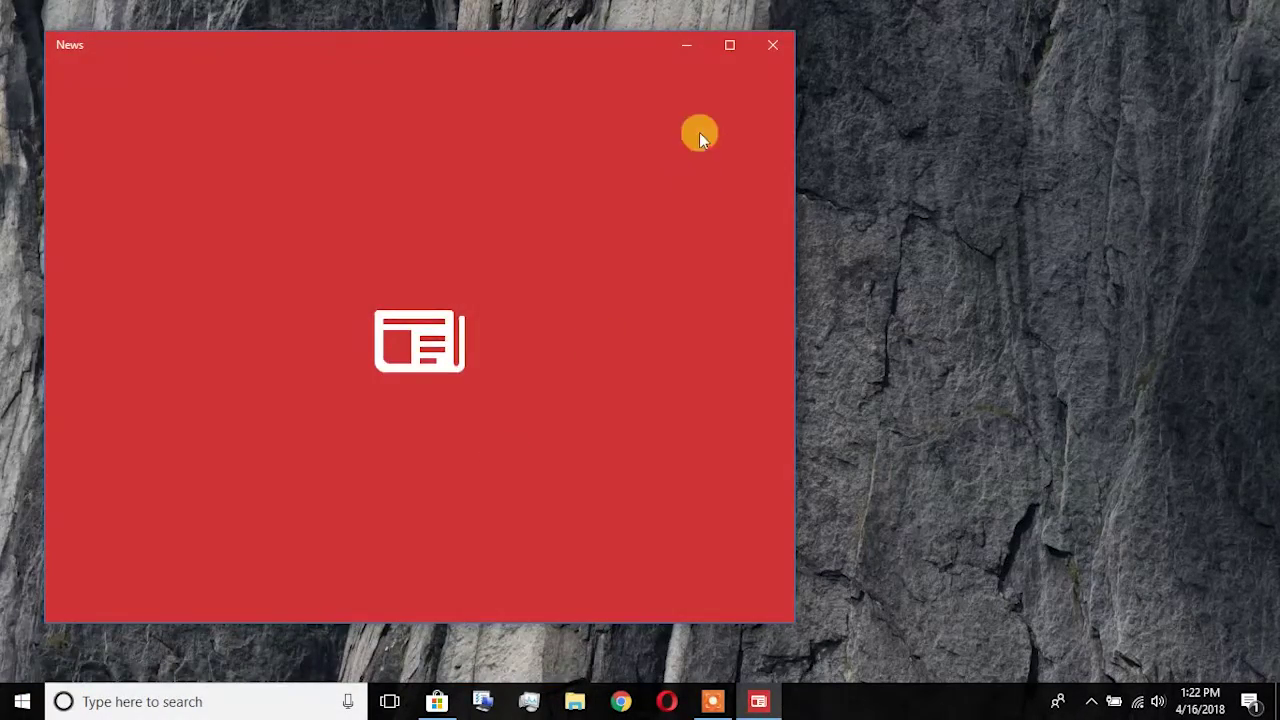
click(717, 46)
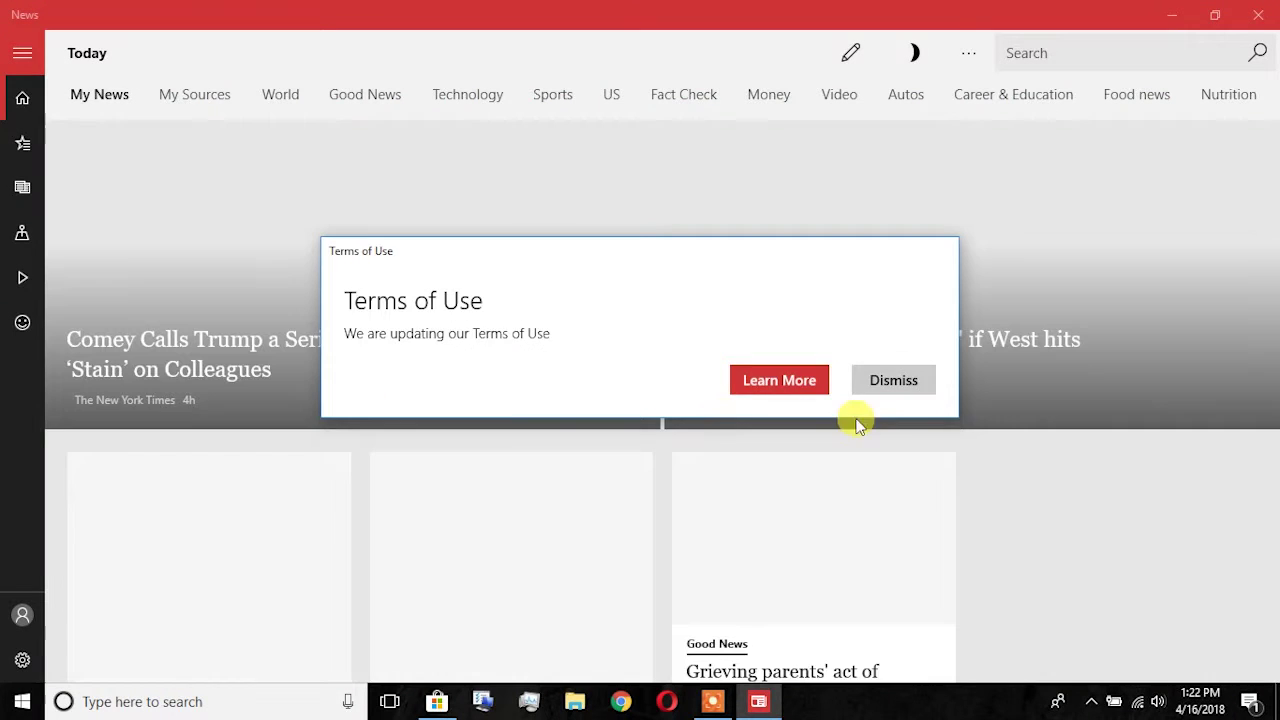
click(914, 380)
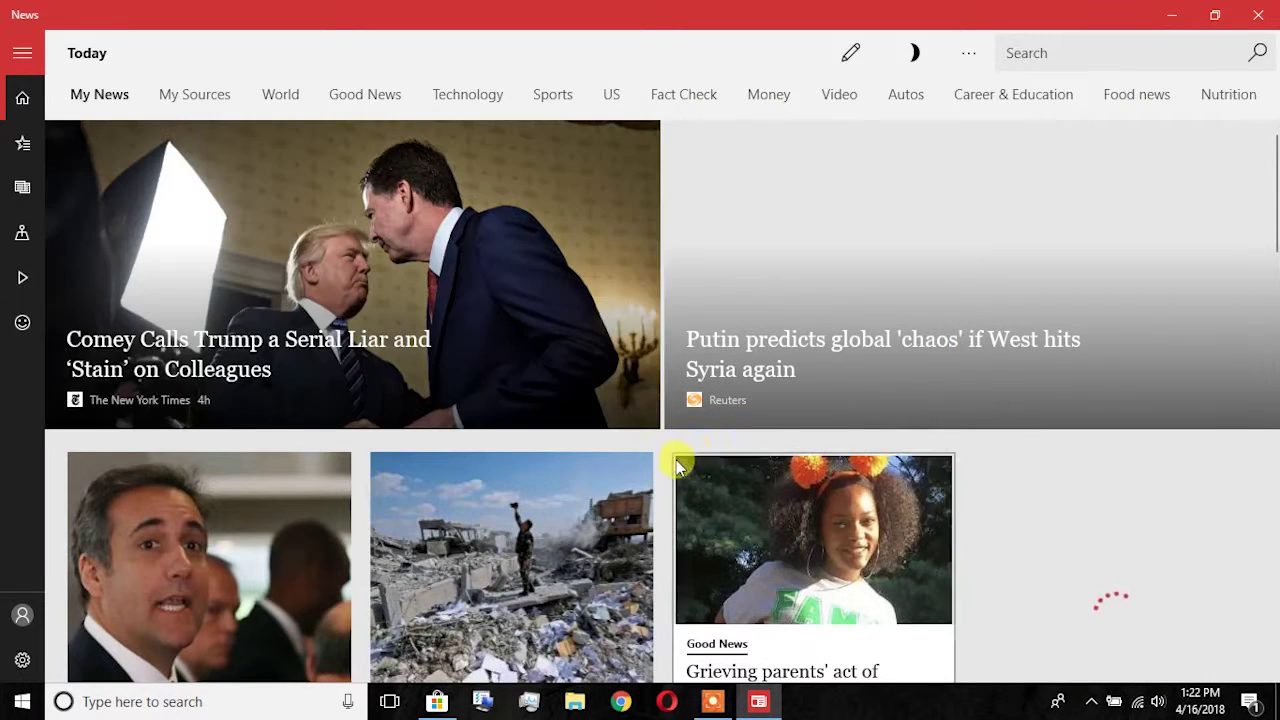
Read the fact-check article from the My News feed, page to the Mercedes-Benz S-Class story and back, and return home
drag(1266, 251, 1270, 370)
click(513, 500)
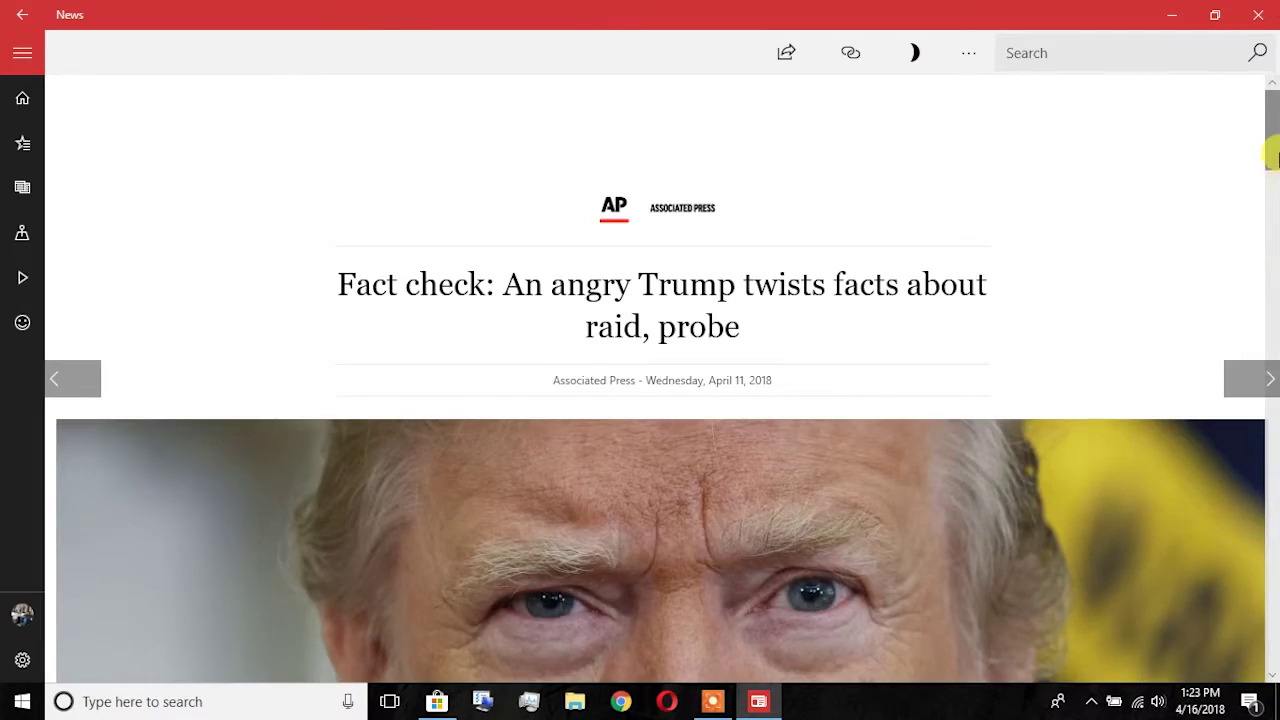
drag(1273, 155, 1250, 467)
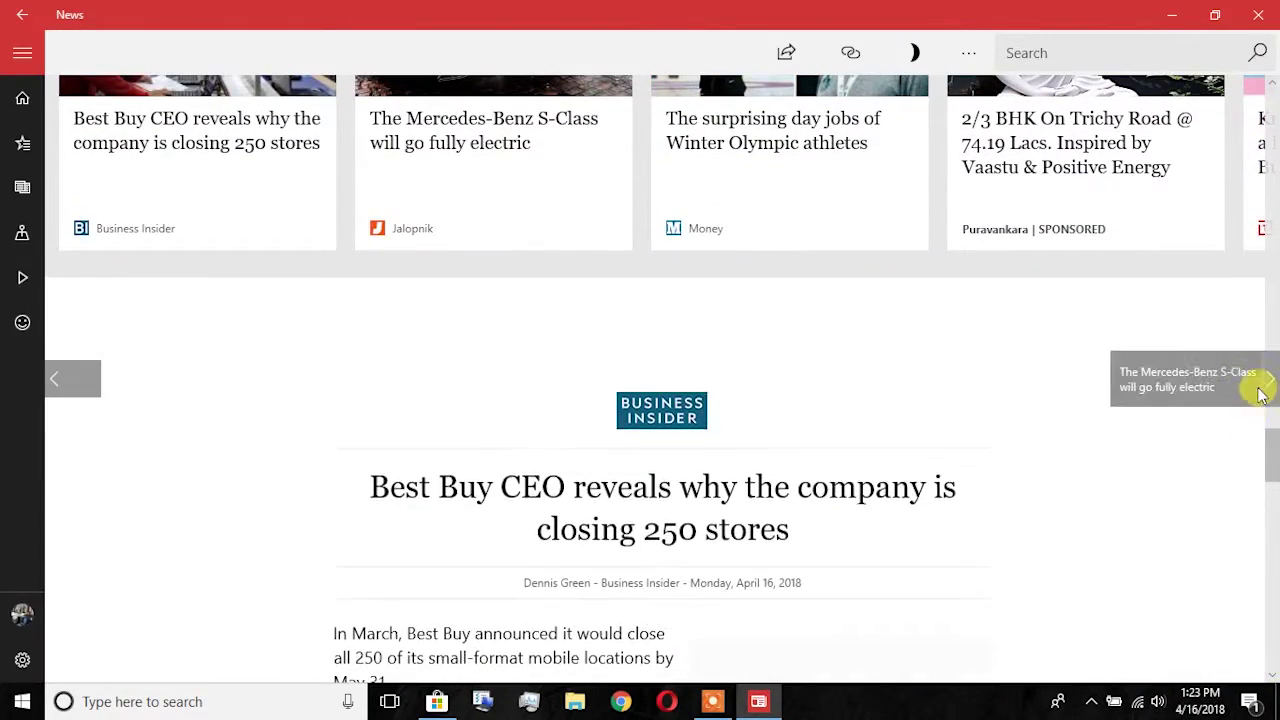
click(1258, 381)
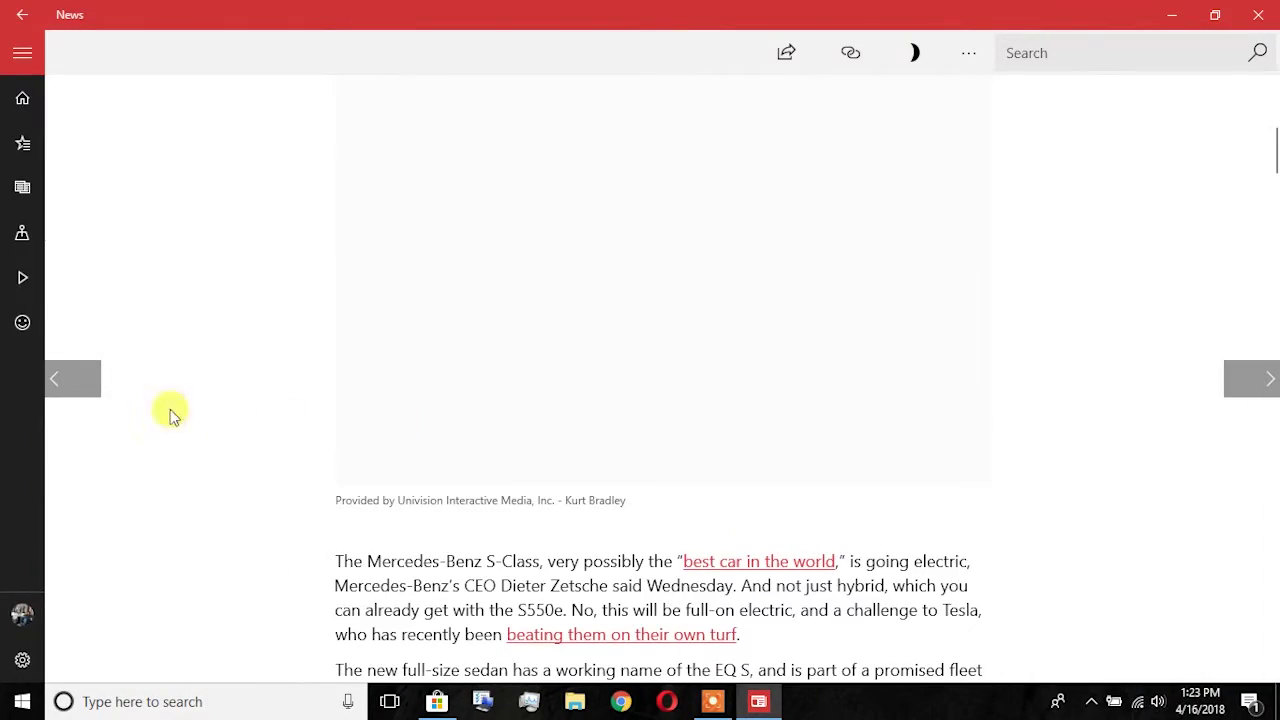
click(64, 378)
click(30, 110)
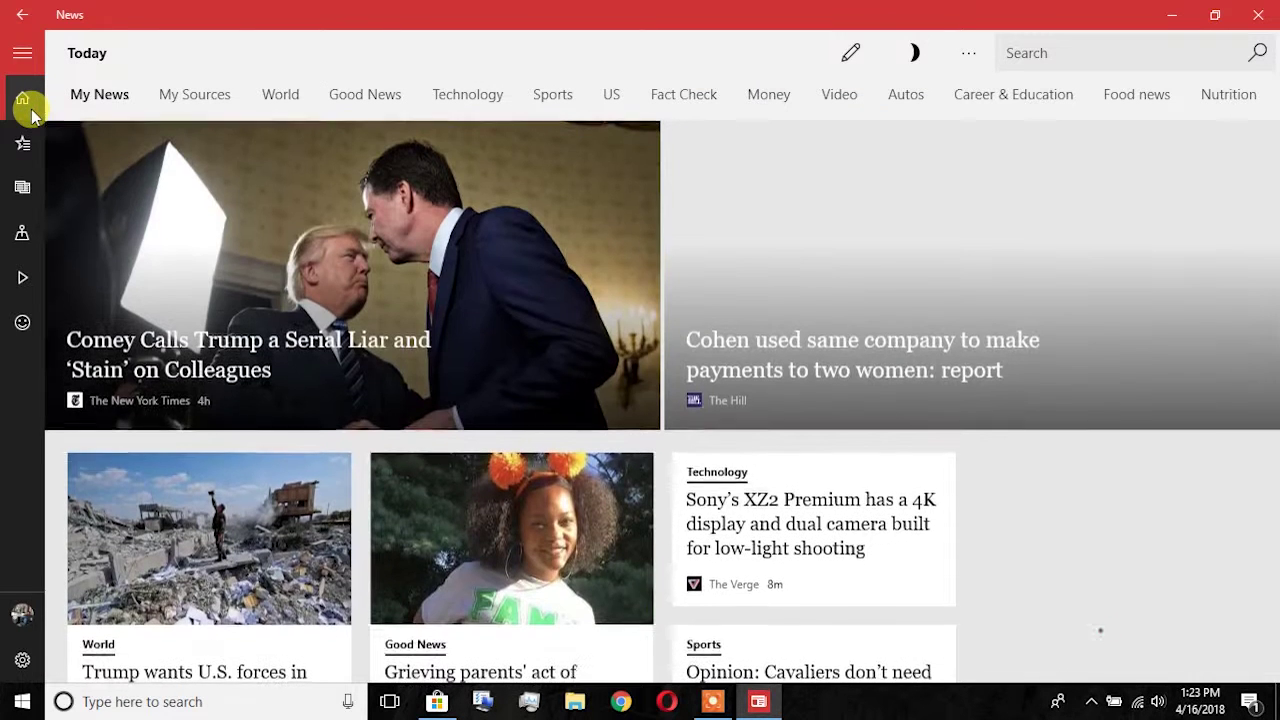
View the My Sources, World and Nutrition sections of the news feed
click(192, 92)
click(265, 97)
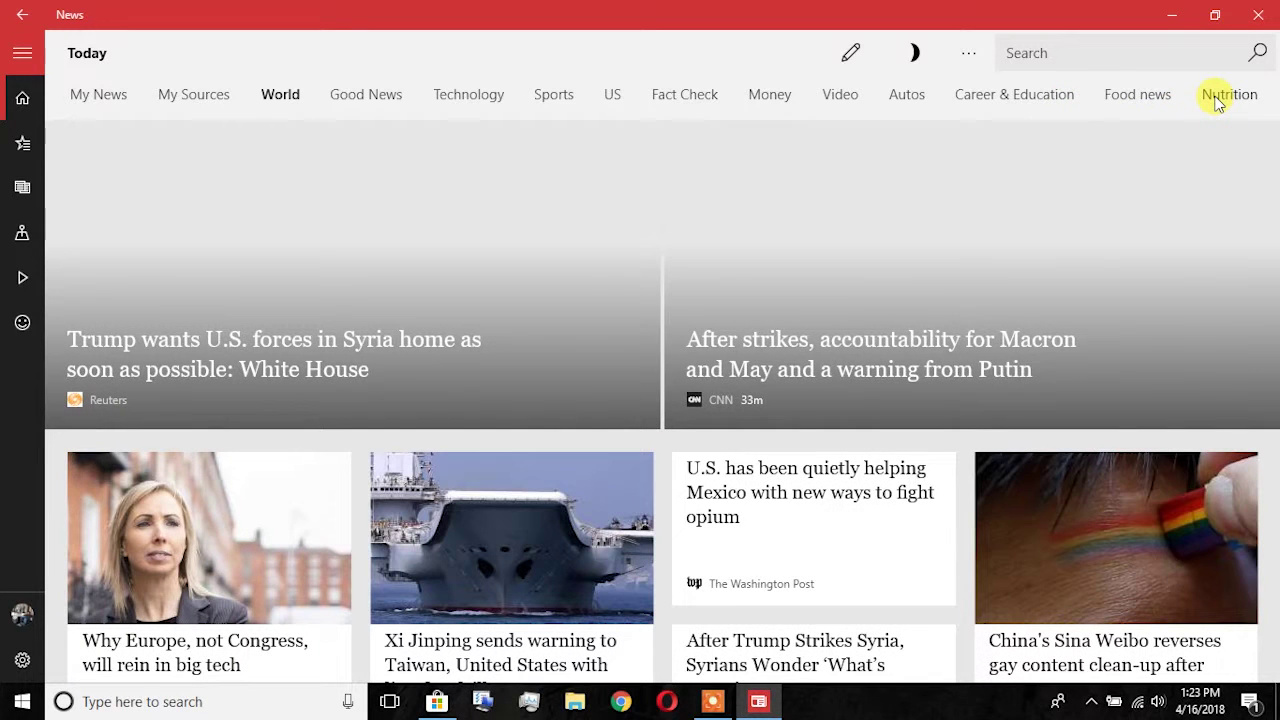
click(1218, 95)
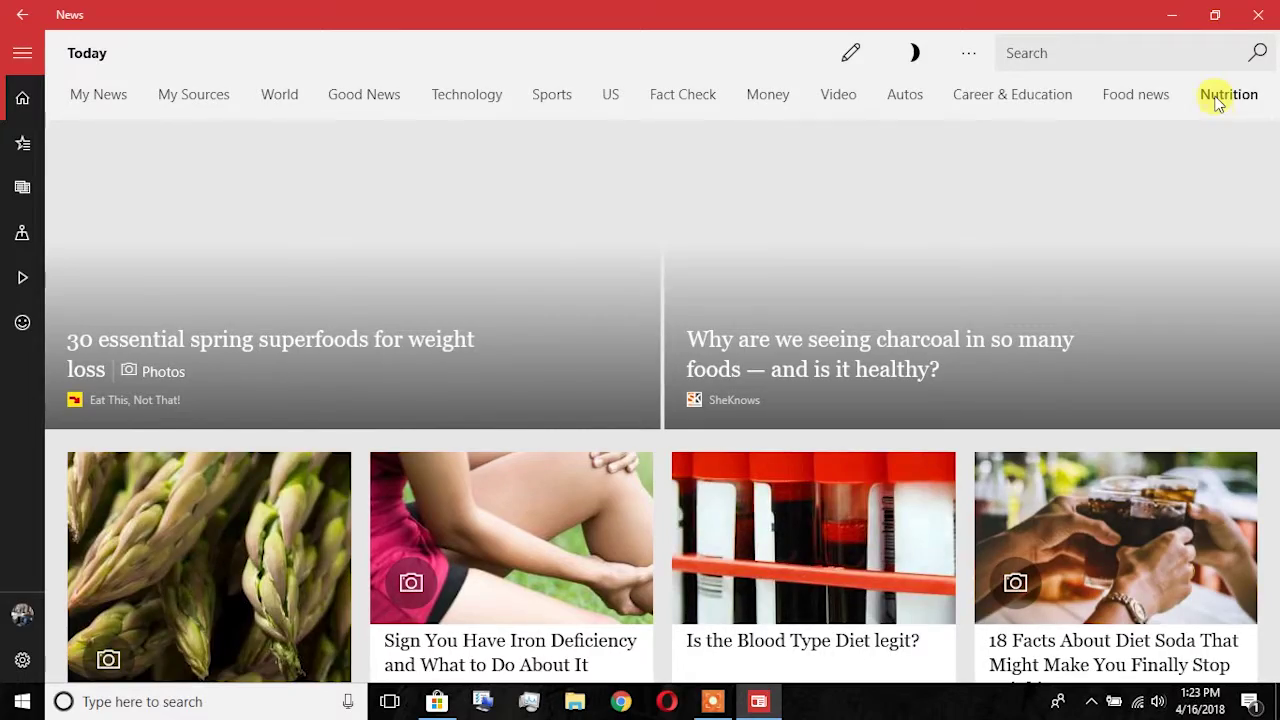
Open the "15 Detox Foods That Work Even Better Than Apple Cider Vinegar" slideshow, view its first two slides and return home
drag(1271, 200, 1276, 450)
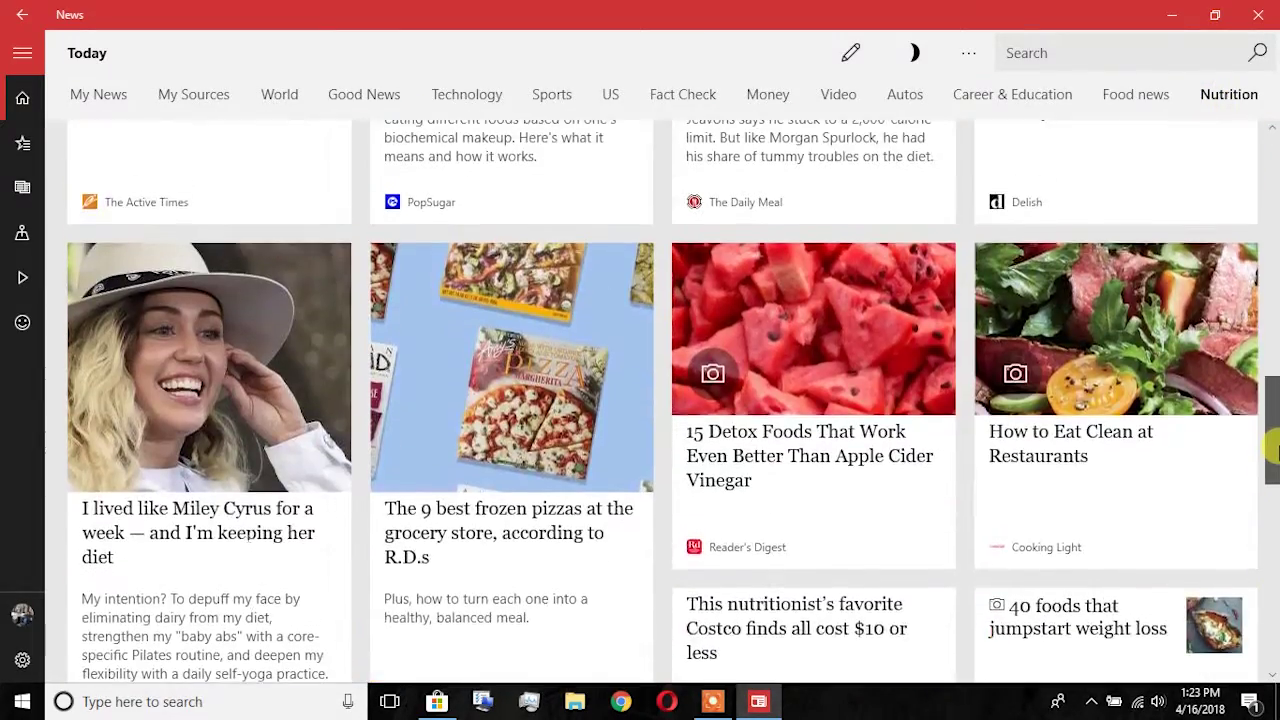
click(917, 466)
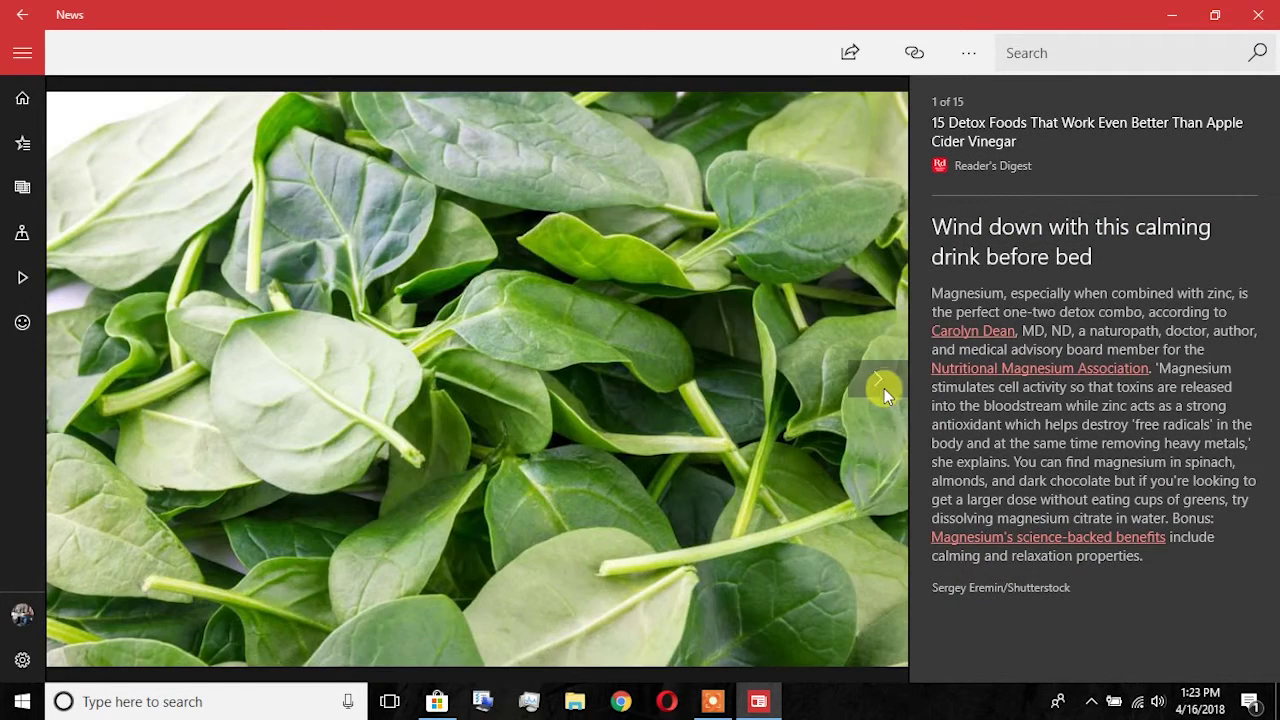
click(882, 386)
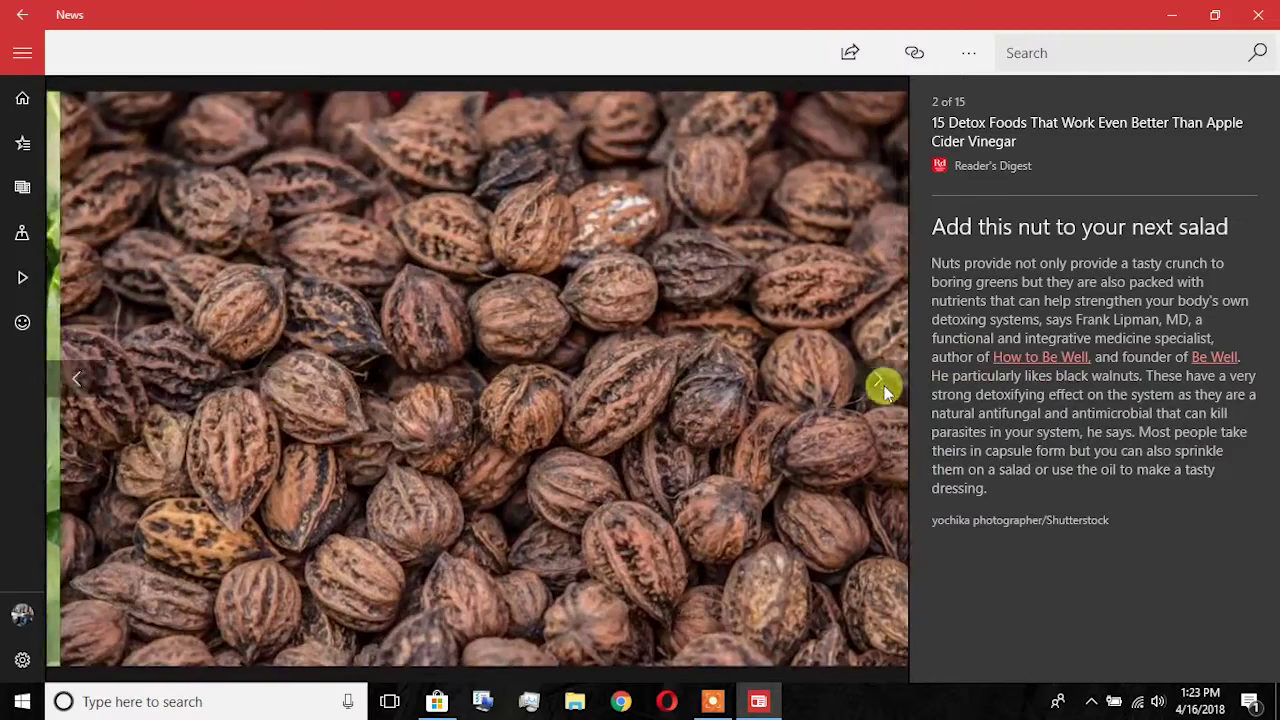
click(77, 377)
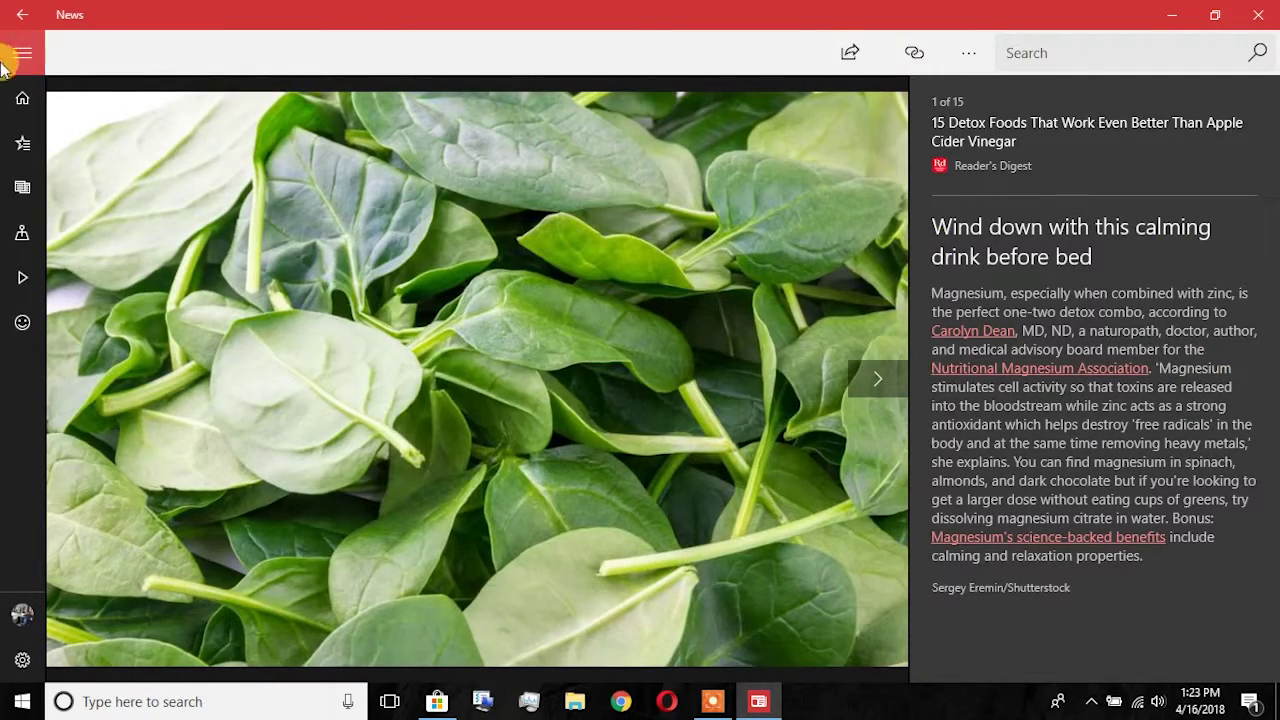
click(22, 100)
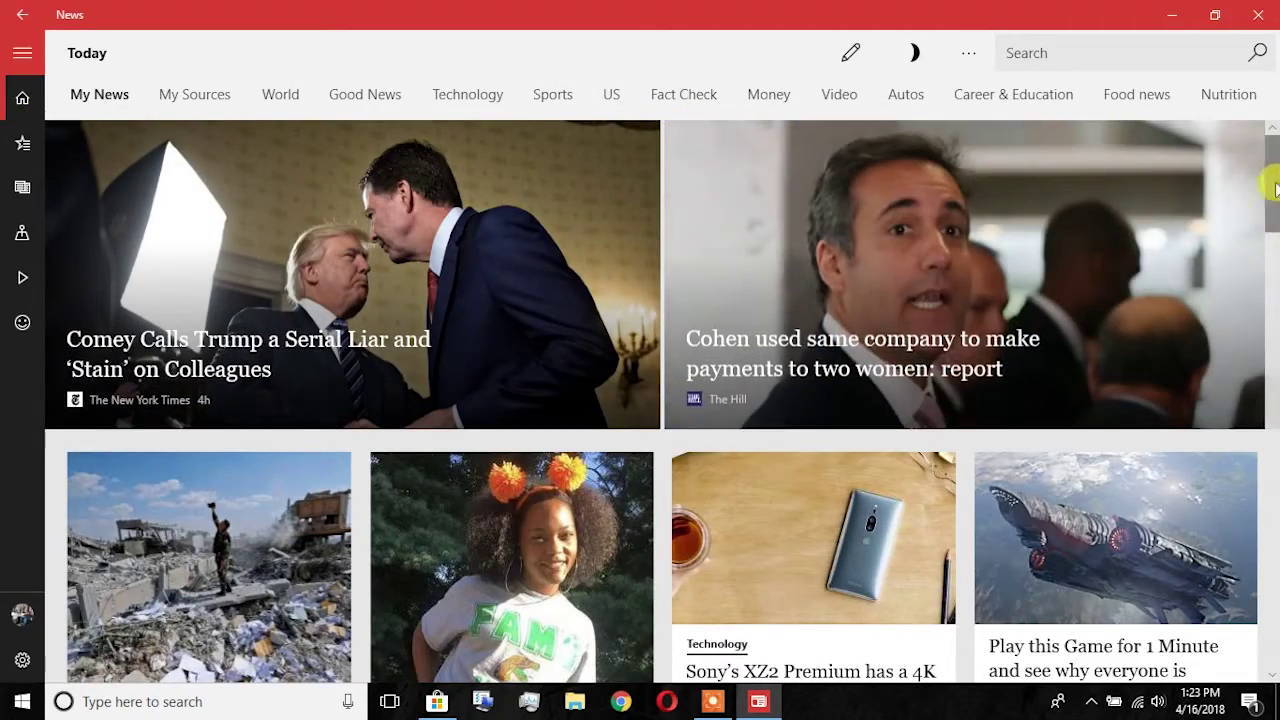
Look over the My News feed and visit the Interests and Sources pages
mouse_move(1275, 190)
mouse_down()
mouse_move(1272, 510)
mouse_move(1272, 190)
mouse_up()
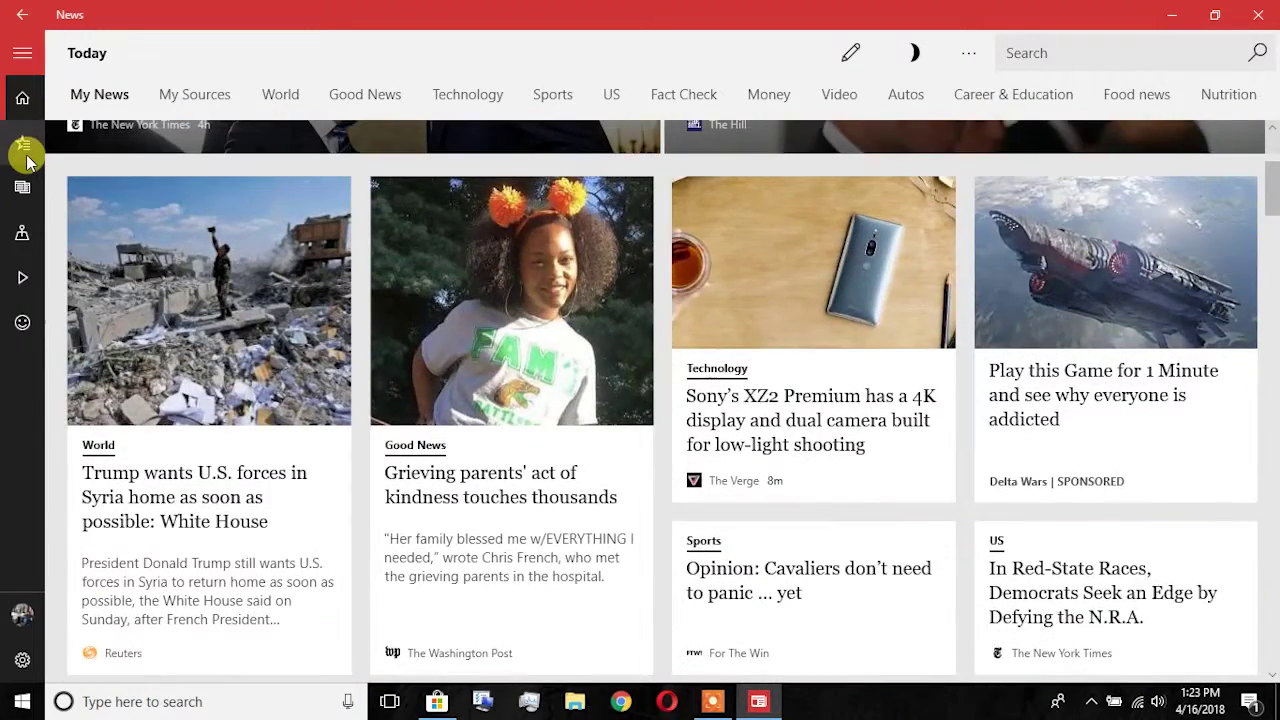
click(25, 150)
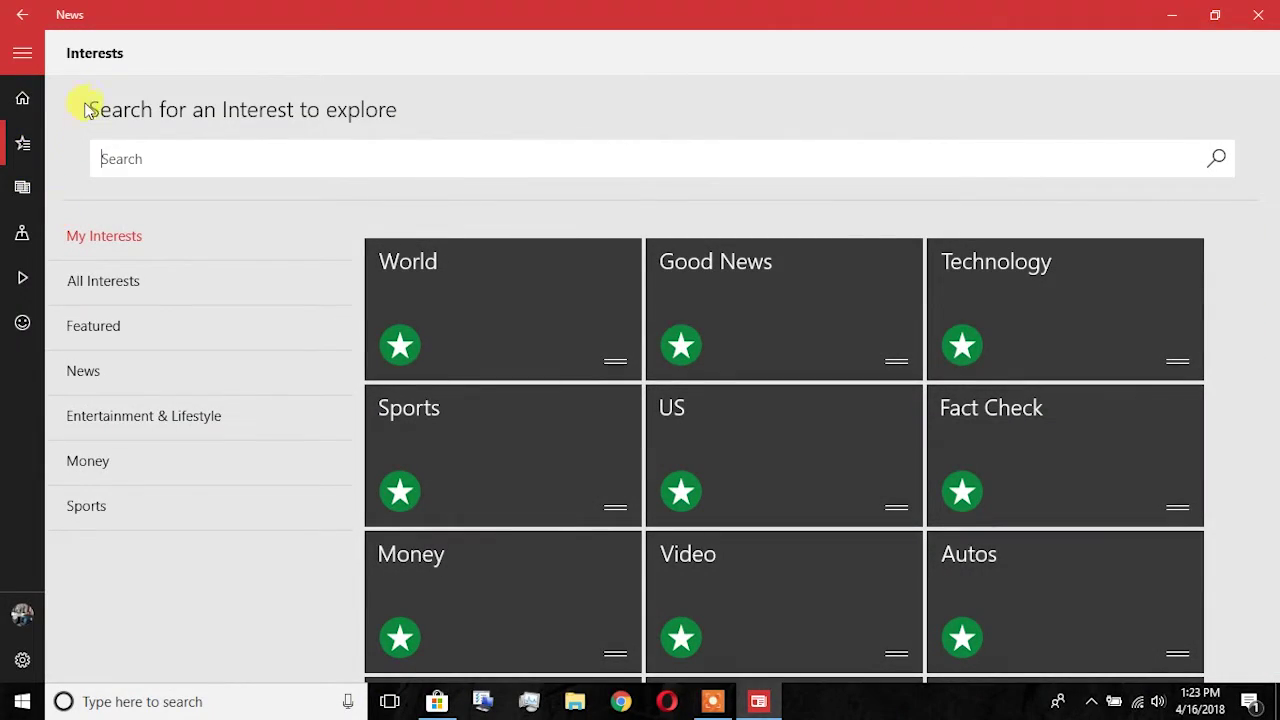
click(23, 187)
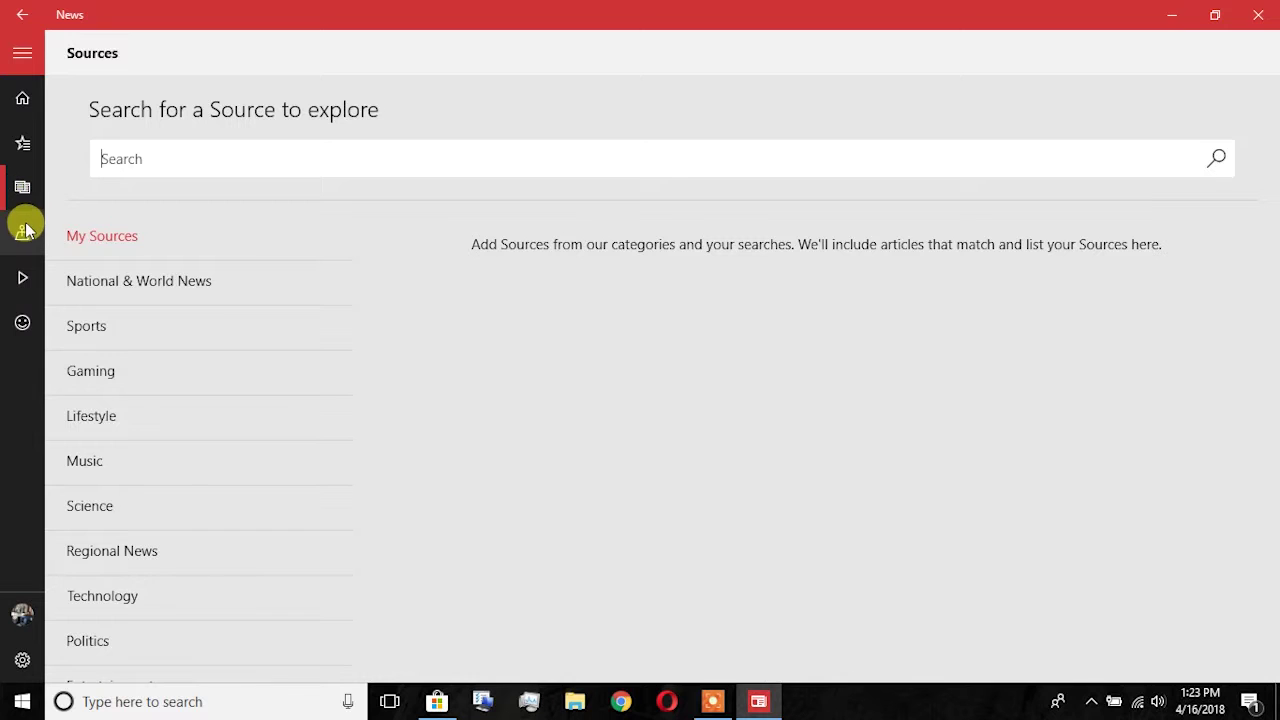
Browse the BBC Sport articles from the Sports sources and return to the Sources page
click(95, 320)
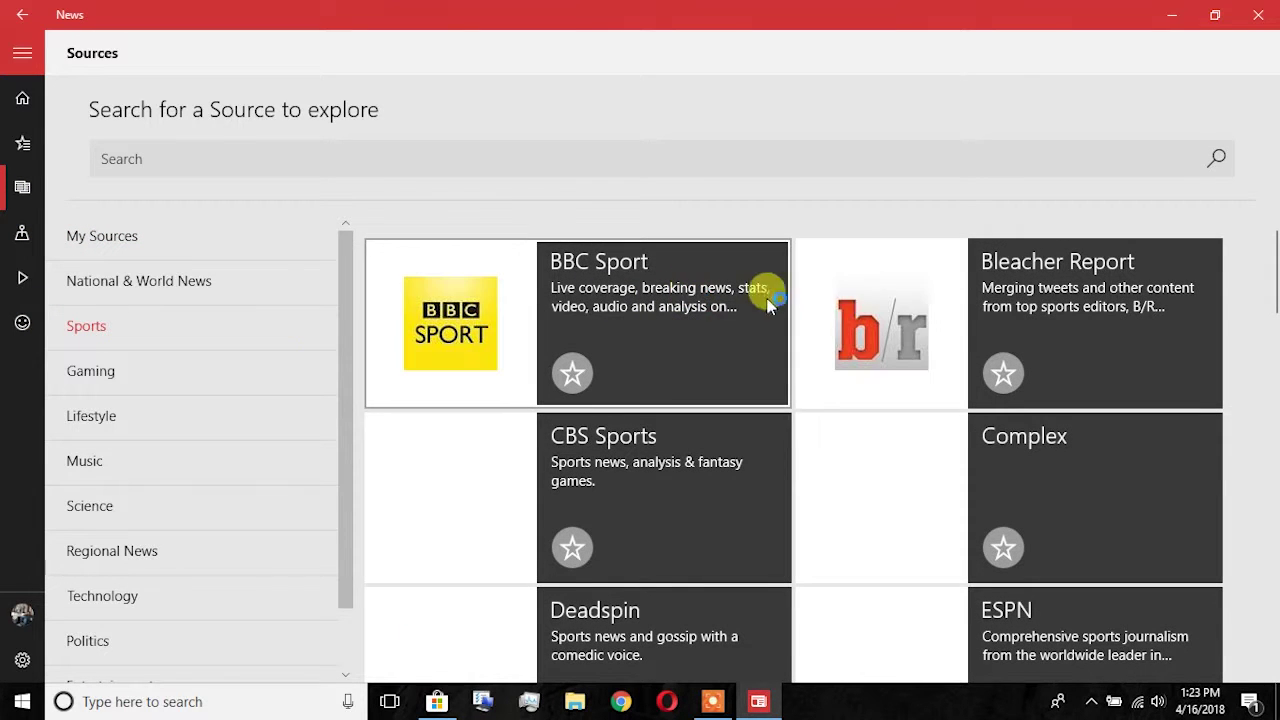
click(524, 316)
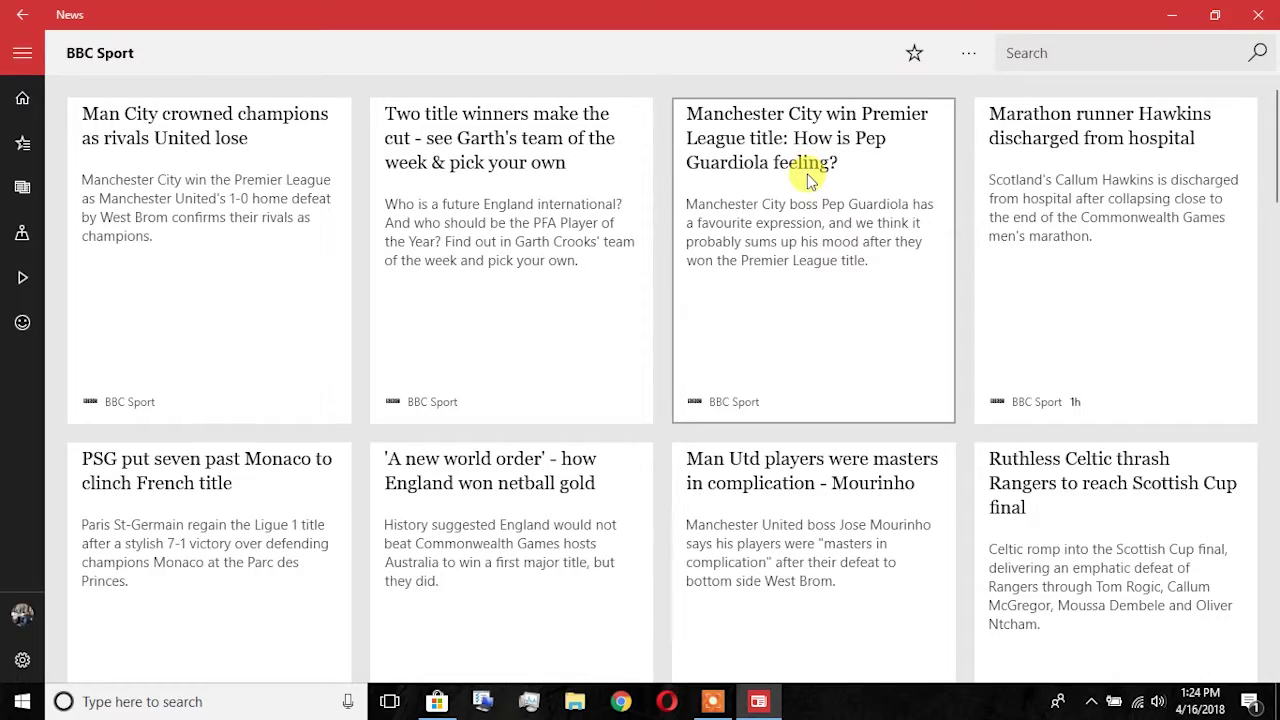
scroll(588, 316, down, 10)
scroll(556, 305, up, 10)
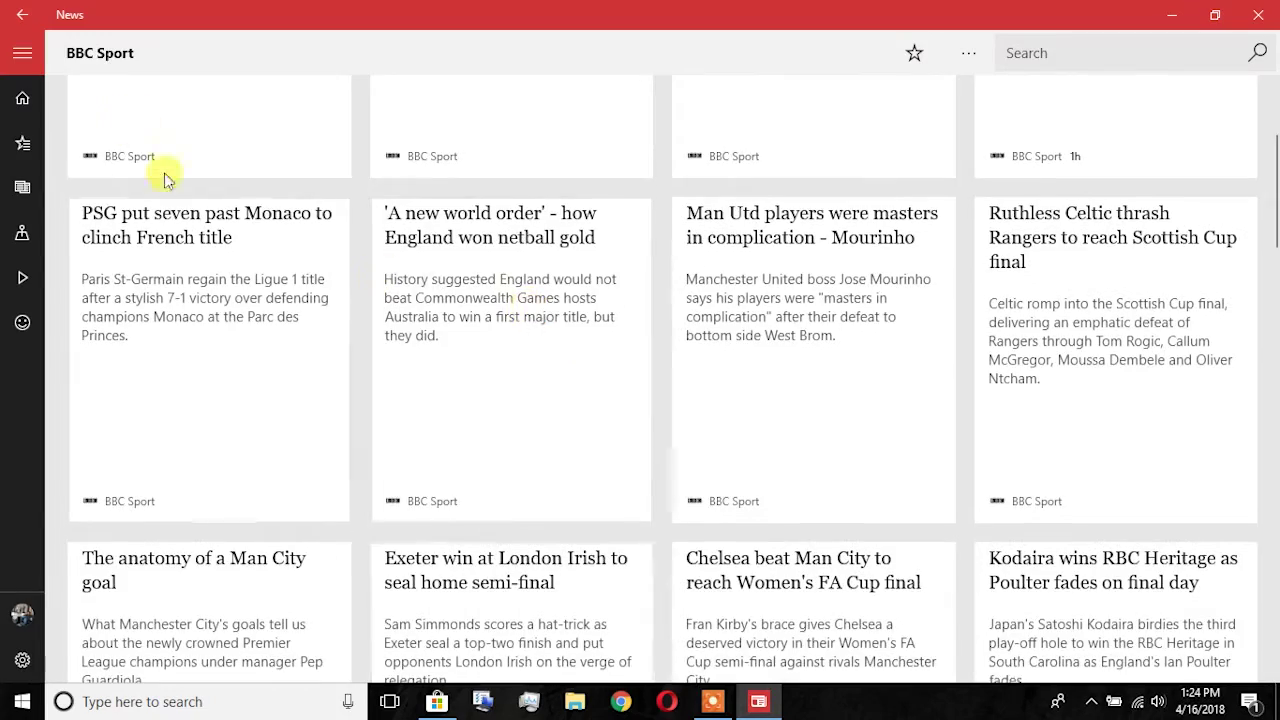
click(22, 14)
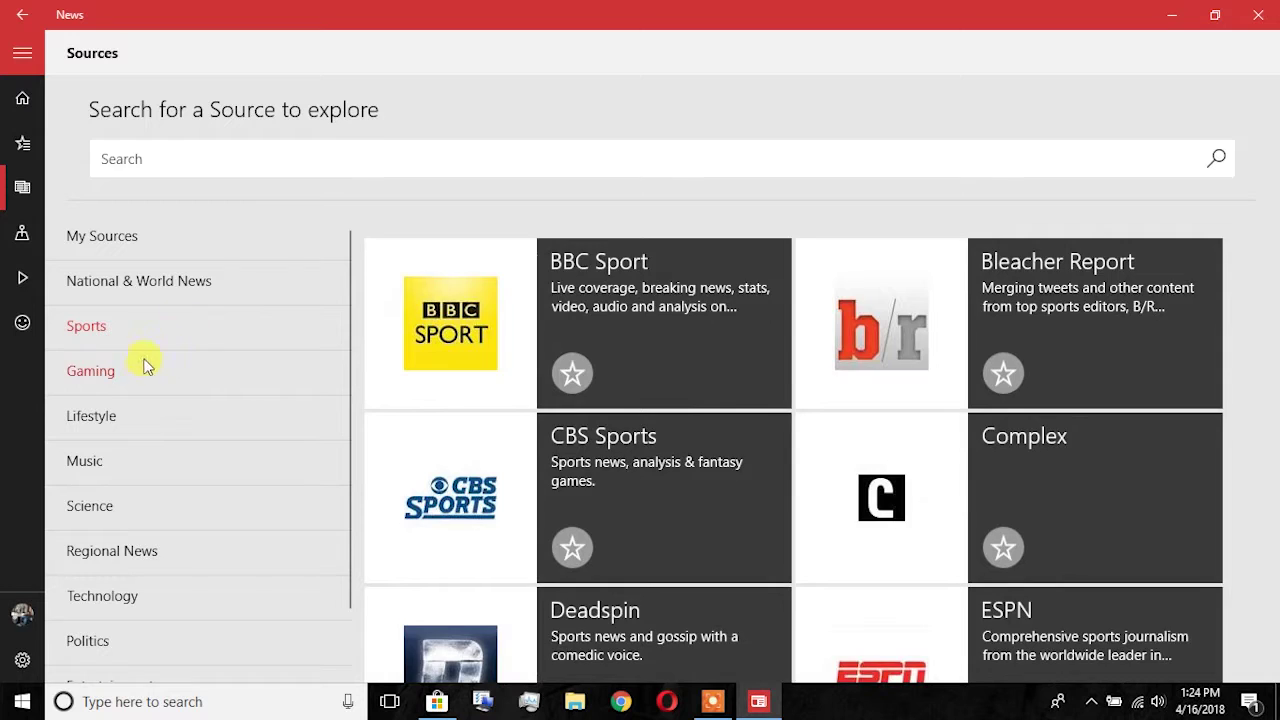
Browse Empire from the Gaming sources, view the Avengers Infinity War featurette story and return to the Sources page
click(141, 368)
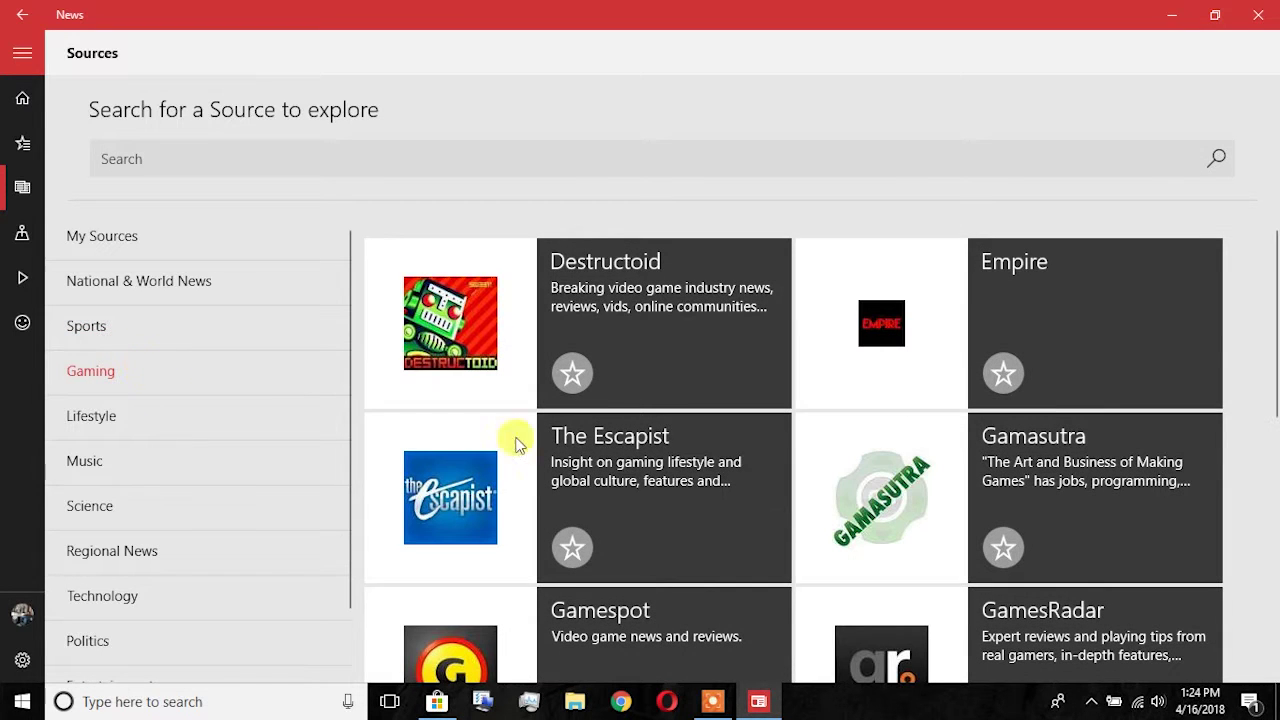
click(863, 362)
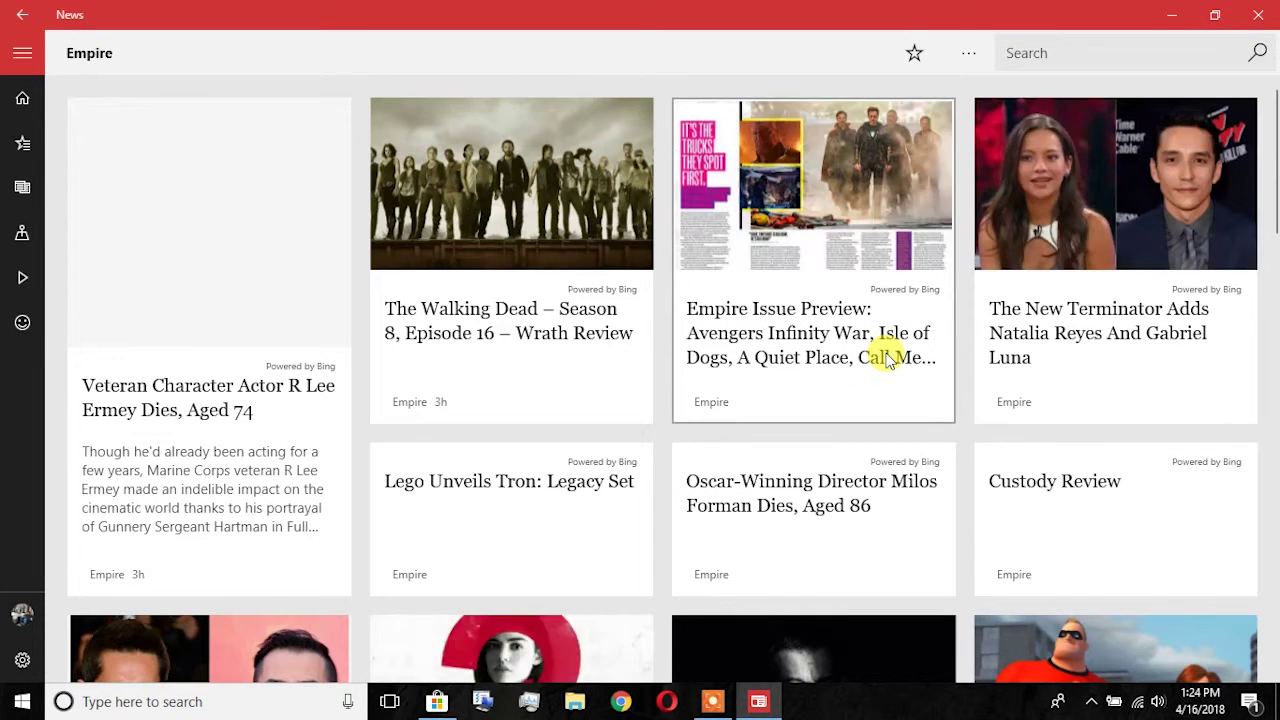
scroll(1273, 322, down, 3)
drag(1273, 322, 1272, 436)
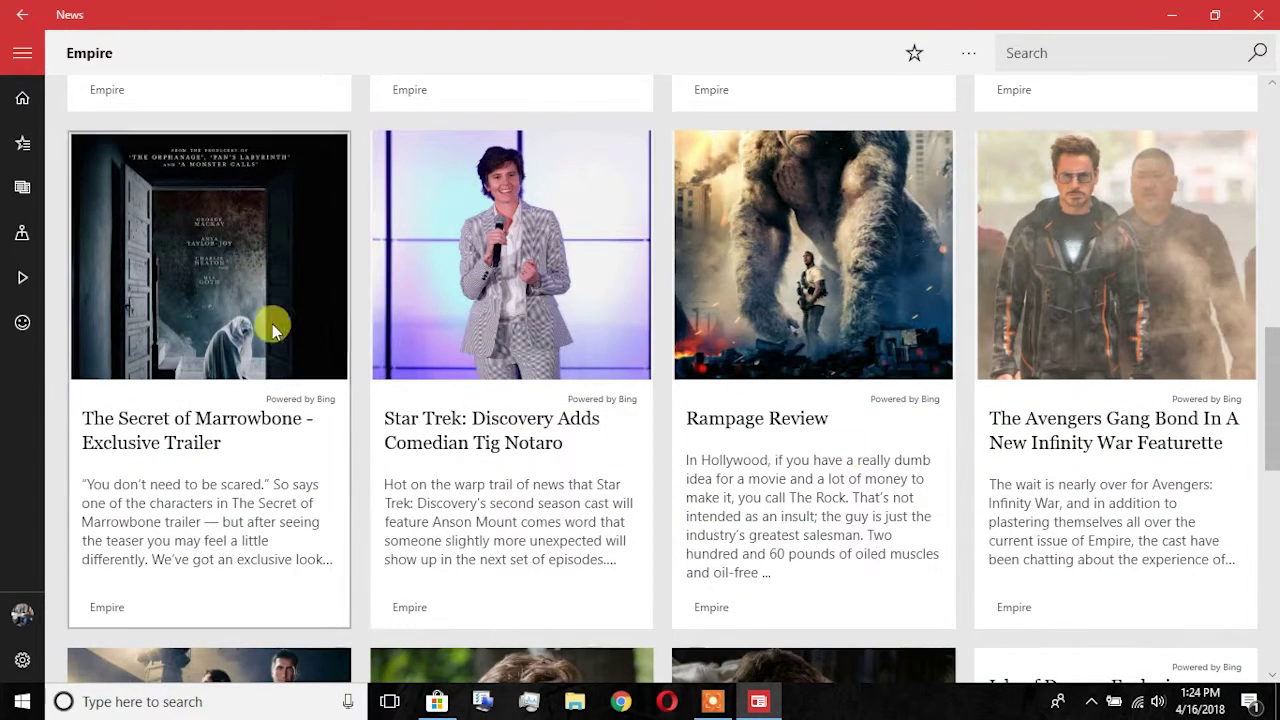
click(988, 285)
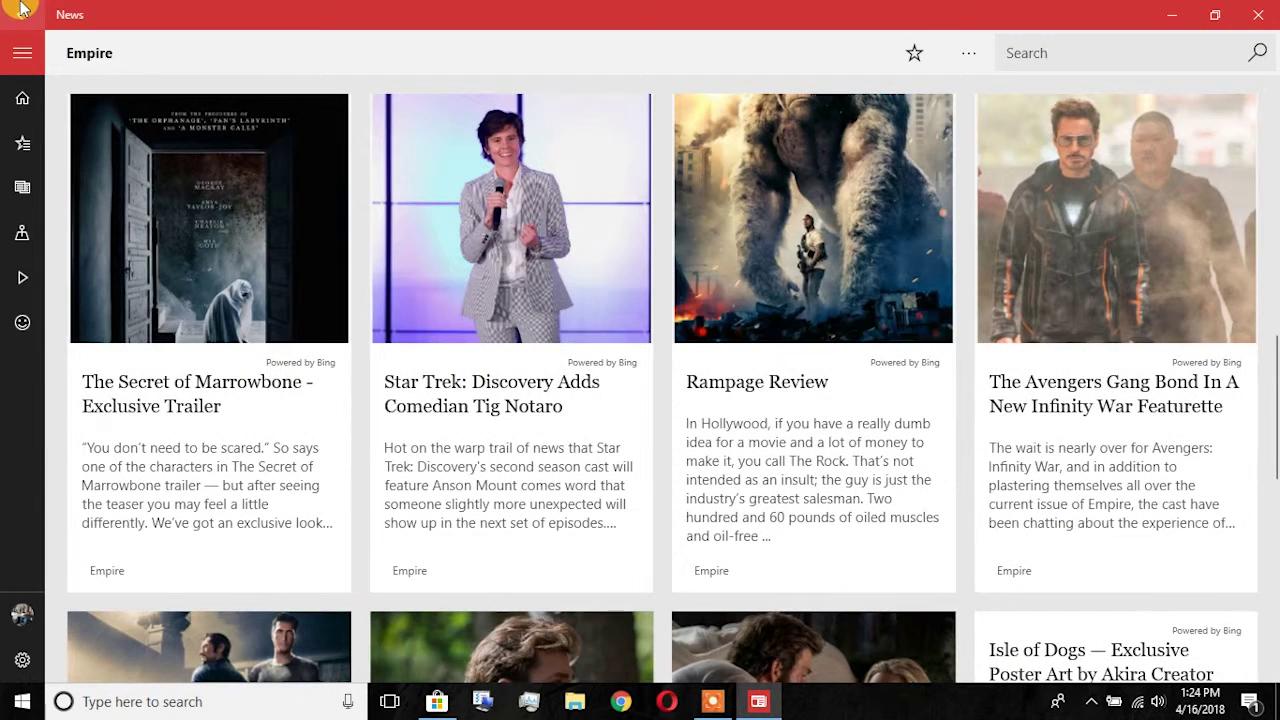
click(22, 10)
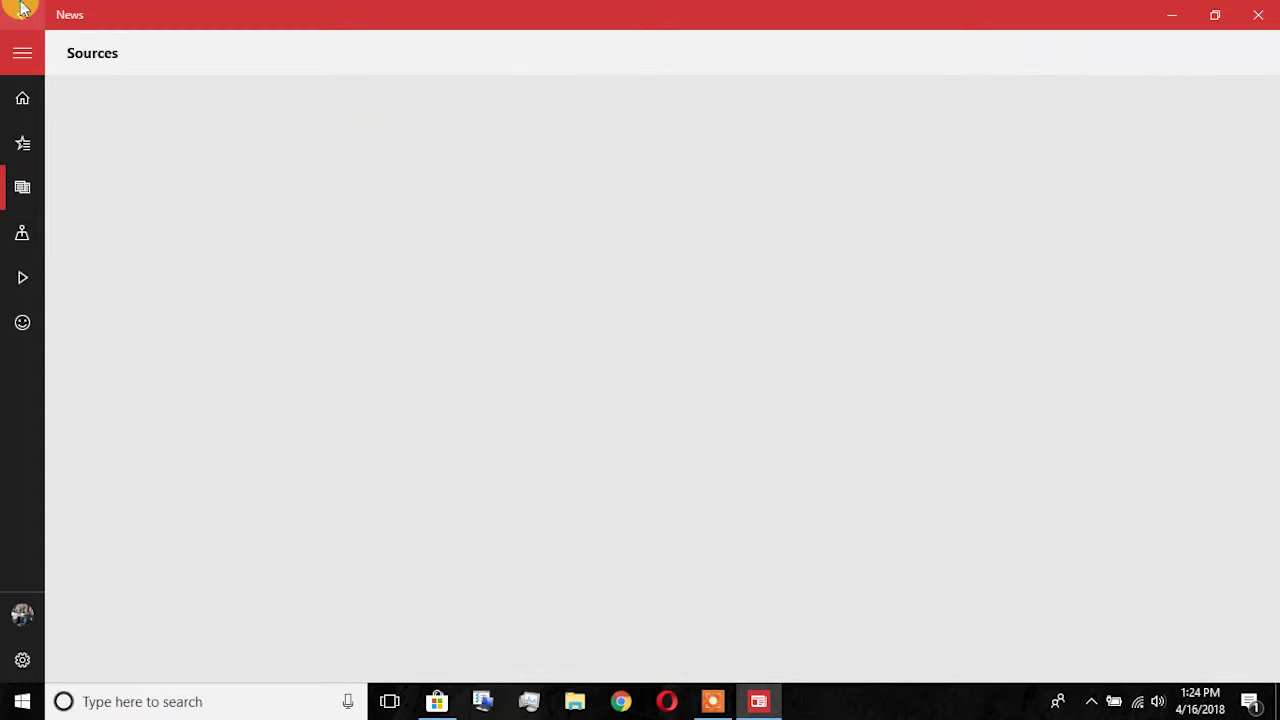
Go back to the Interests page and reopen Sources to look through its category list
click(22, 10)
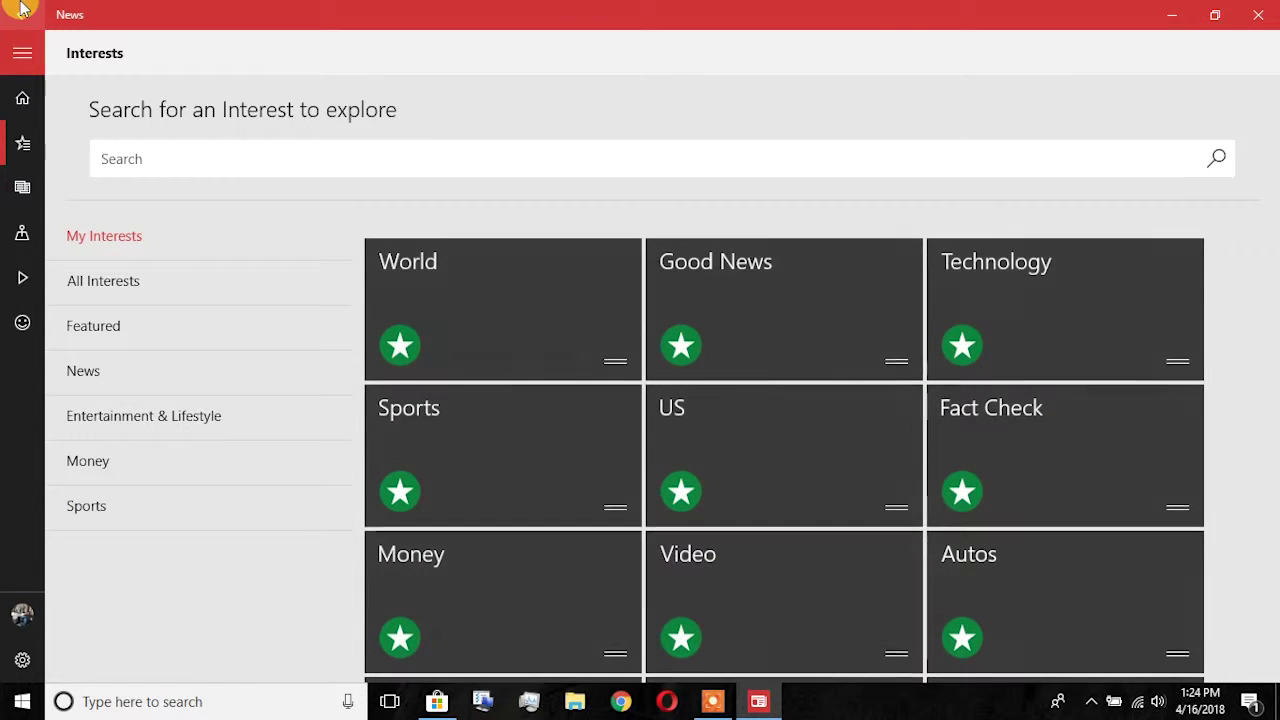
click(22, 195)
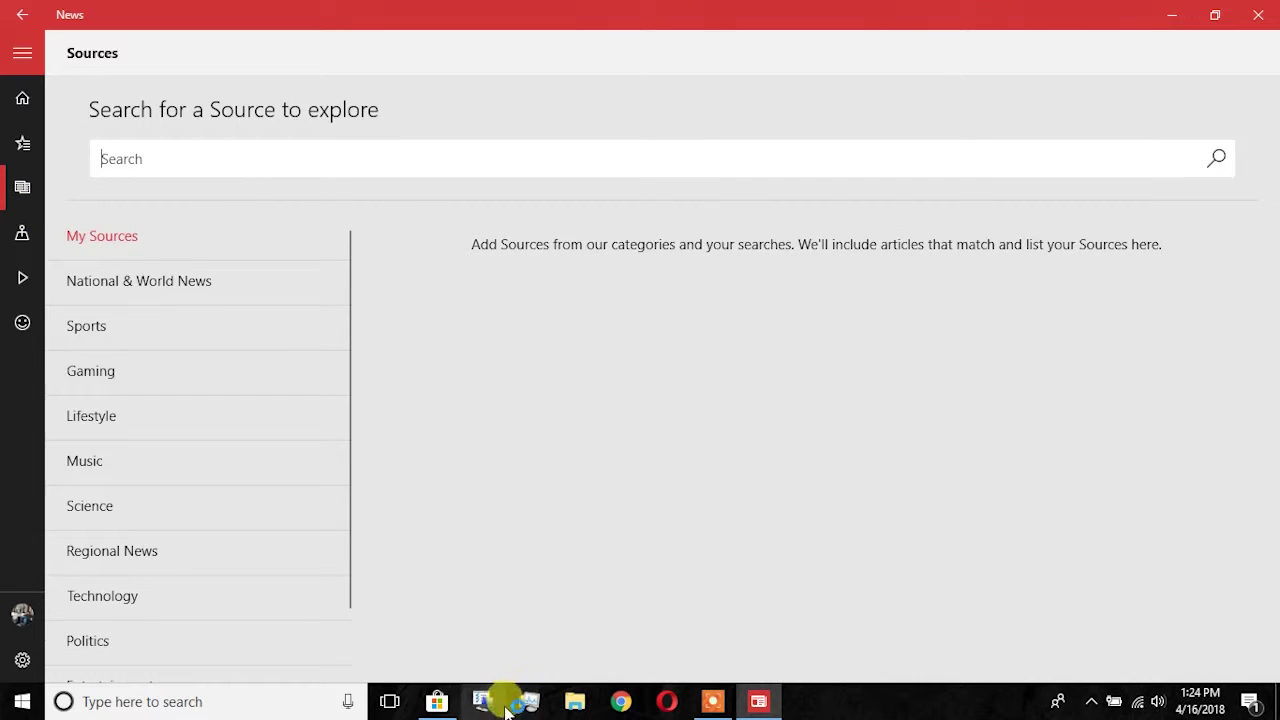
scroll(254, 466, down, 2)
scroll(86, 414, up, 2)
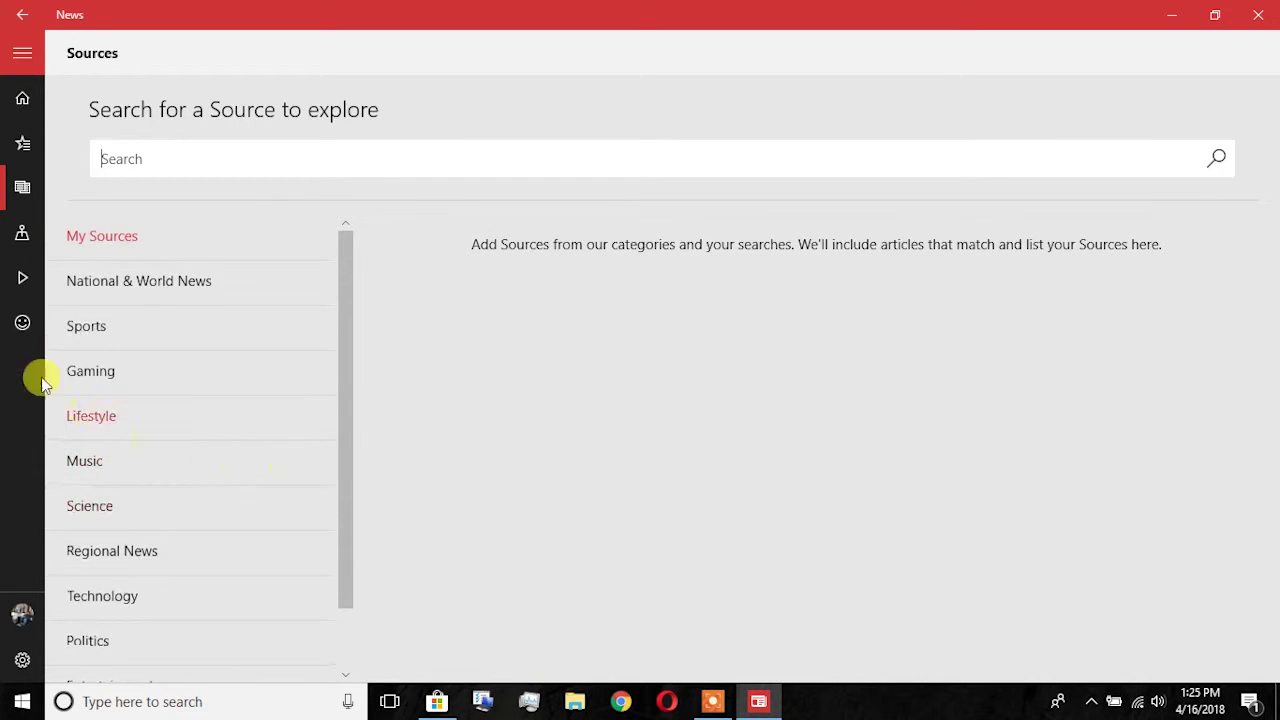
Open the Local news page, allow access to the precise location, and browse the Videos page
click(24, 236)
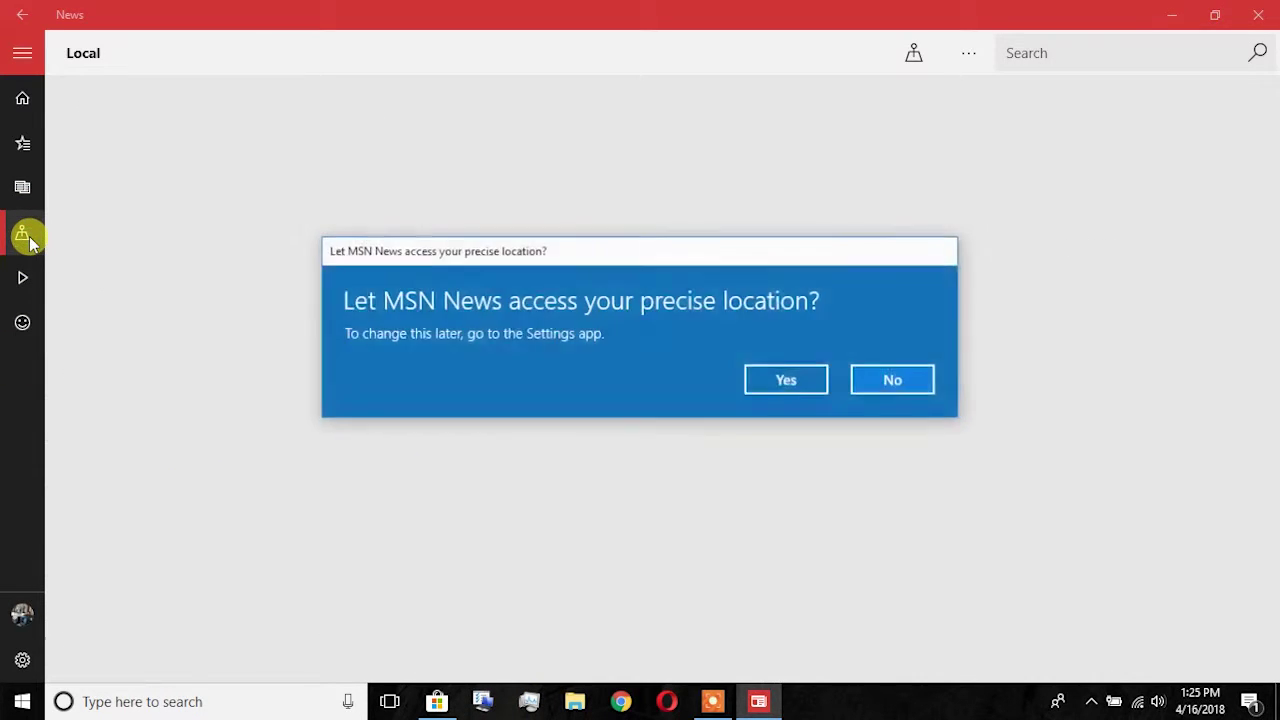
click(826, 381)
click(16, 296)
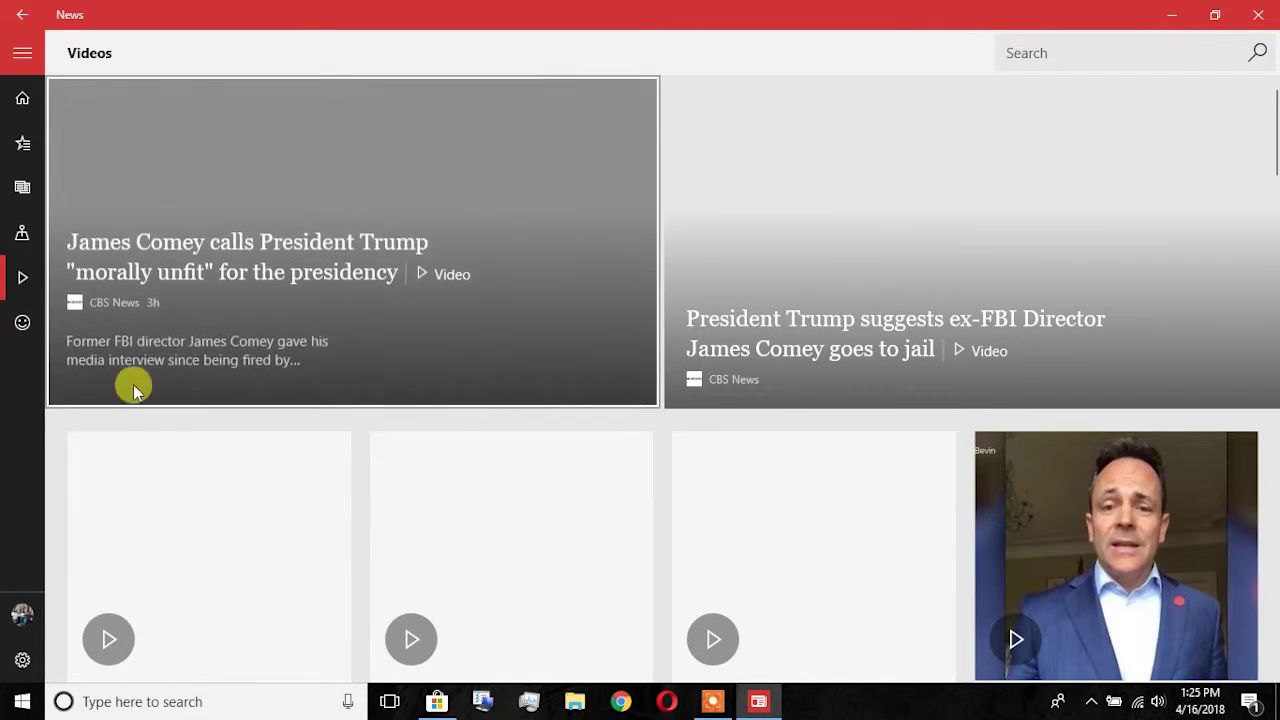
scroll(650, 482, down, 15)
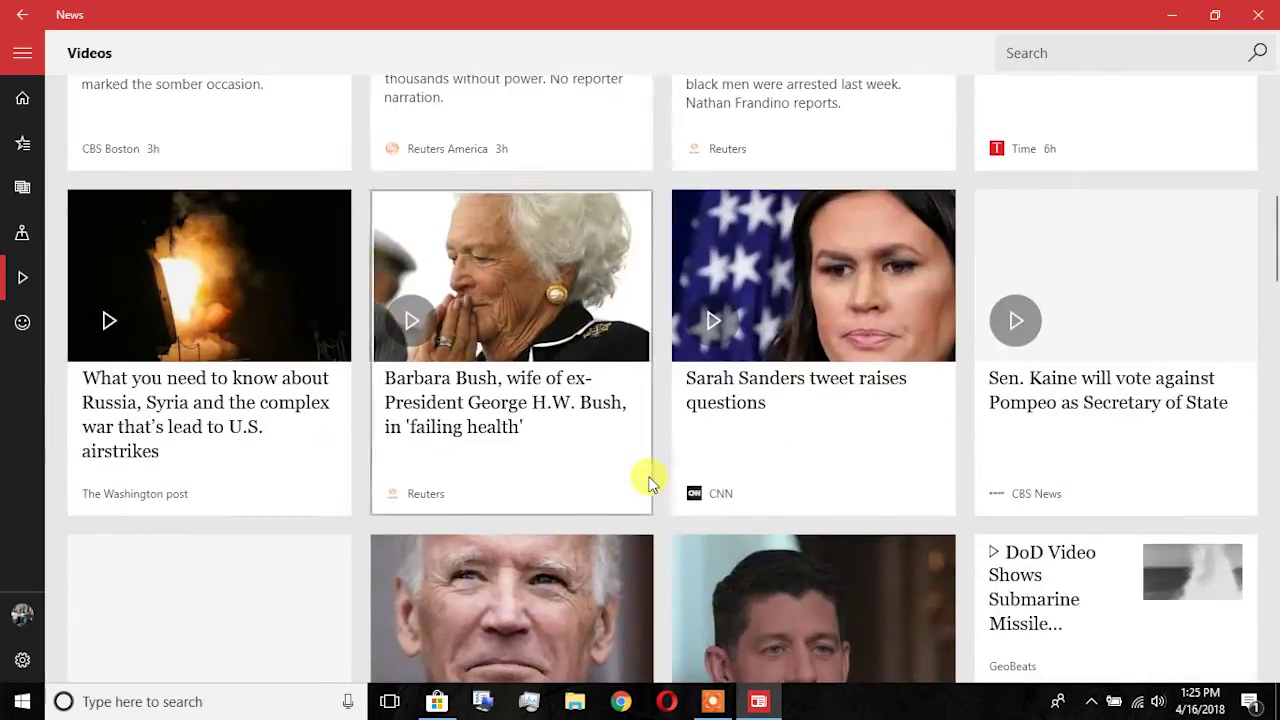
Look through the rest of the Videos page and close the News app
scroll(650, 482, down, 5)
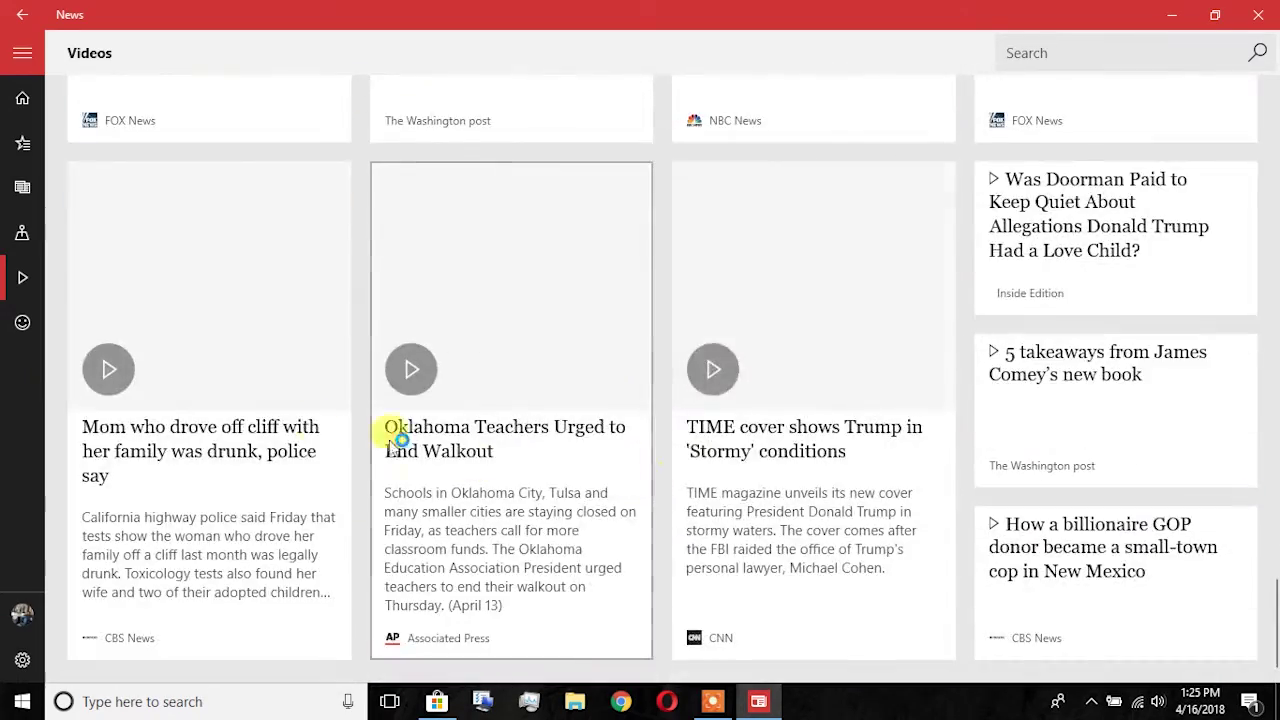
scroll(480, 468, up, 20)
click(1258, 14)
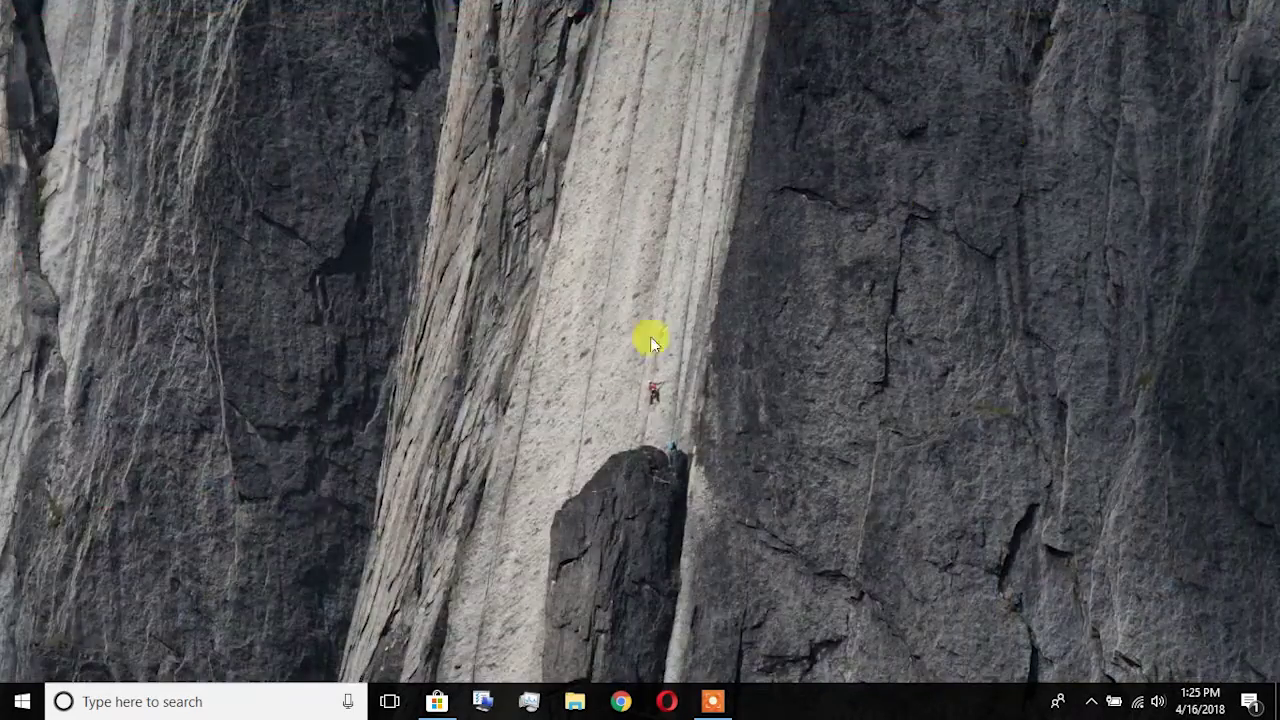
Open Calculator, enter 77788996 in Standard mode and view the Memory list
click(22, 701)
scroll(386, 606, down, 5)
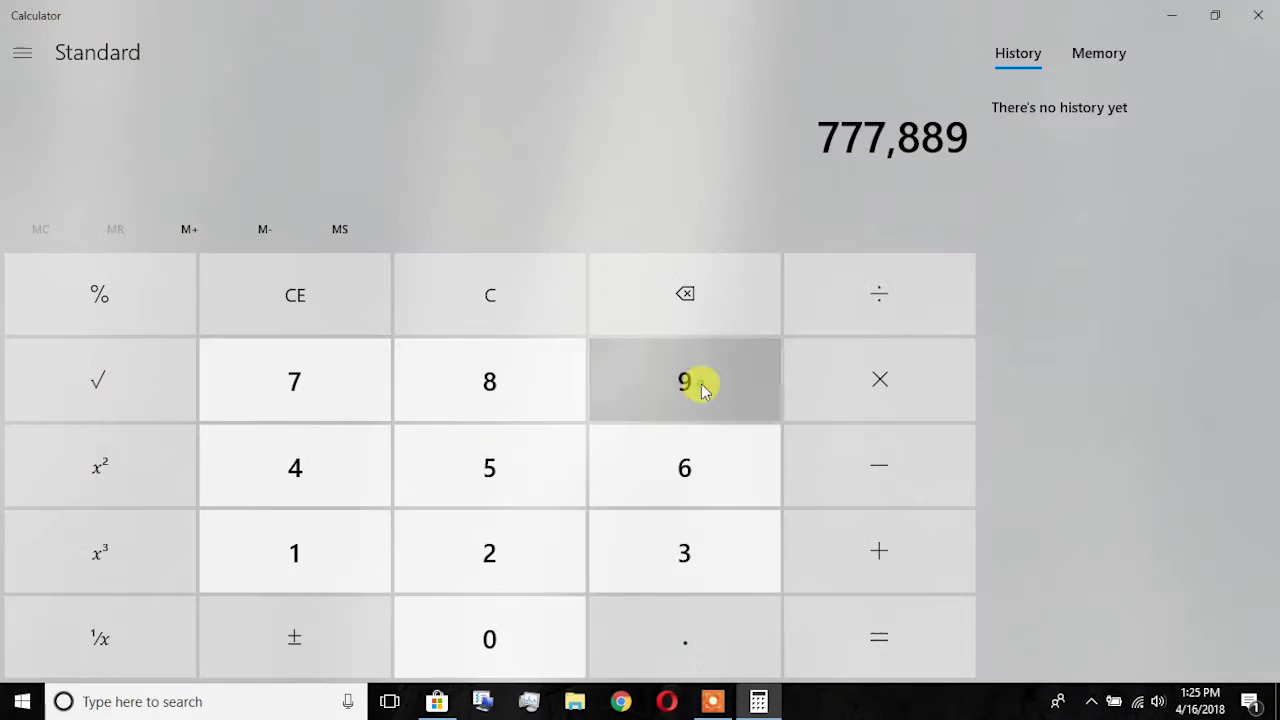
click(700, 380)
click(640, 486)
click(1102, 51)
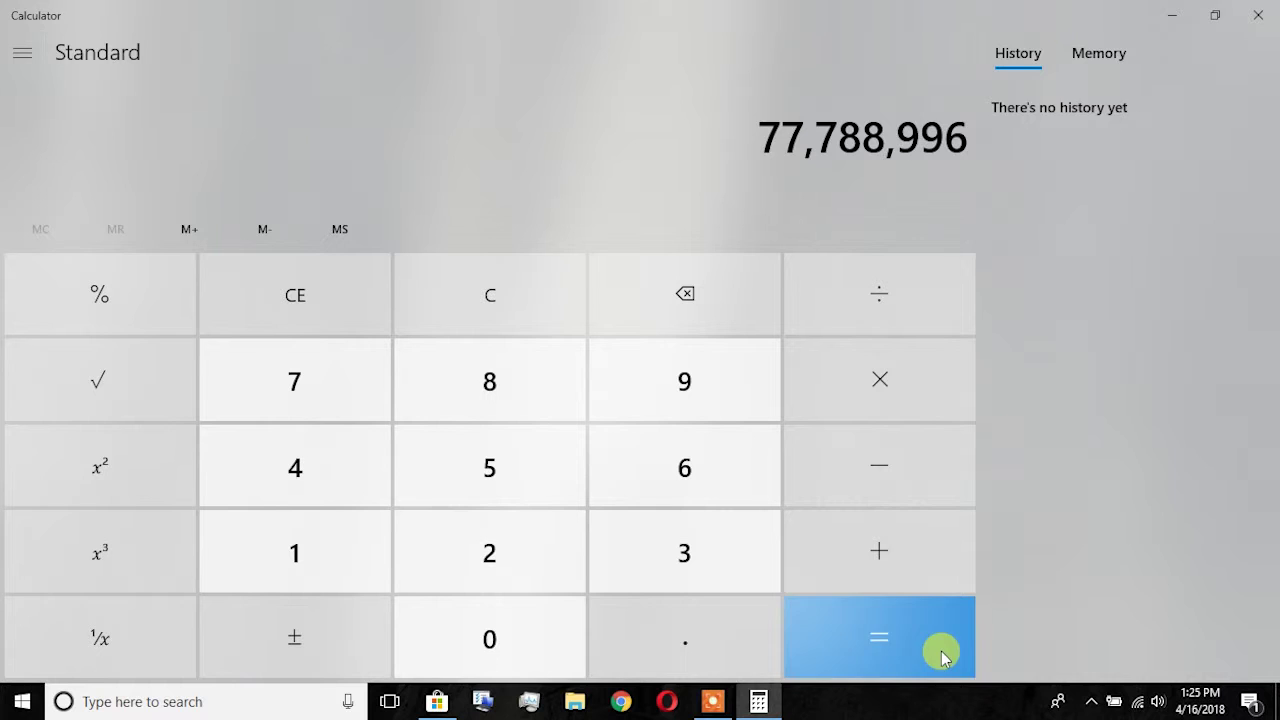
click(905, 648)
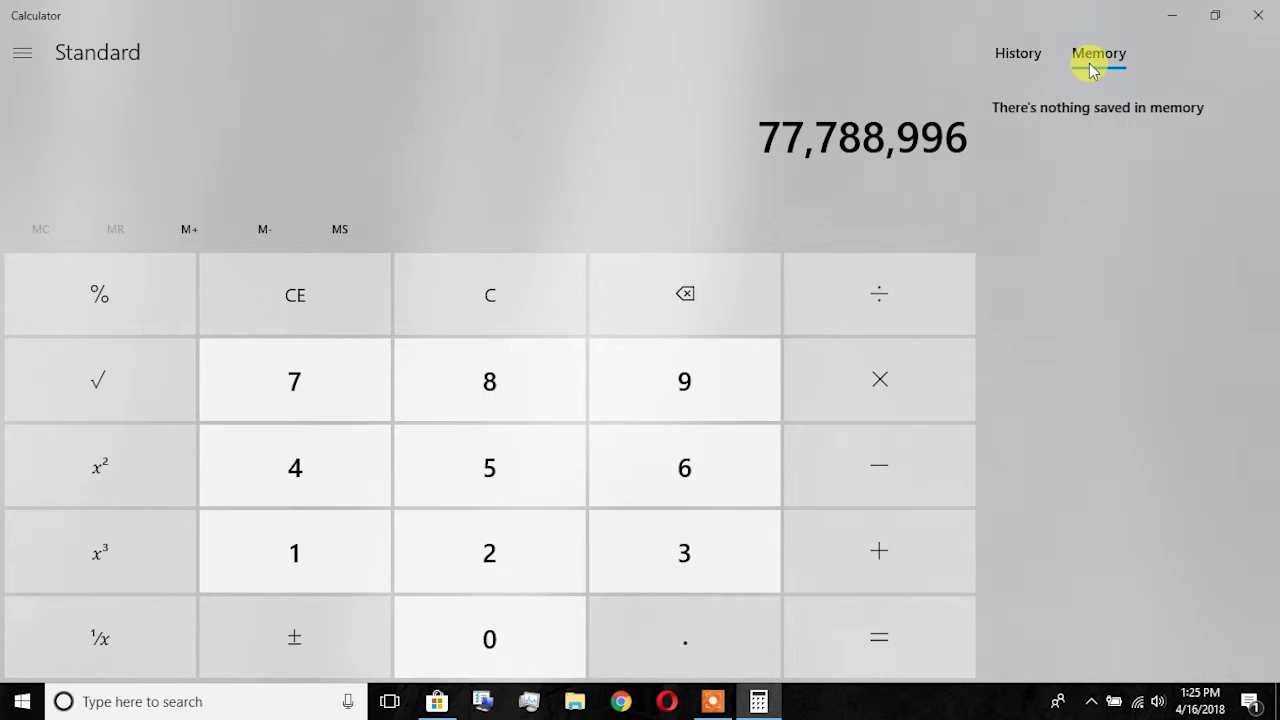
Enter 6633 with the plus operator, store it in memory and view the History and Memory lists
double_click(717, 491)
double_click(686, 531)
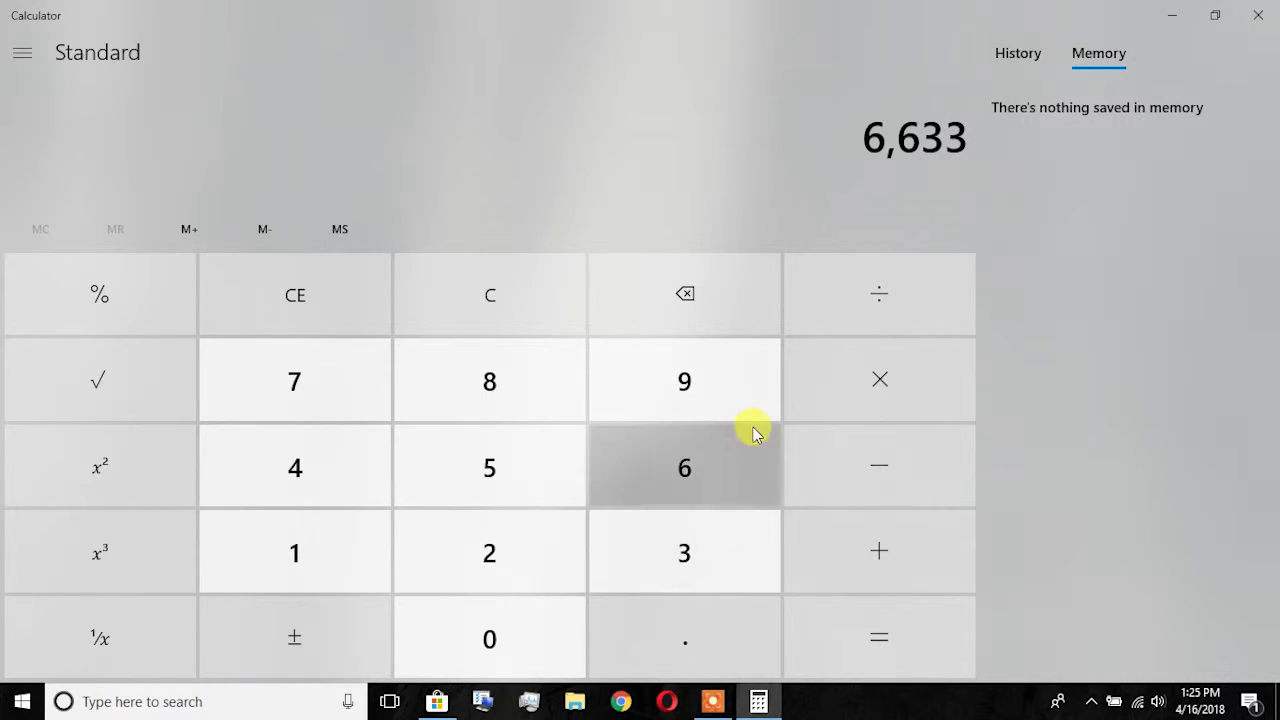
click(830, 514)
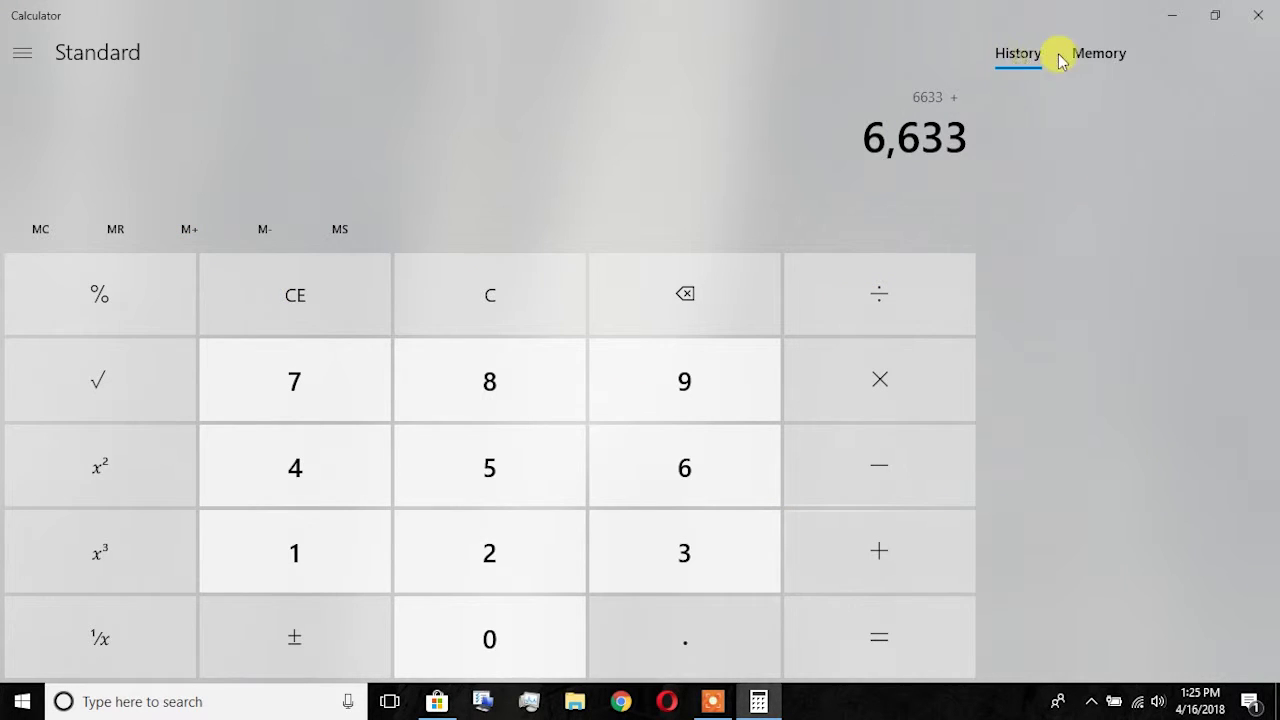
click(1093, 56)
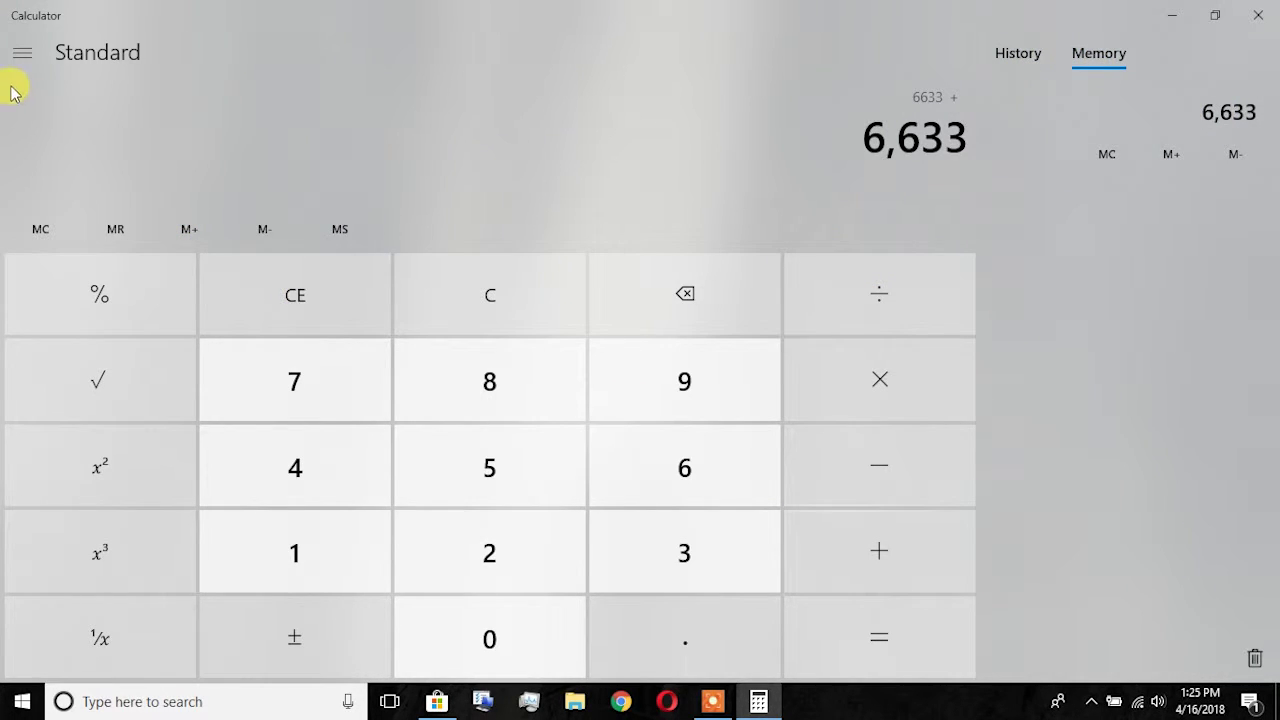
Switch the calculator to Scientific mode and try the inverse sine and the sine of 0
click(21, 53)
click(91, 143)
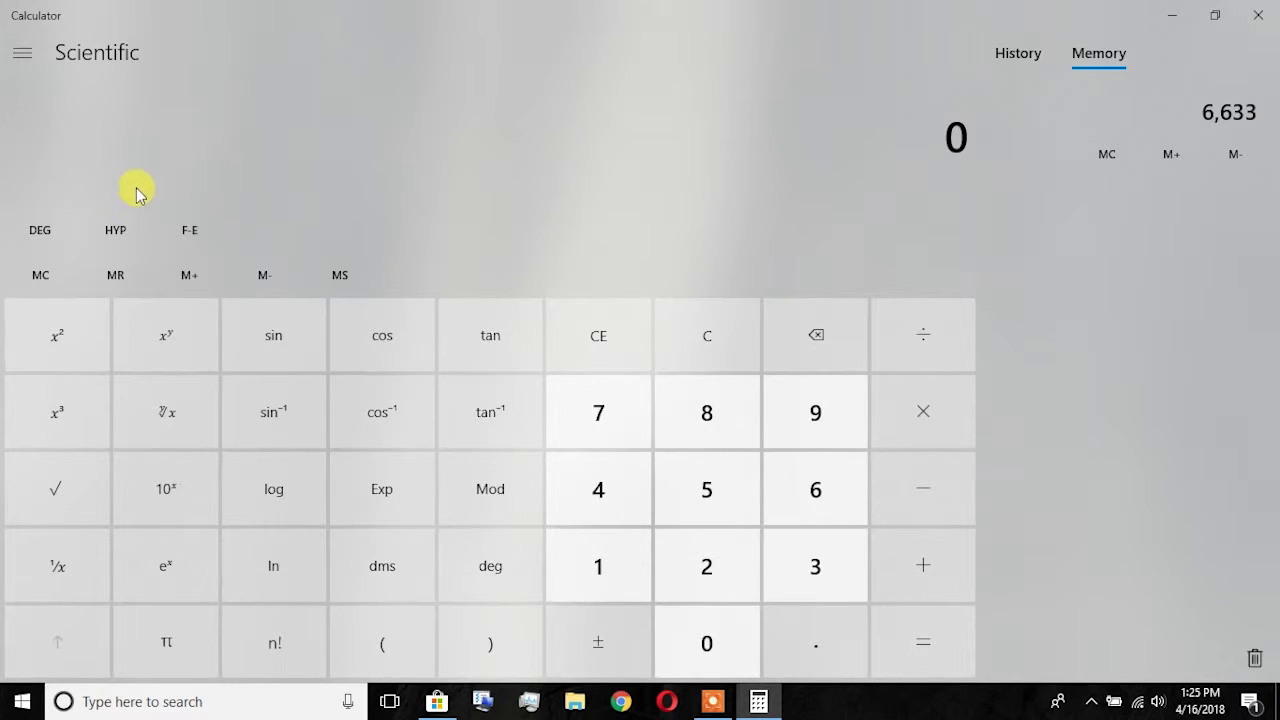
click(280, 422)
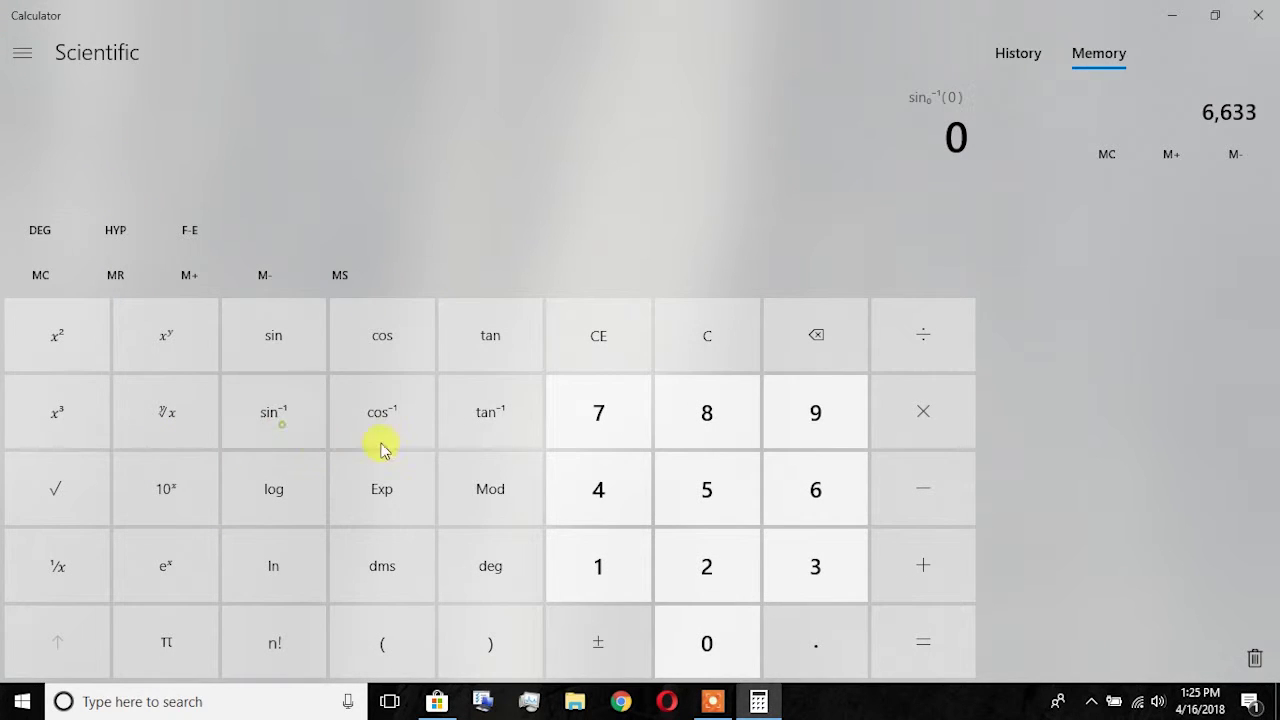
click(685, 642)
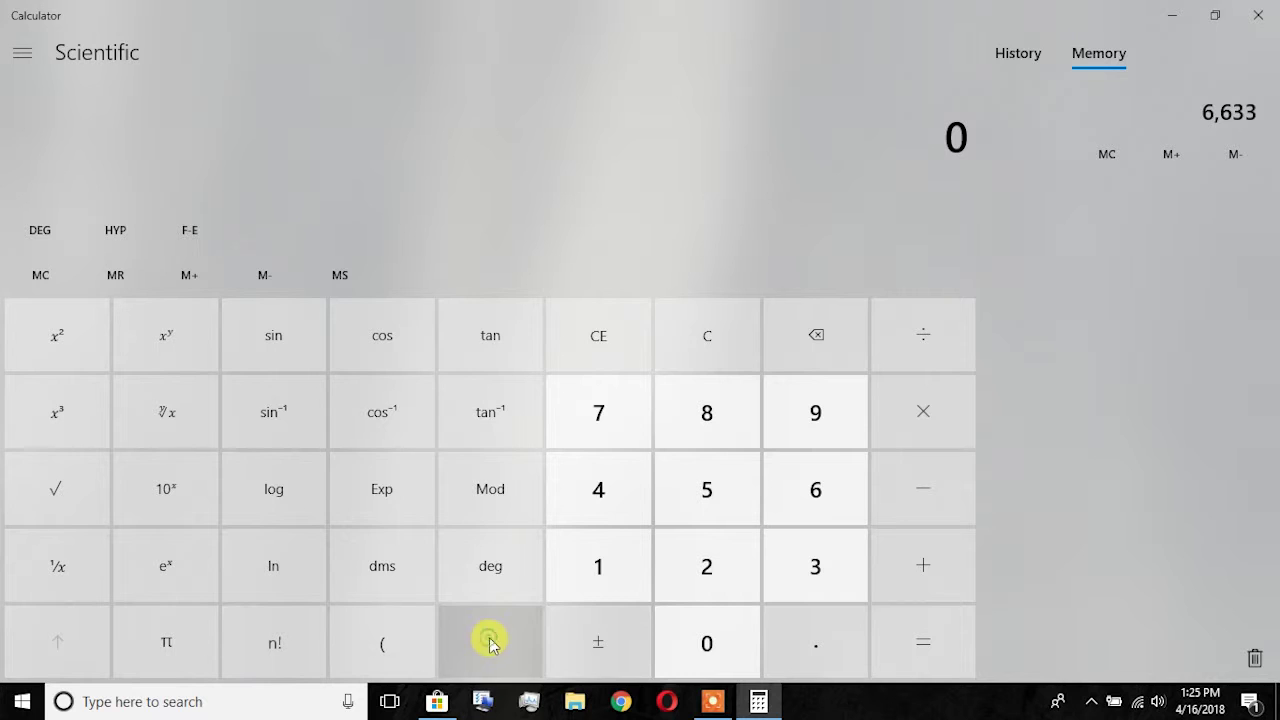
click(283, 422)
click(923, 644)
click(277, 340)
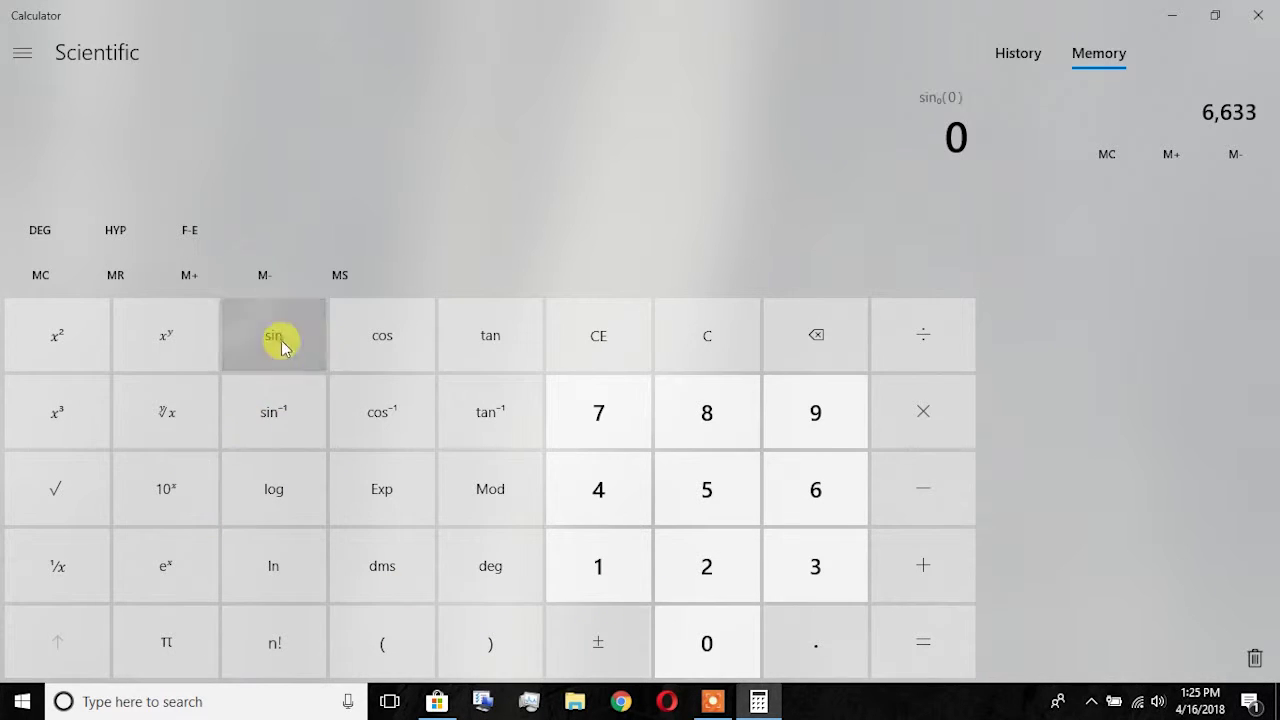
Calculate the sine of 1 and the cosine of 2 in degrees
click(590, 548)
click(903, 628)
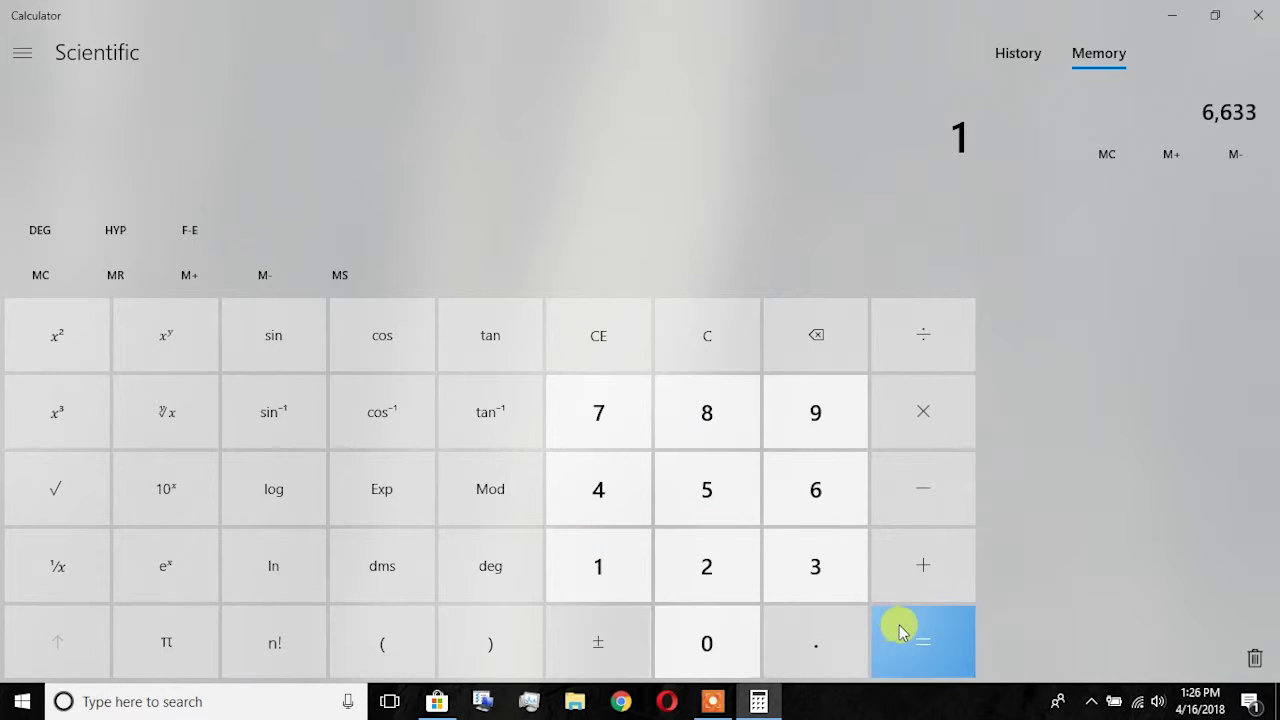
click(295, 344)
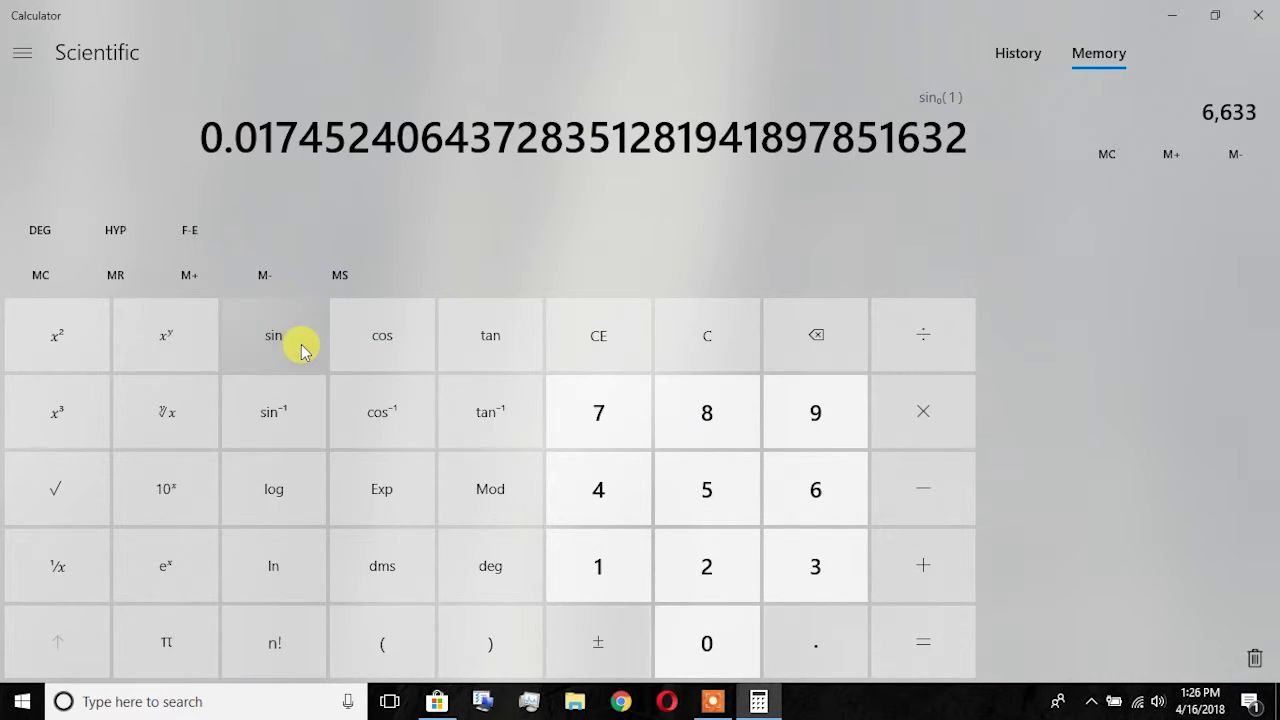
click(680, 557)
click(363, 334)
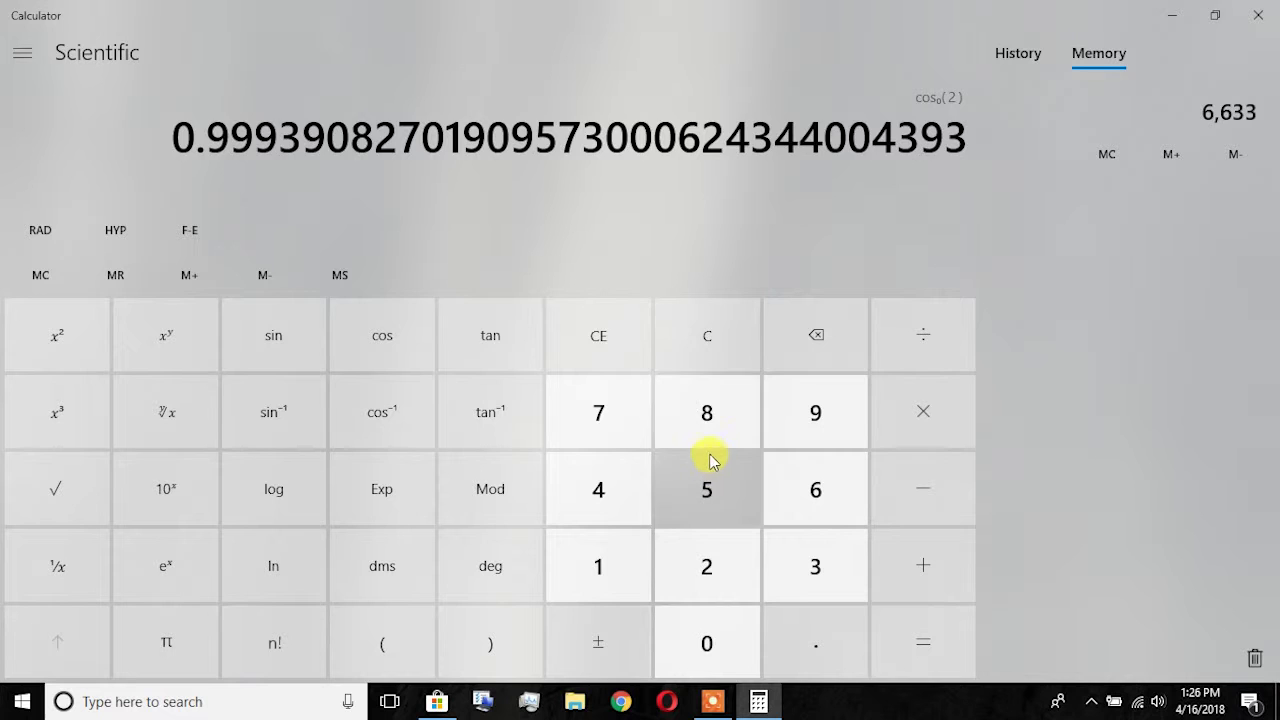
Calculate the sine of 45 and of 90 in radians, and the sine of 90 in degrees
click(627, 502)
click(716, 486)
click(270, 362)
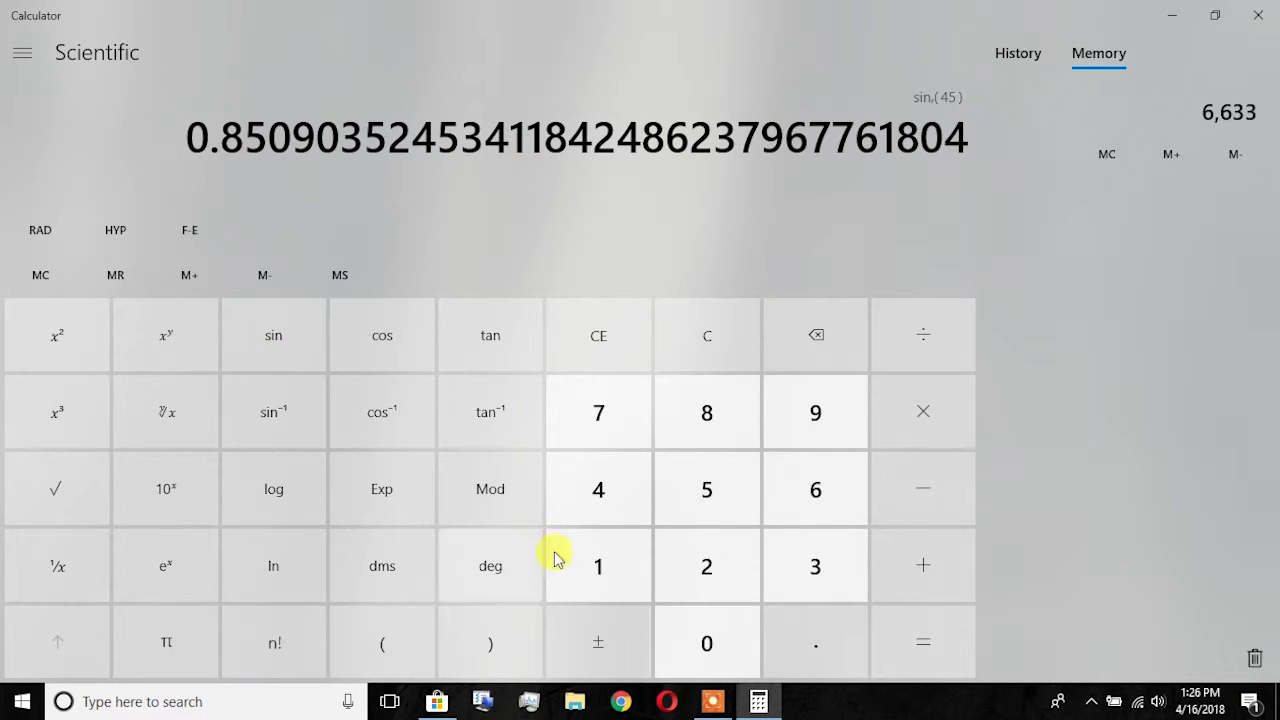
click(808, 434)
click(697, 628)
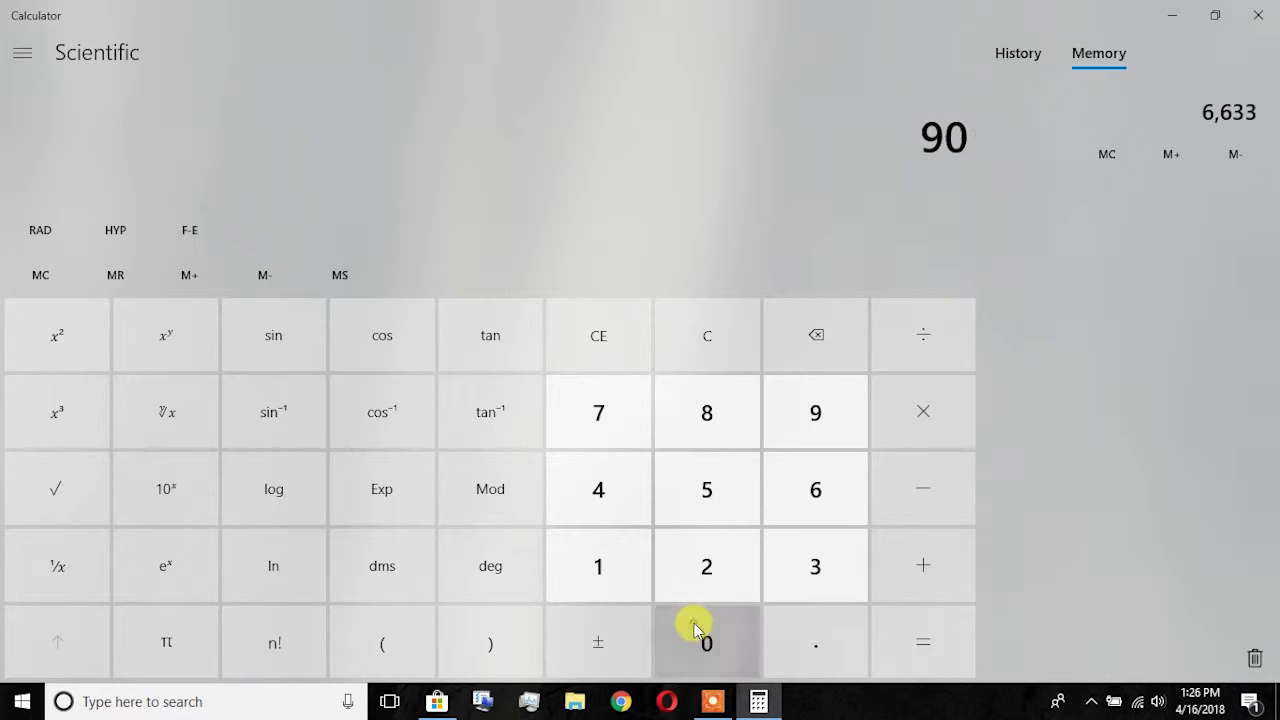
click(262, 330)
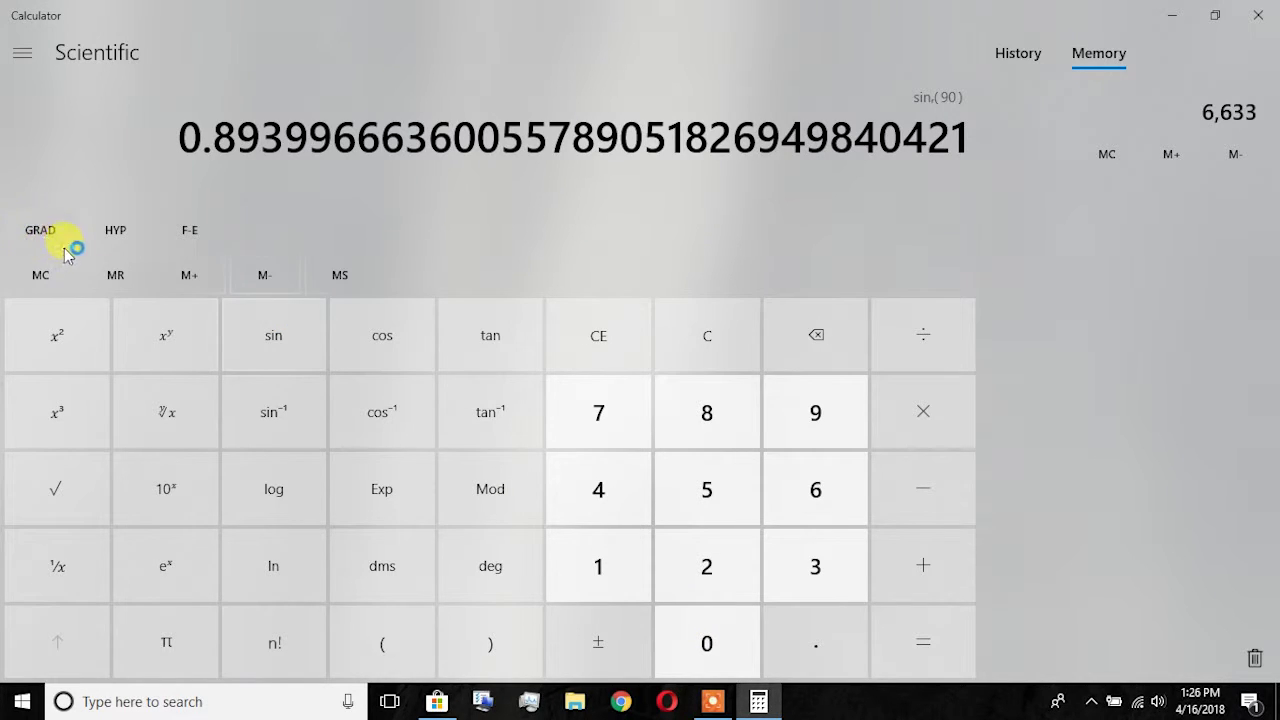
click(838, 418)
click(714, 656)
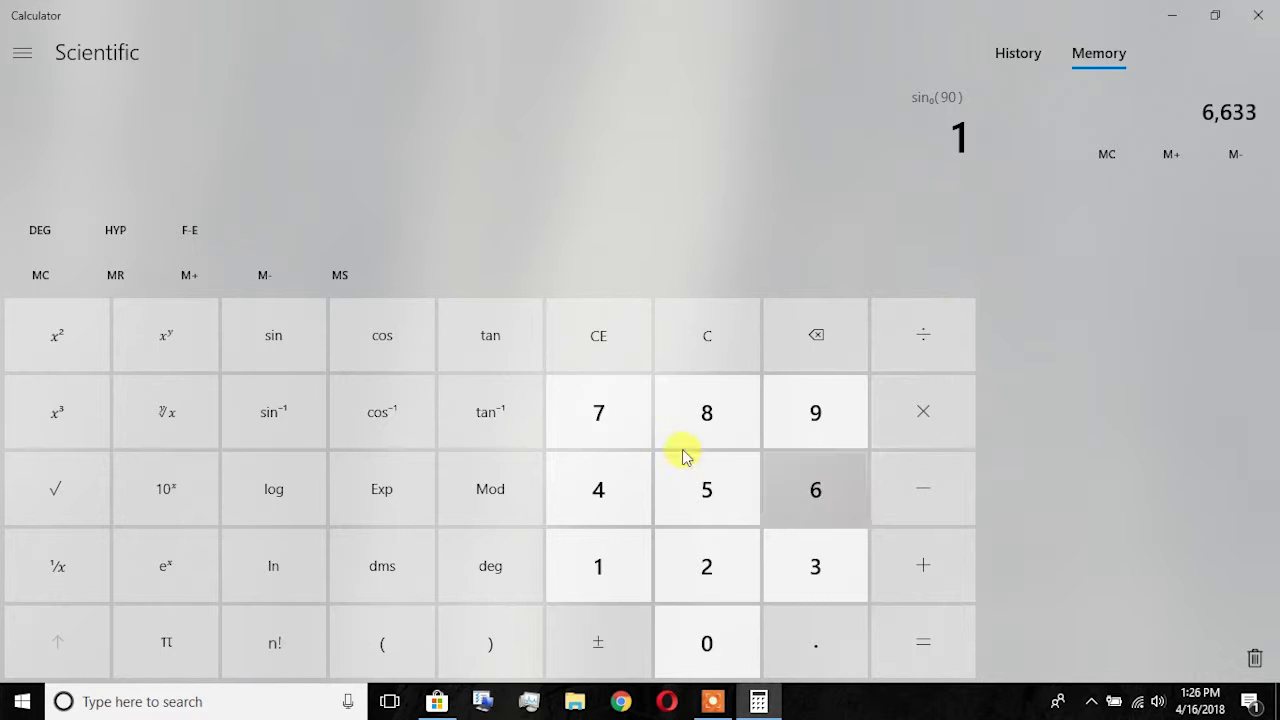
Switch the calculator to Programmer mode, enter decimal 1111 and apply Not to it
click(8, 50)
click(100, 200)
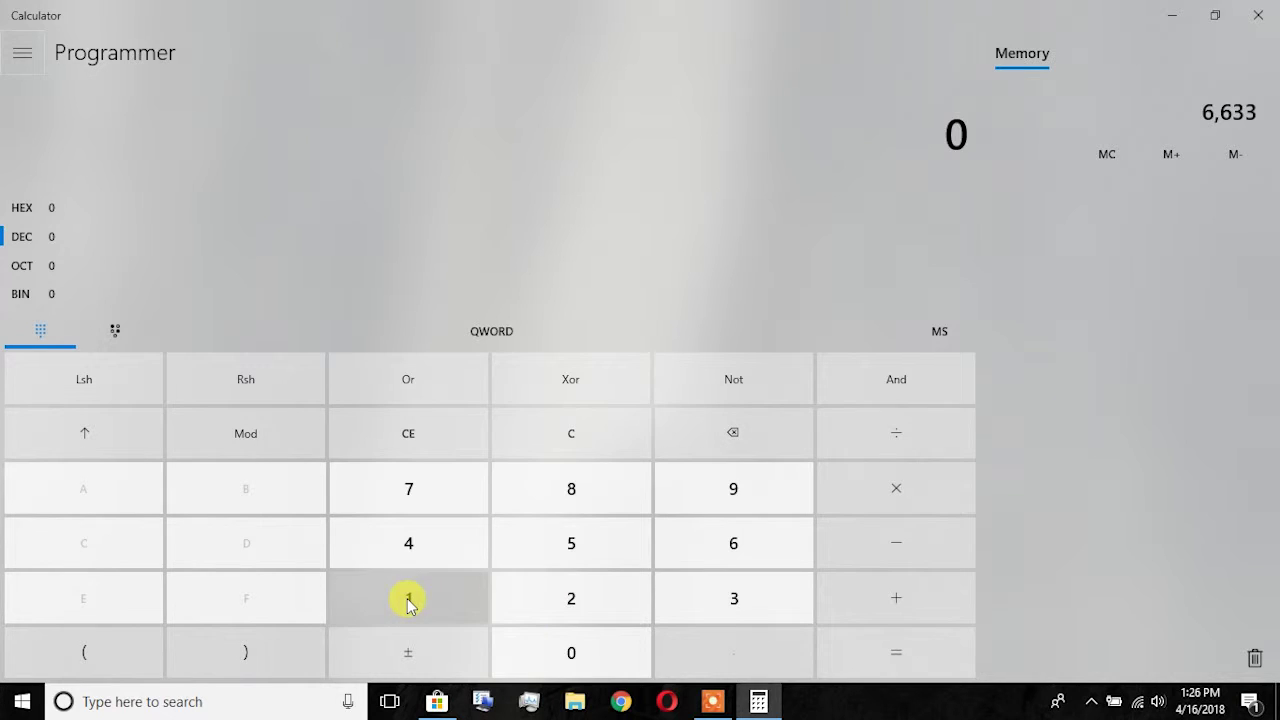
click(452, 607)
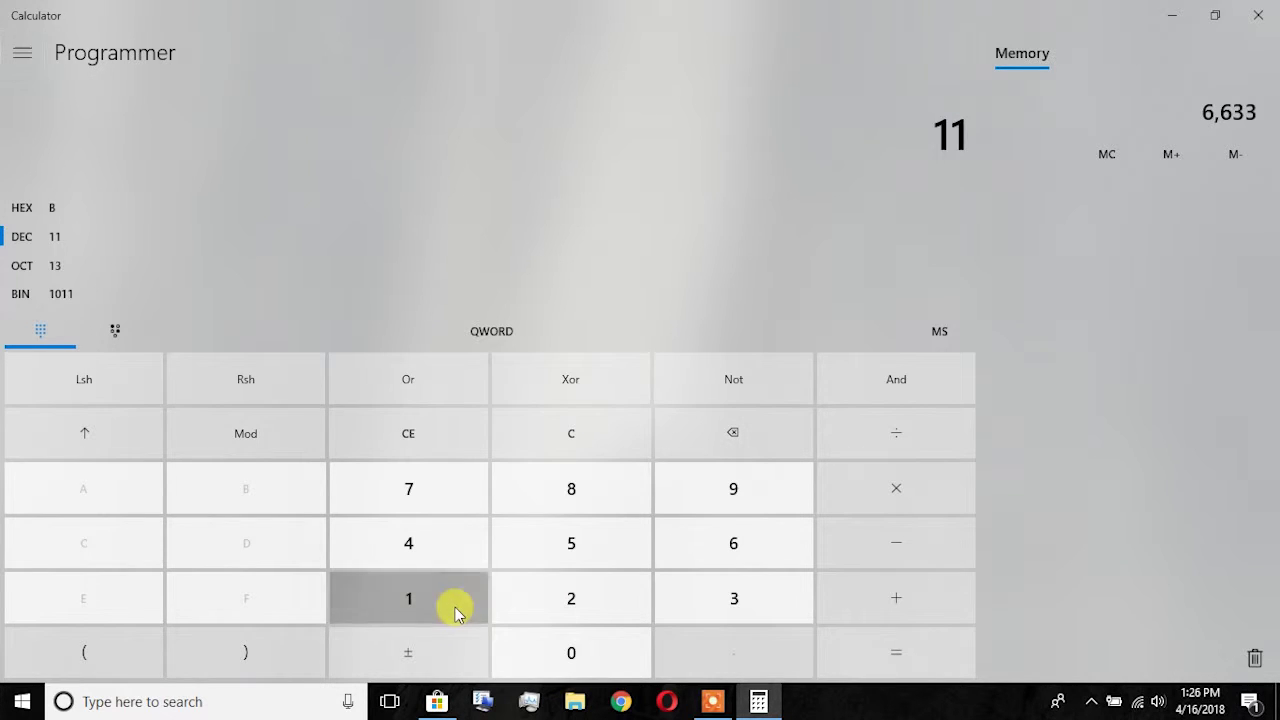
double_click(455, 610)
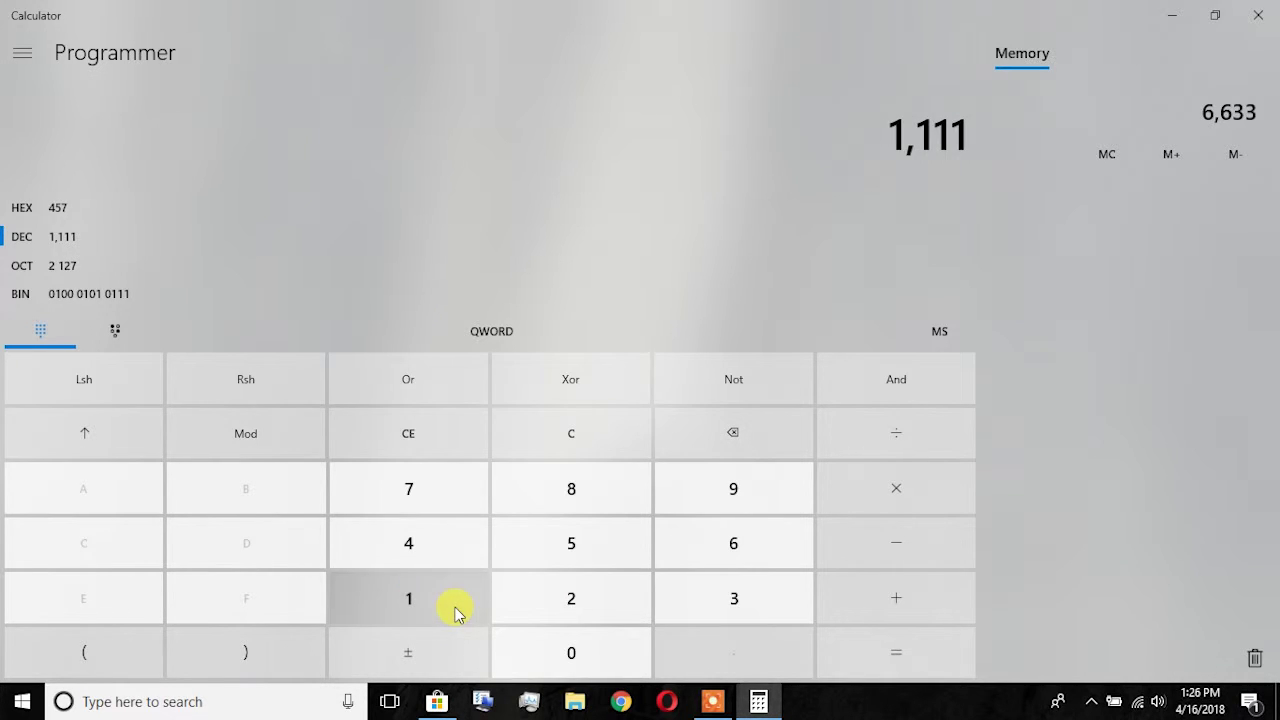
click(708, 394)
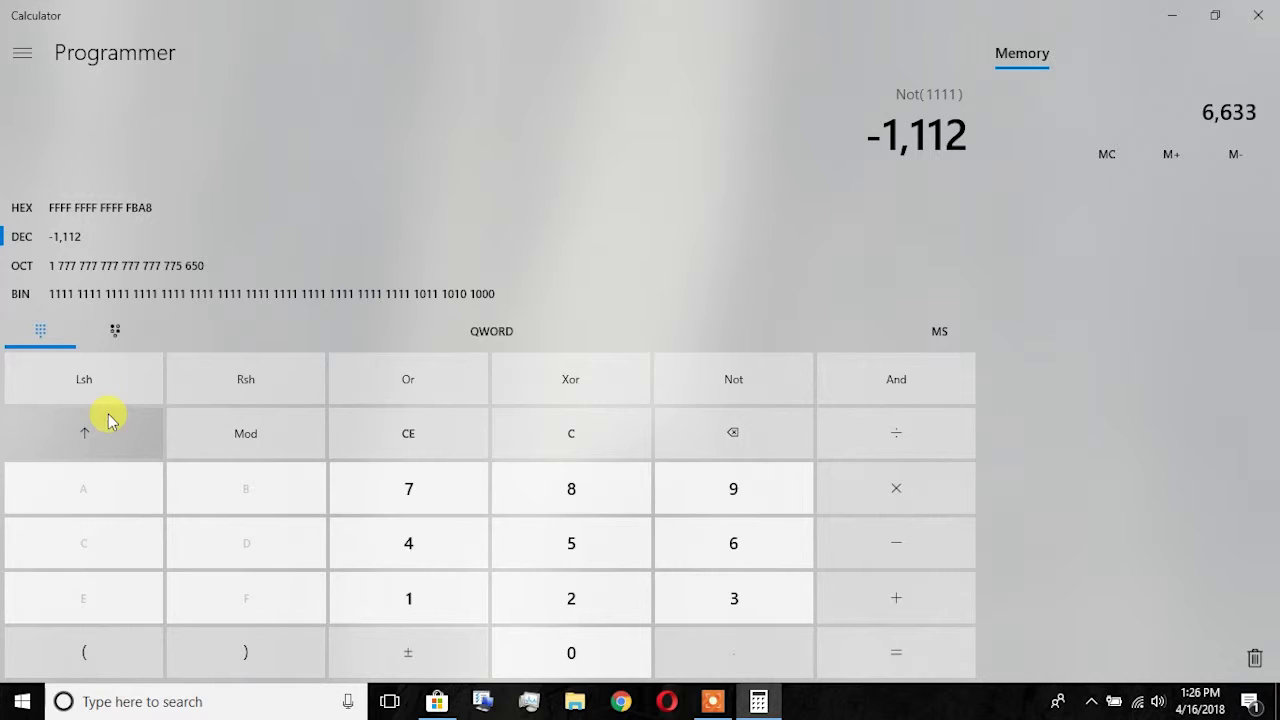
Apply Lsh to the negated value and toggle the RoL and RoR functions on and off
click(80, 398)
click(89, 436)
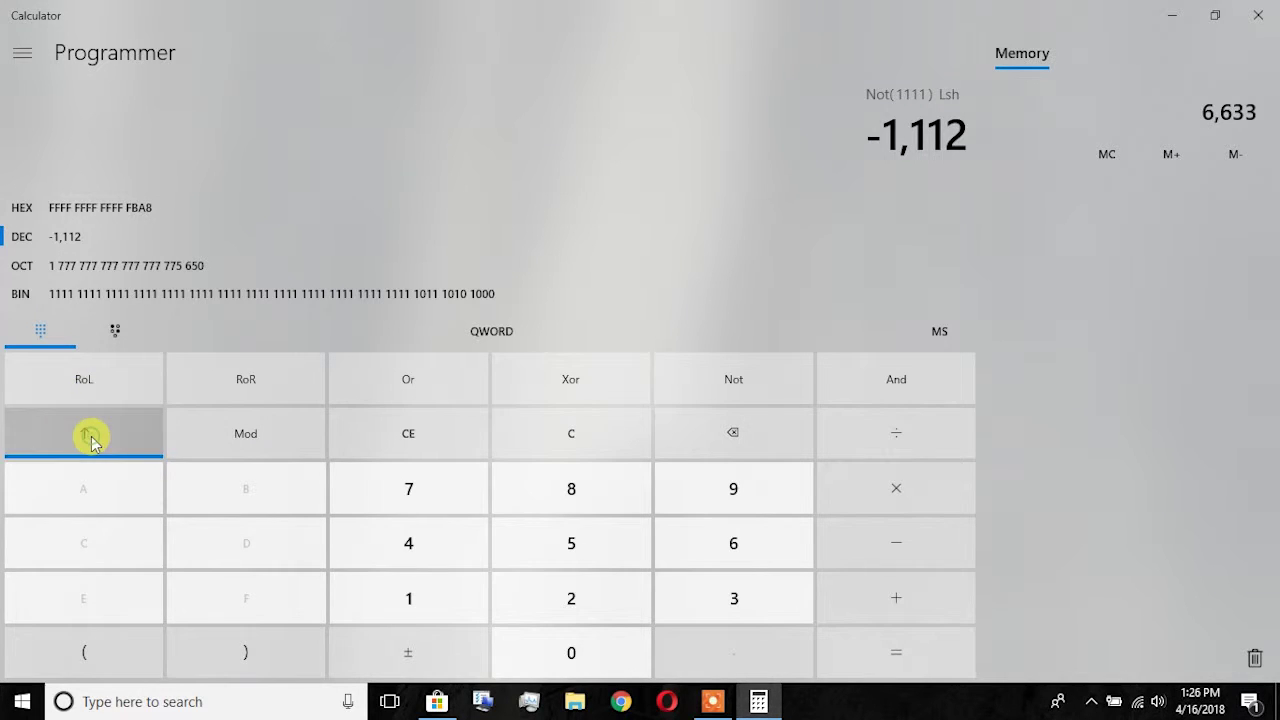
click(90, 438)
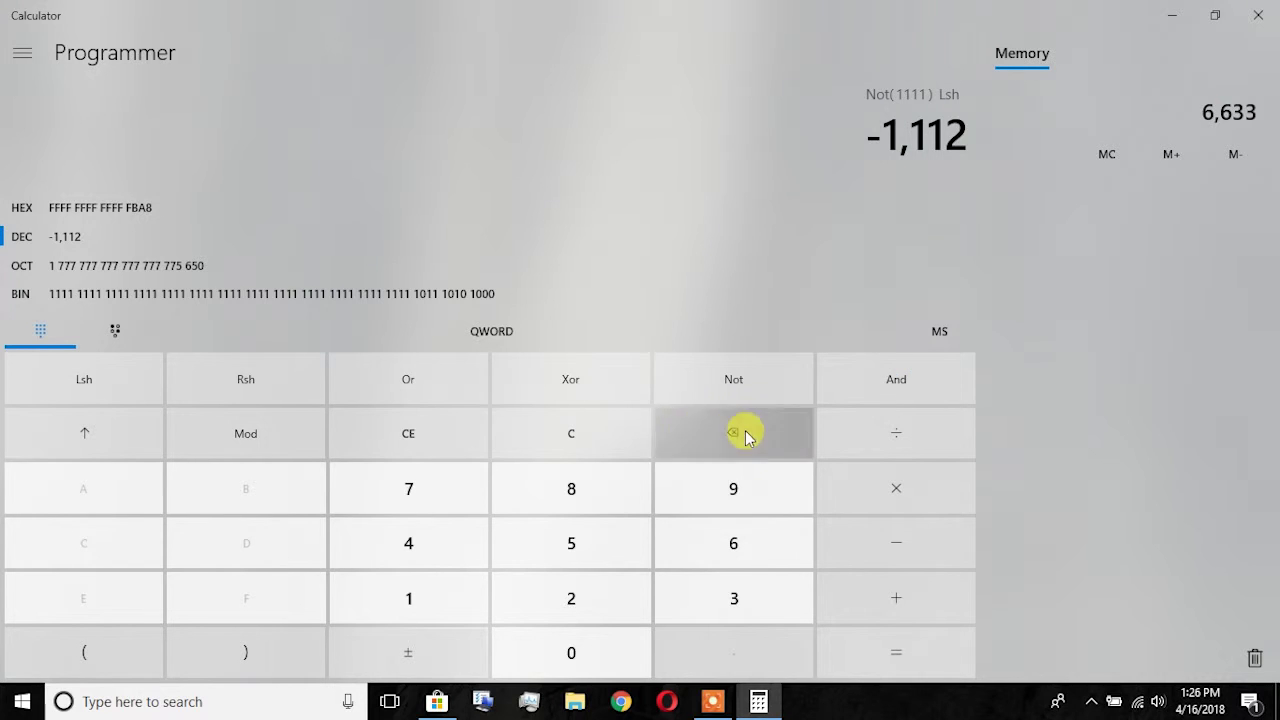
Enter 1111 as the left-shift operand, store it in memory and apply And
click(458, 596)
click(472, 603)
click(460, 602)
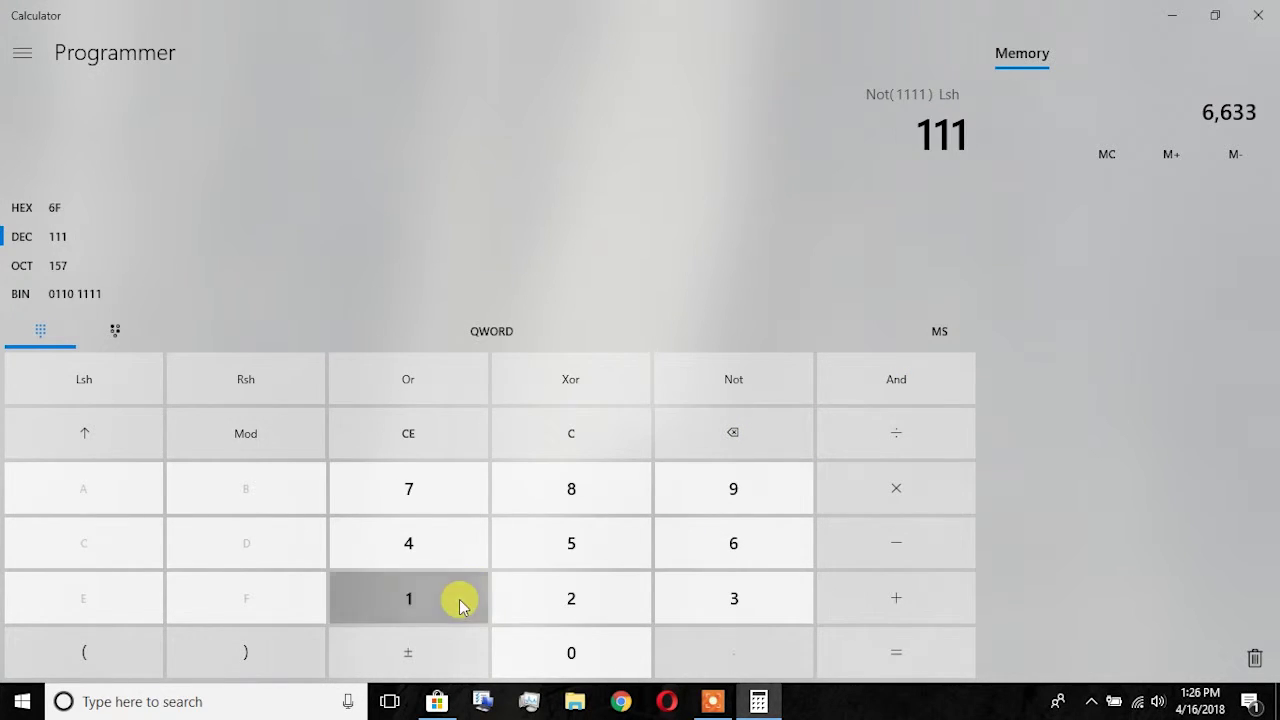
click(458, 600)
click(940, 334)
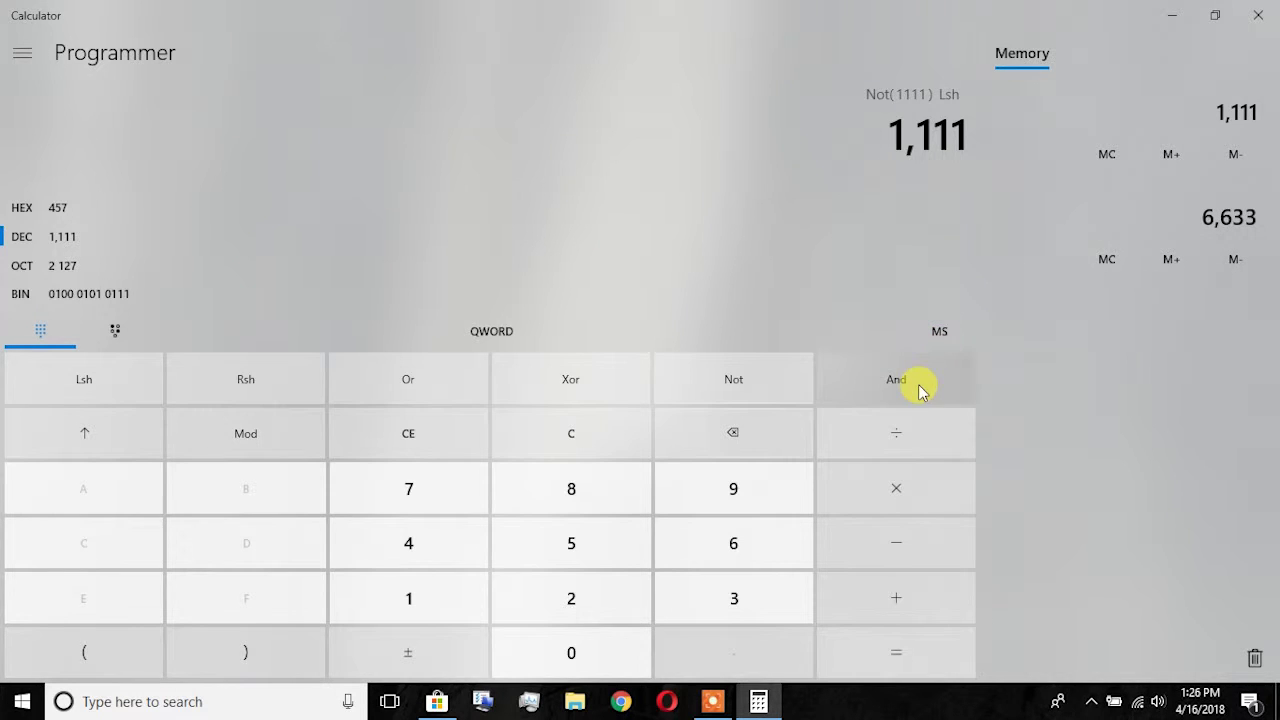
click(906, 395)
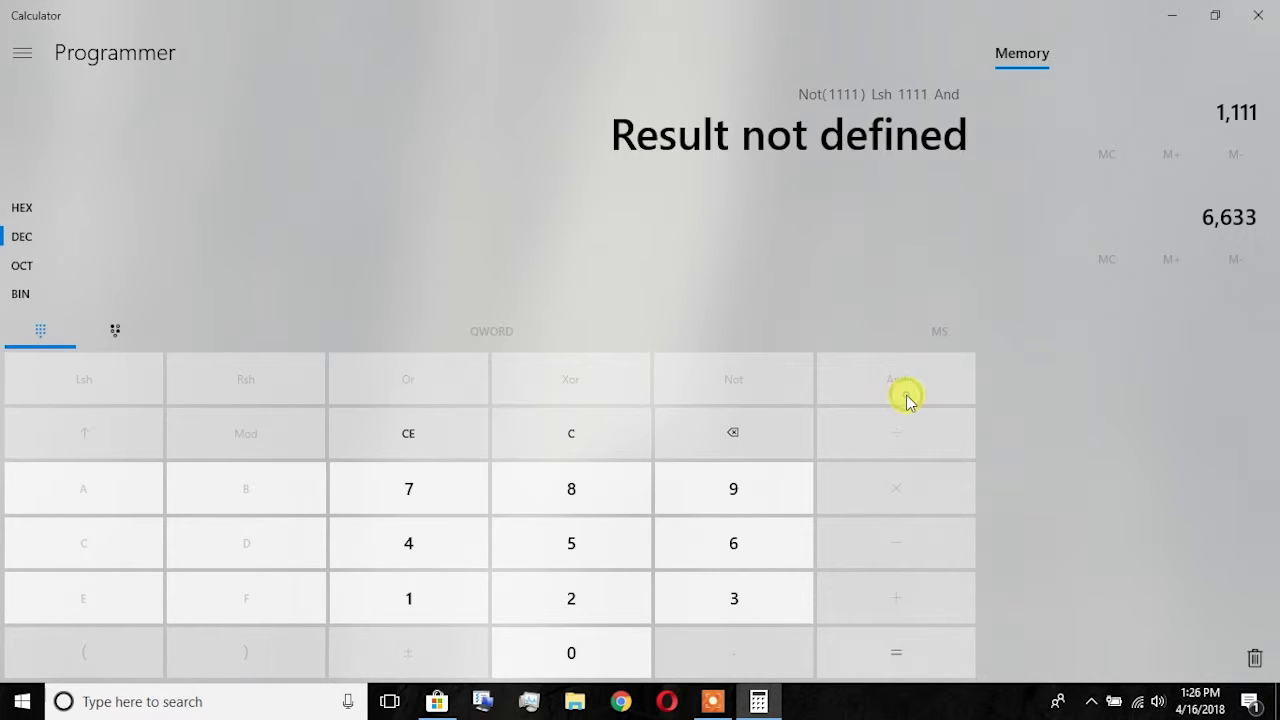
Calculate 1111 And 0 in decimal
click(372, 596)
click(372, 596)
click(372, 596)
click(372, 596)
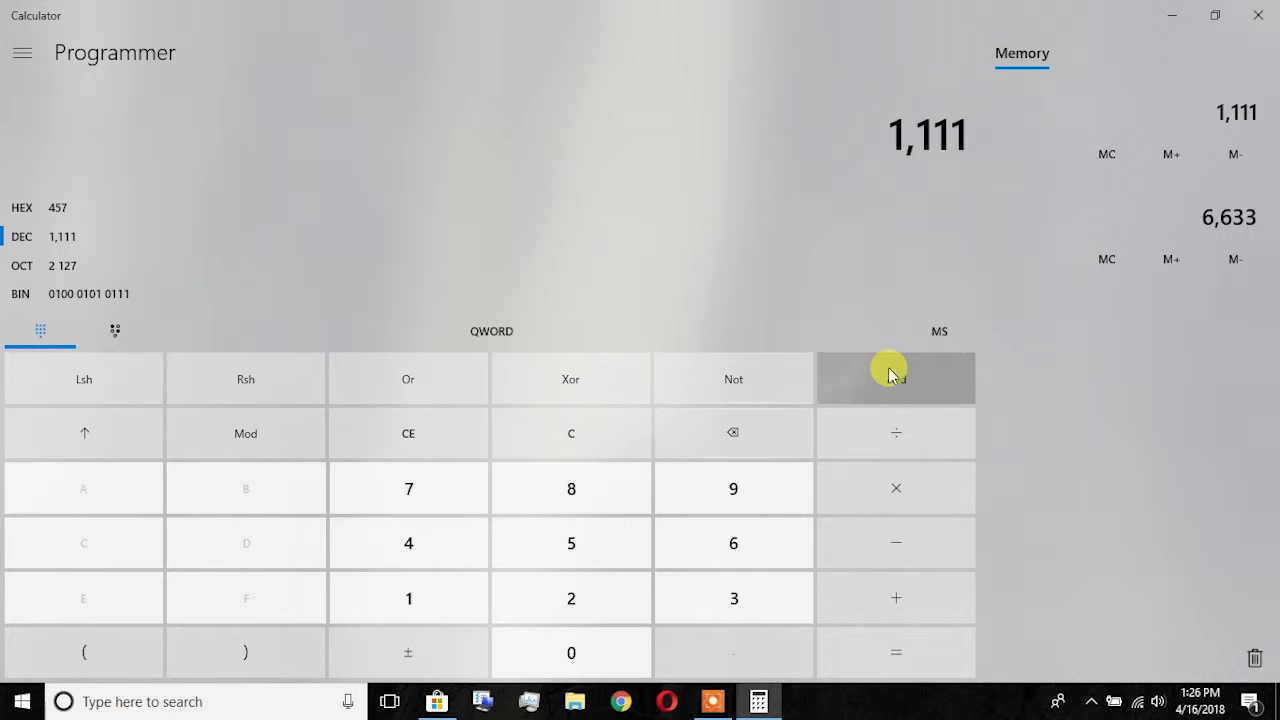
click(889, 369)
click(585, 650)
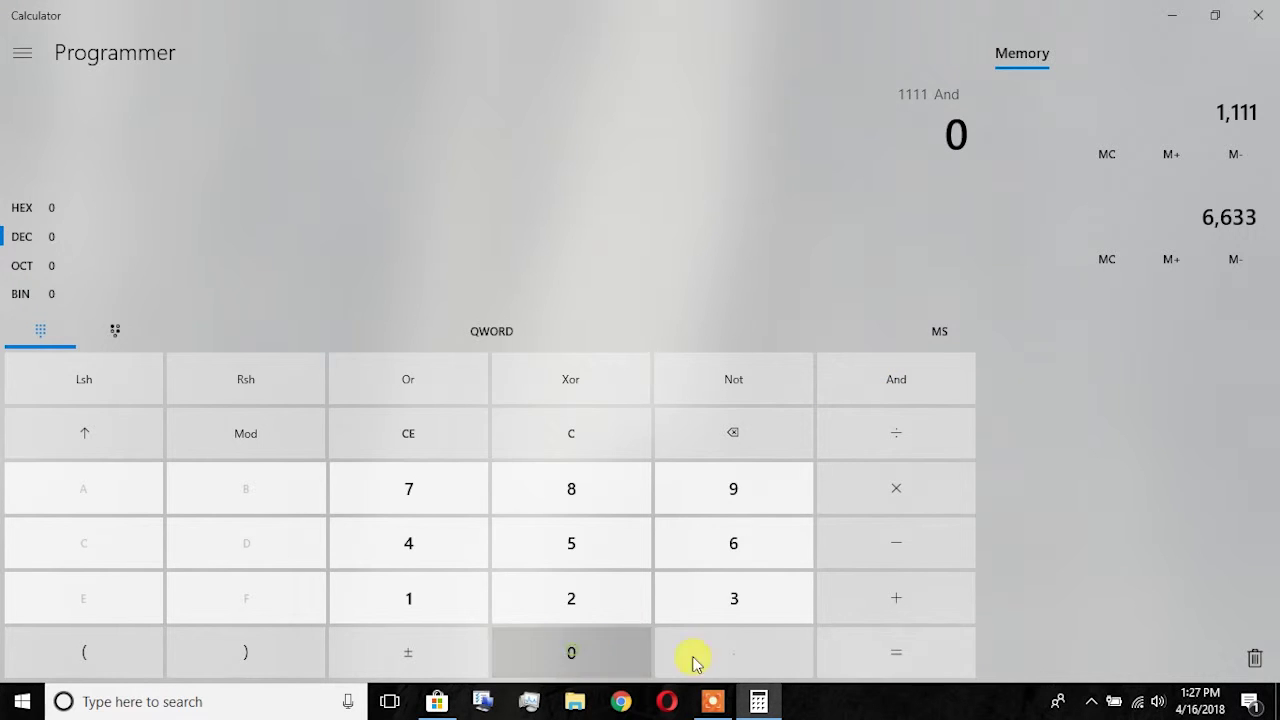
click(891, 665)
Change the number base through hexadecimal and octal to binary
click(35, 207)
click(43, 265)
click(40, 293)
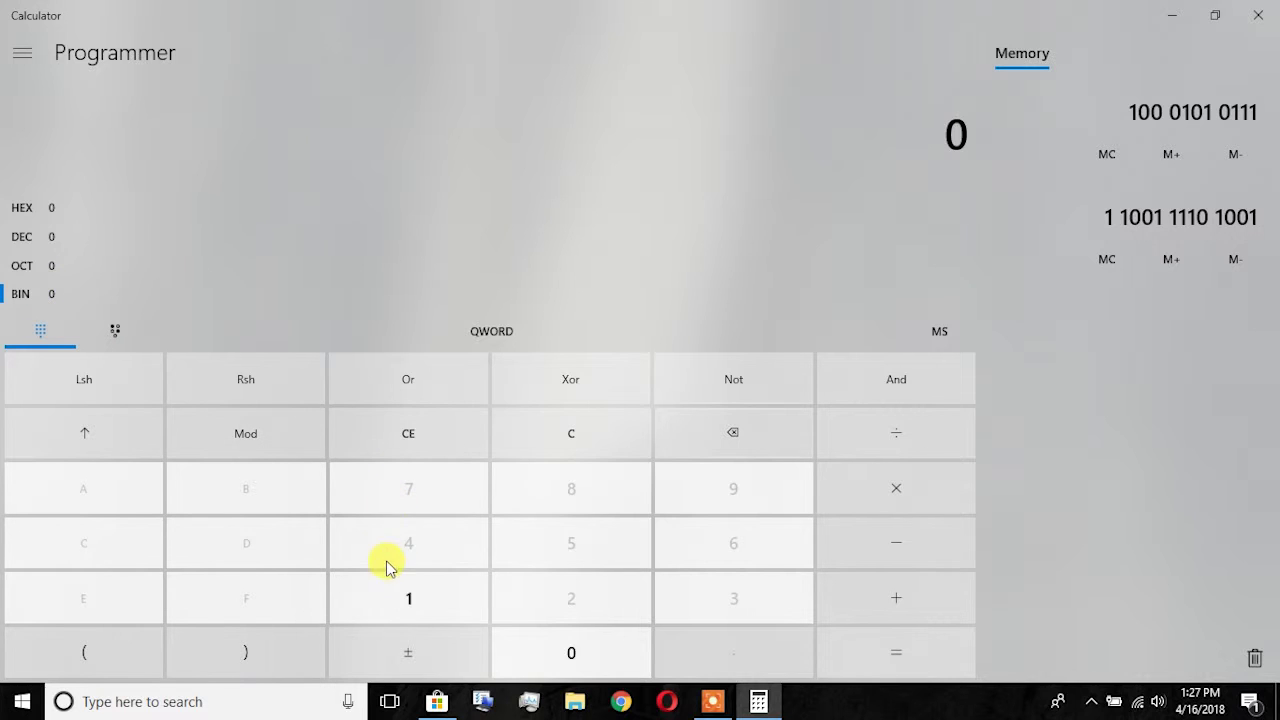
Enter the binary operation 1111 And 10 and negate the second operand
click(402, 598)
click(402, 598)
click(402, 598)
click(402, 598)
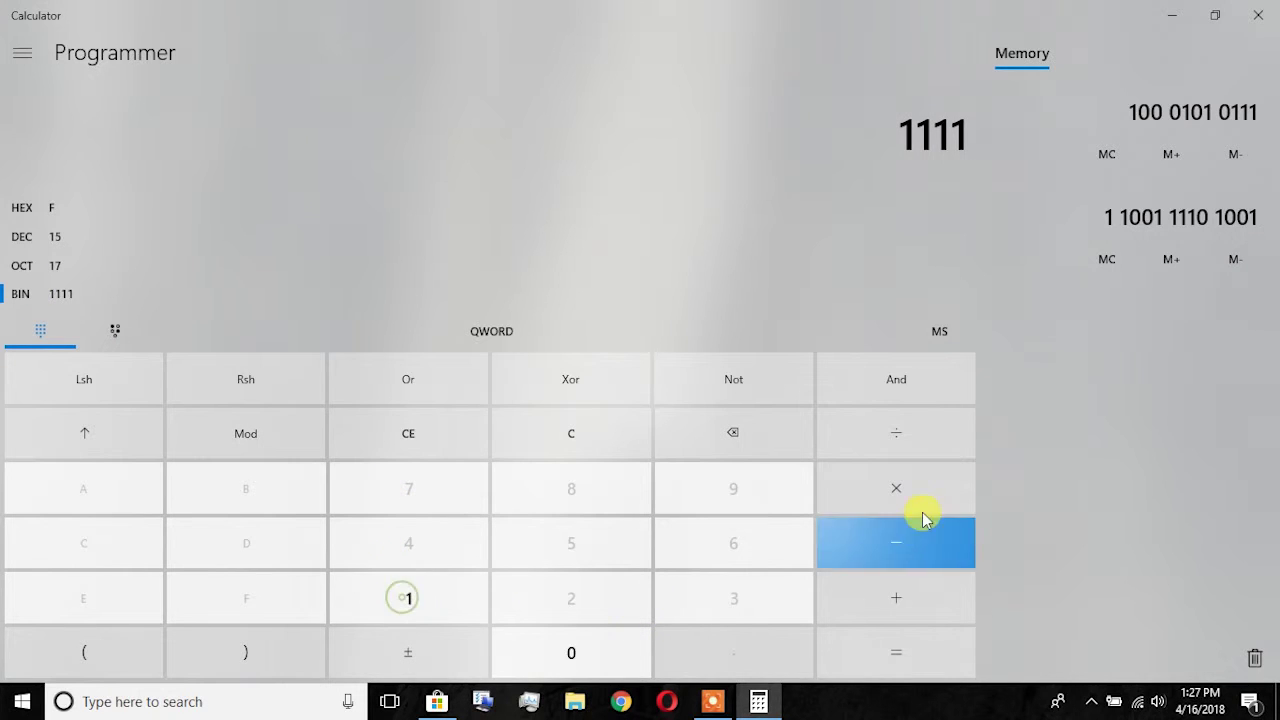
click(912, 393)
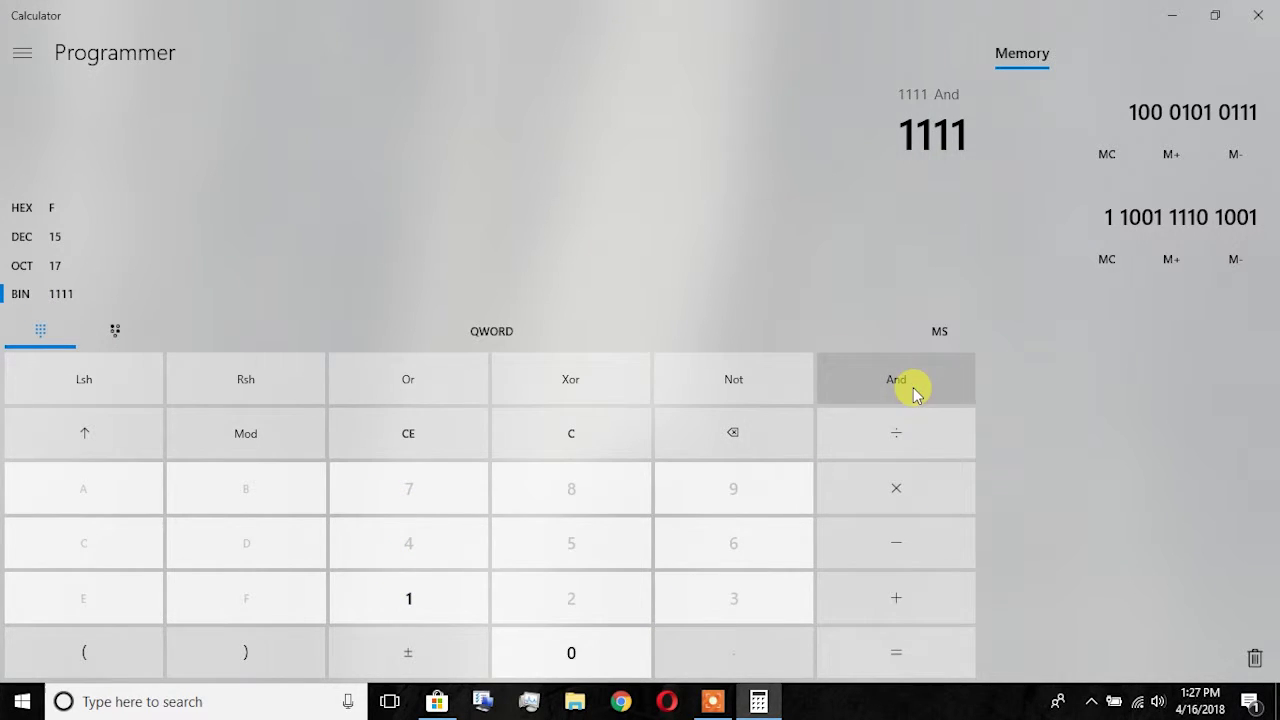
click(570, 657)
click(443, 614)
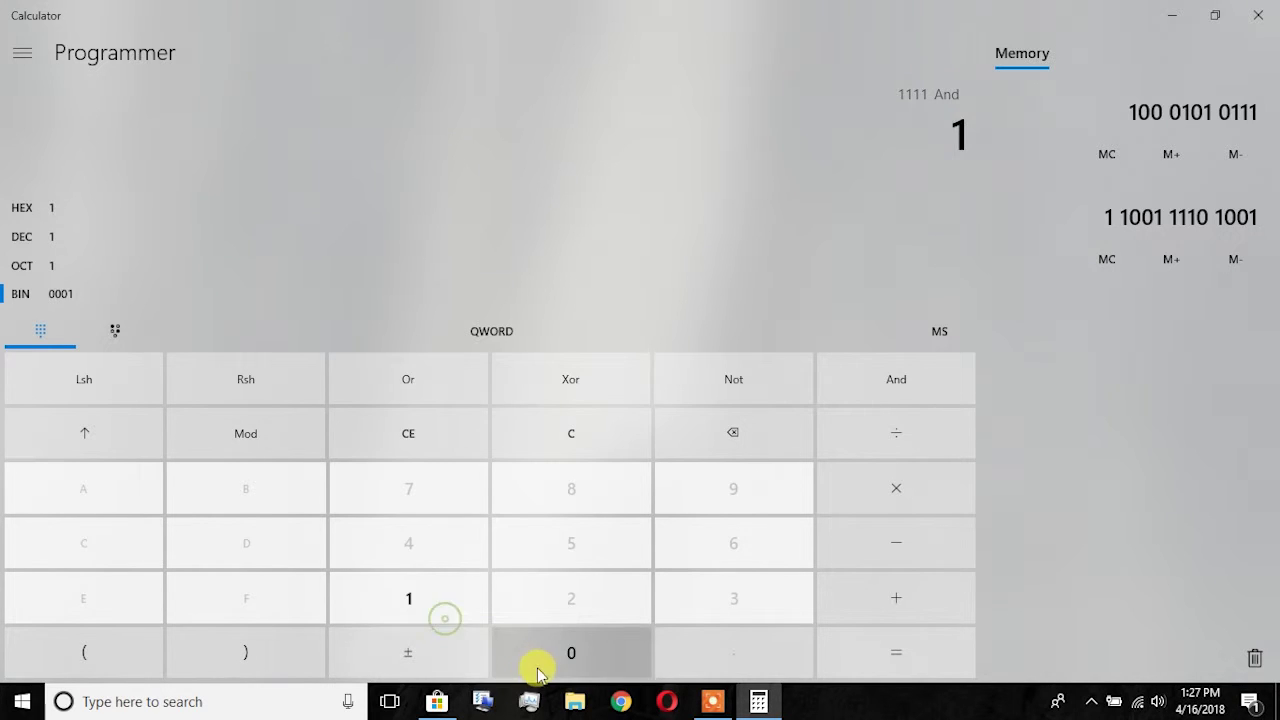
click(537, 666)
click(432, 634)
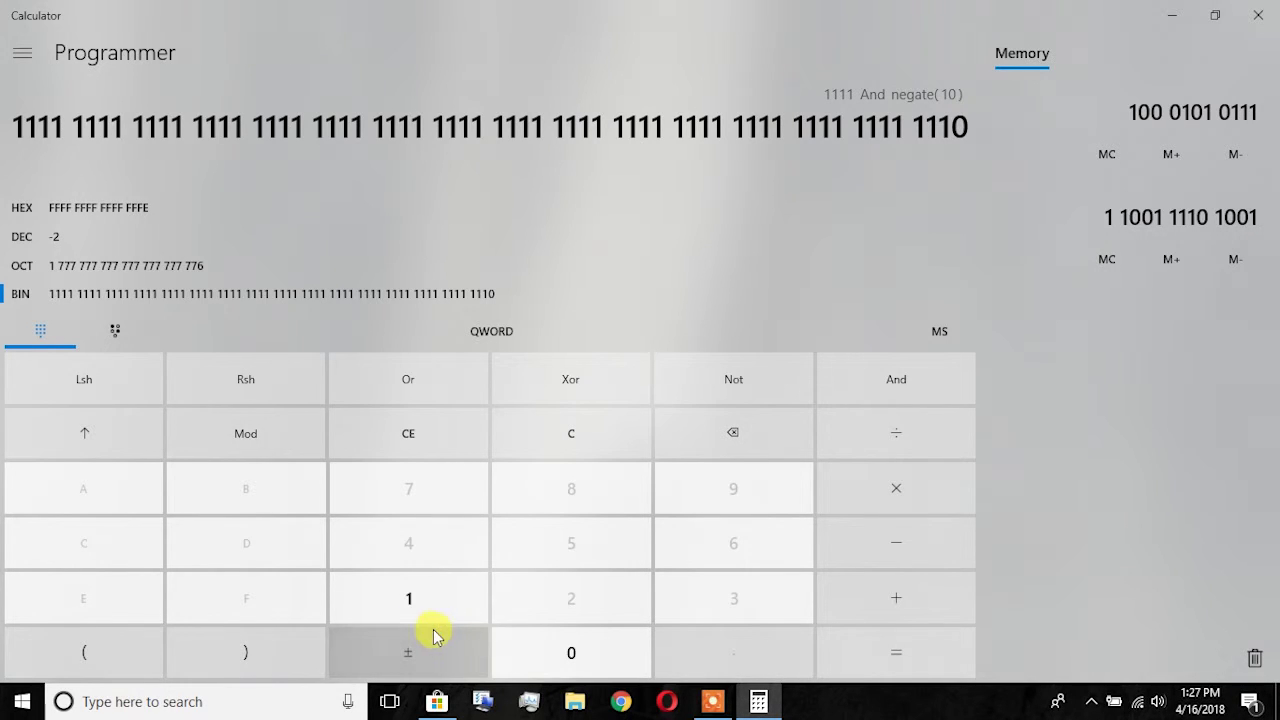
Switch the calculator to Date Calculation, followed by the Currency converter
click(22, 53)
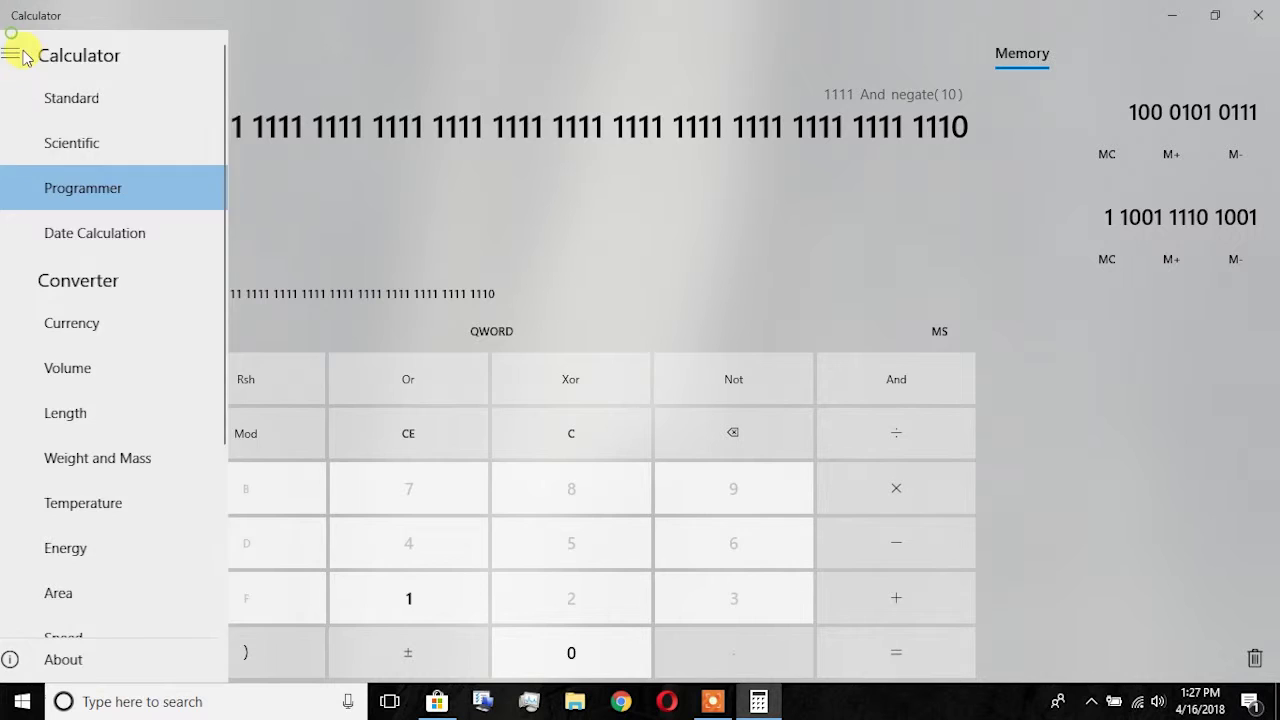
click(134, 238)
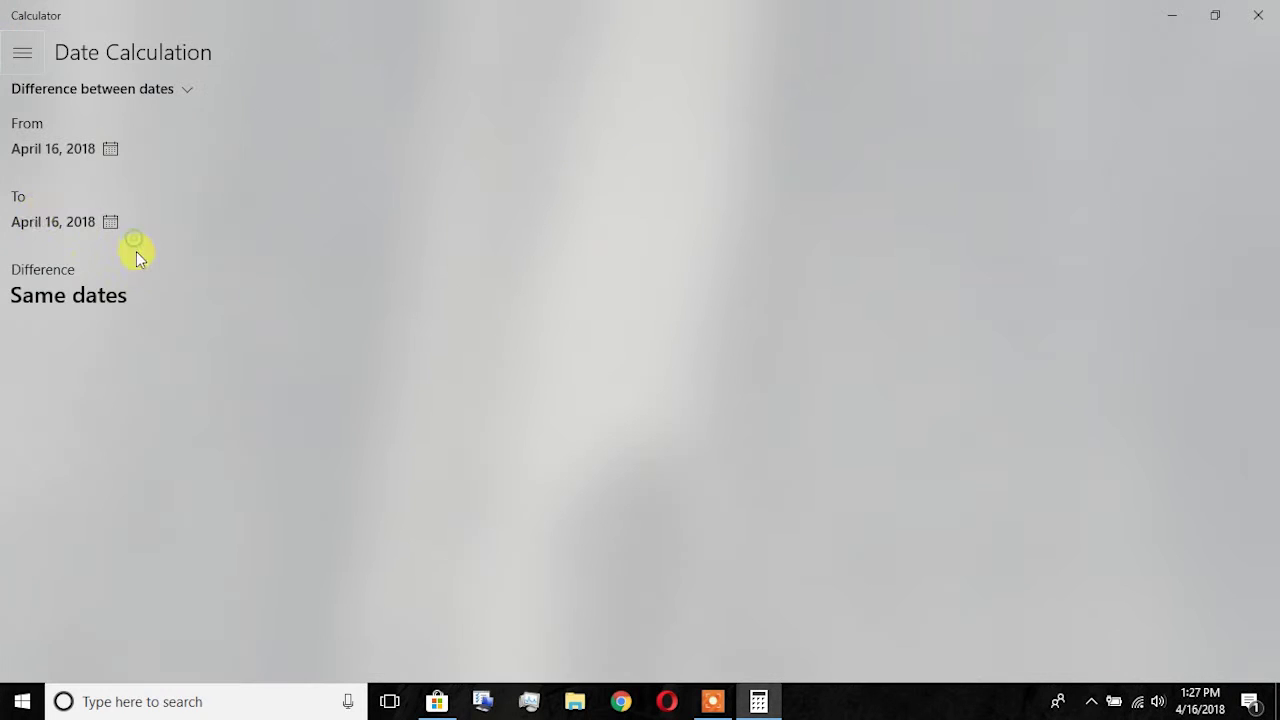
click(22, 53)
click(120, 316)
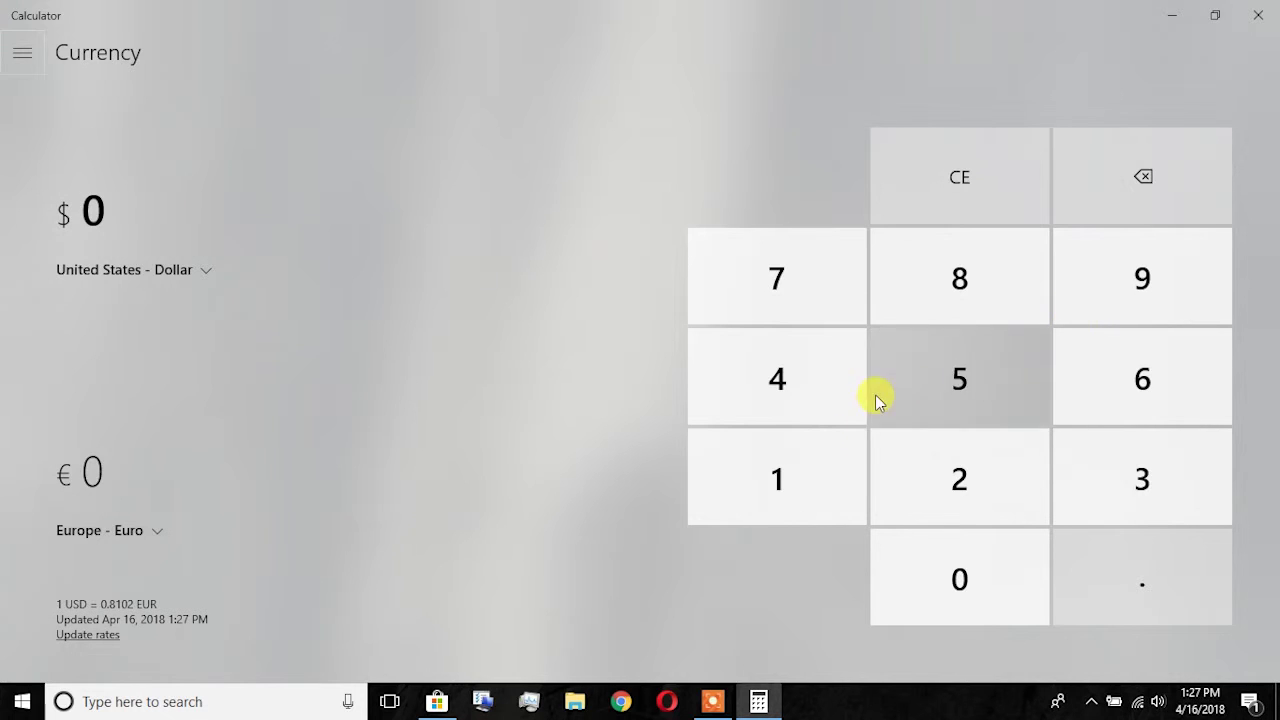
Convert 700 United States dollars to the Hong Kong SAR dollar
click(801, 318)
double_click(956, 558)
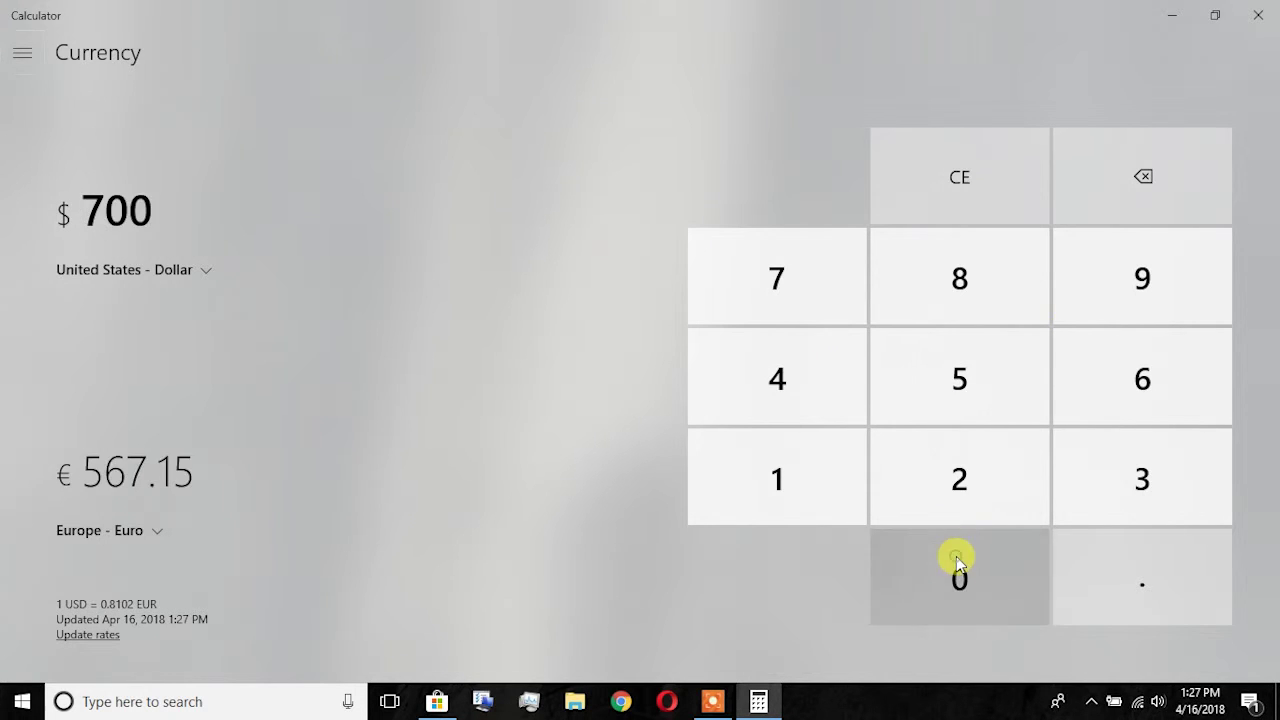
click(1164, 182)
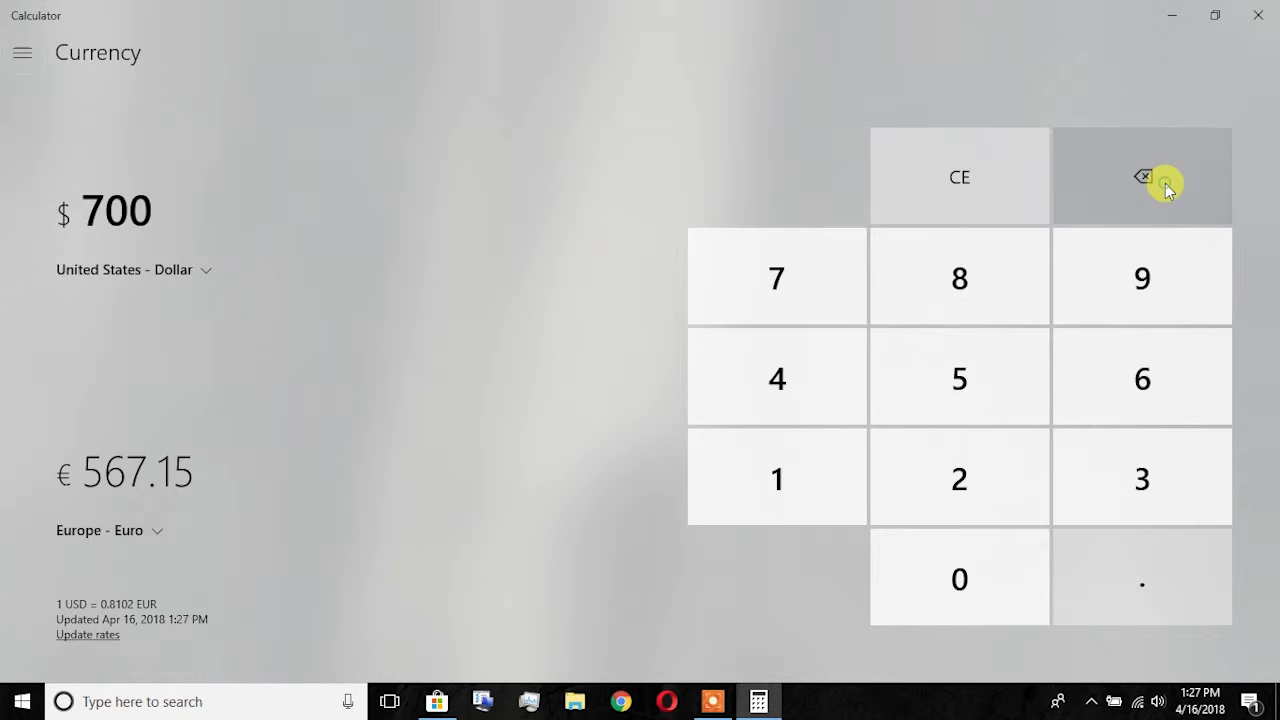
click(62, 524)
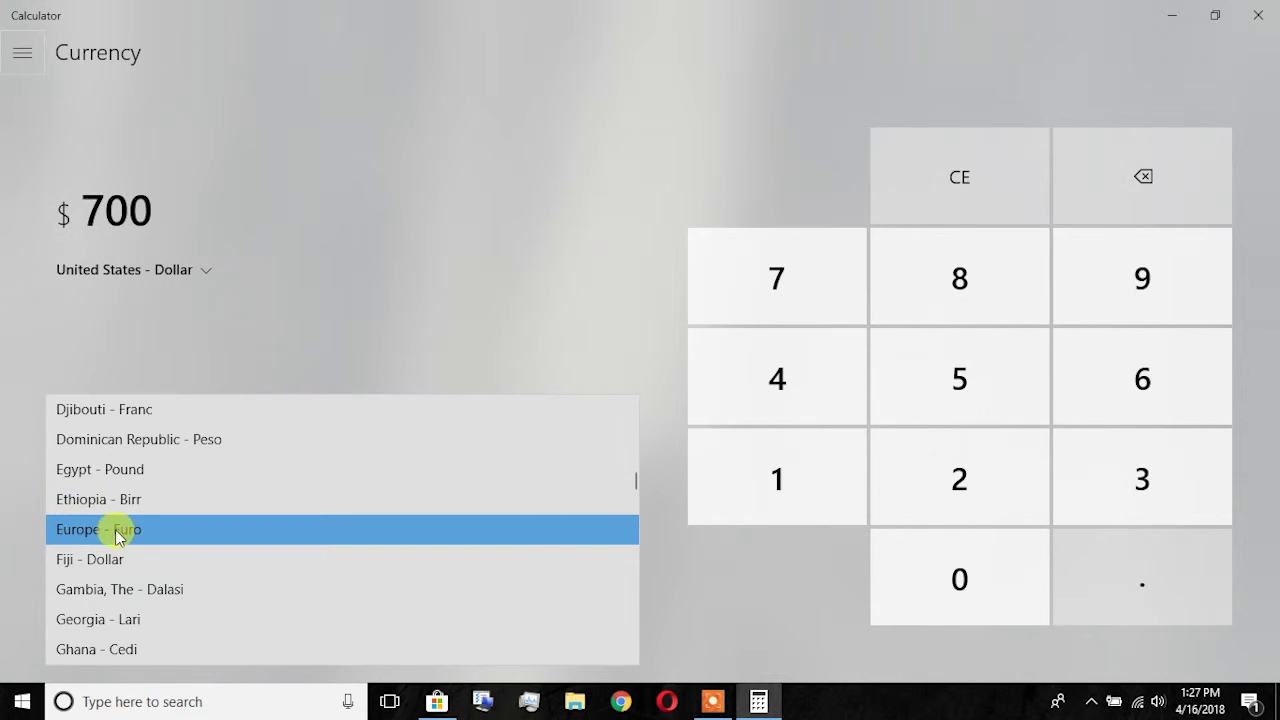
scroll(193, 526, down, 5)
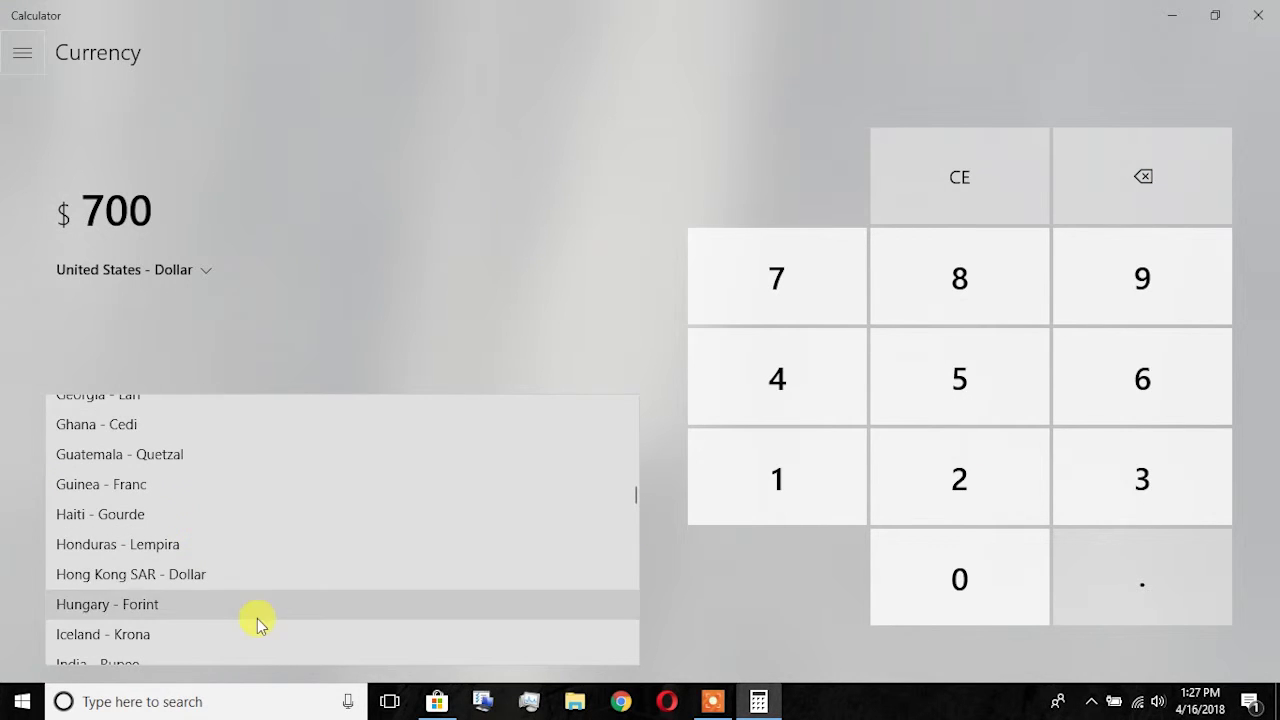
click(275, 574)
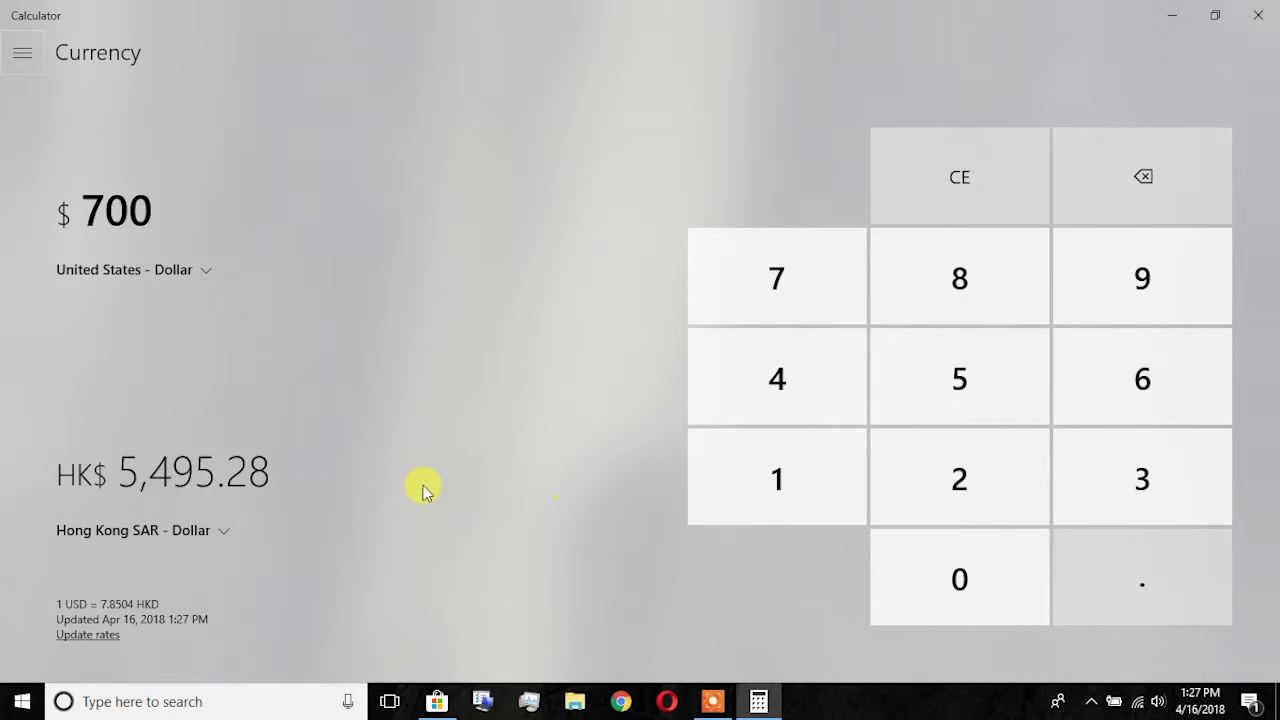
Change the target currency of the conversion to India - Rupee
click(207, 545)
scroll(234, 509, down, 3)
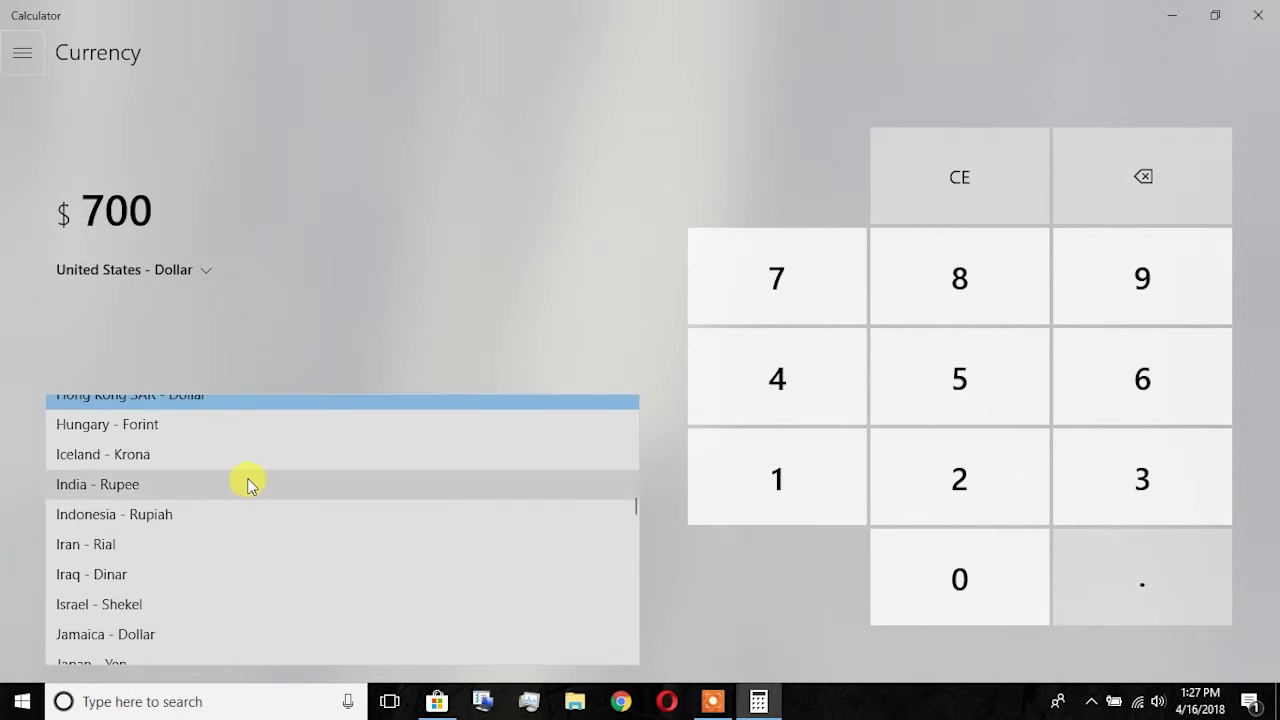
click(249, 486)
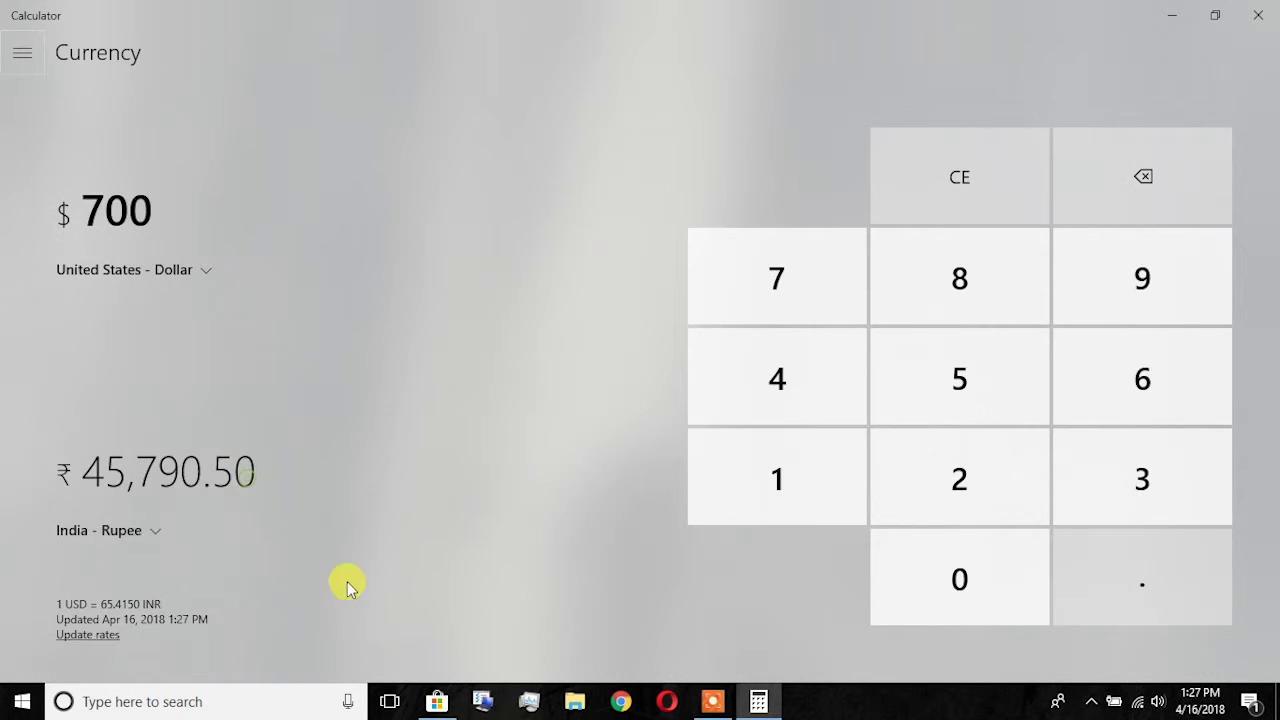
Convert 52 milliliters to US fluid ounces in the Volume converter
click(30, 58)
click(129, 365)
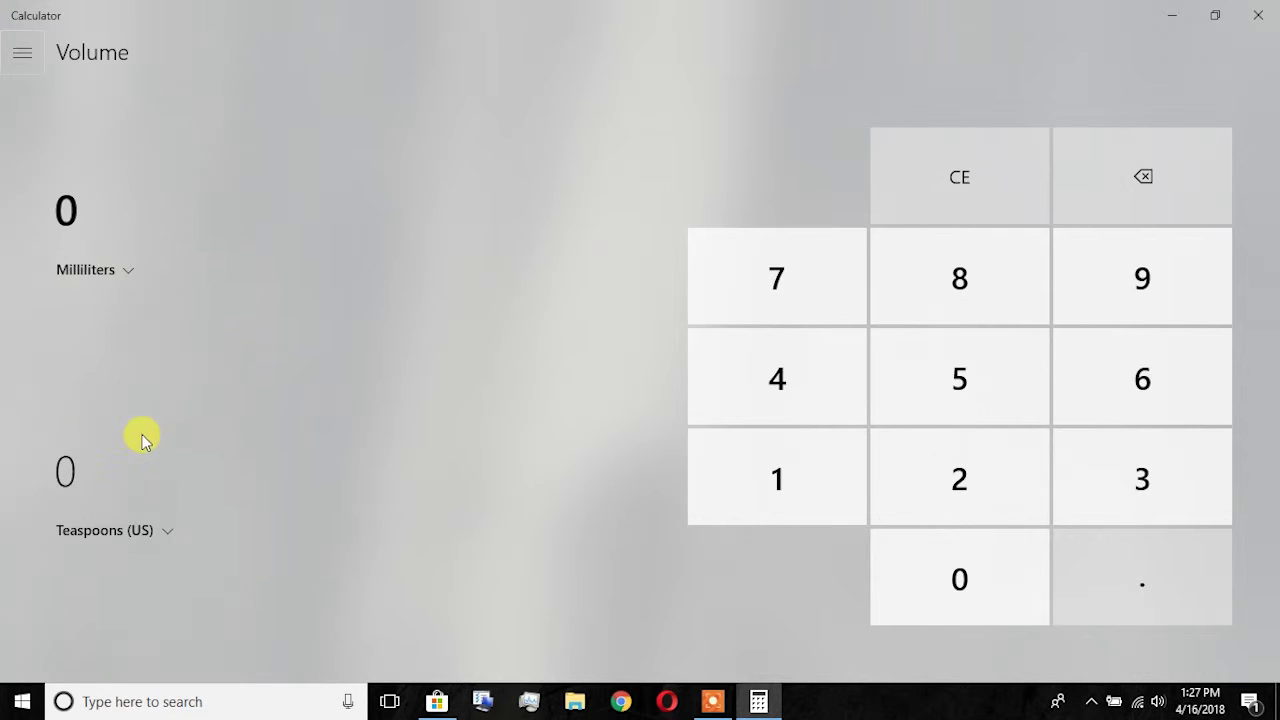
click(877, 403)
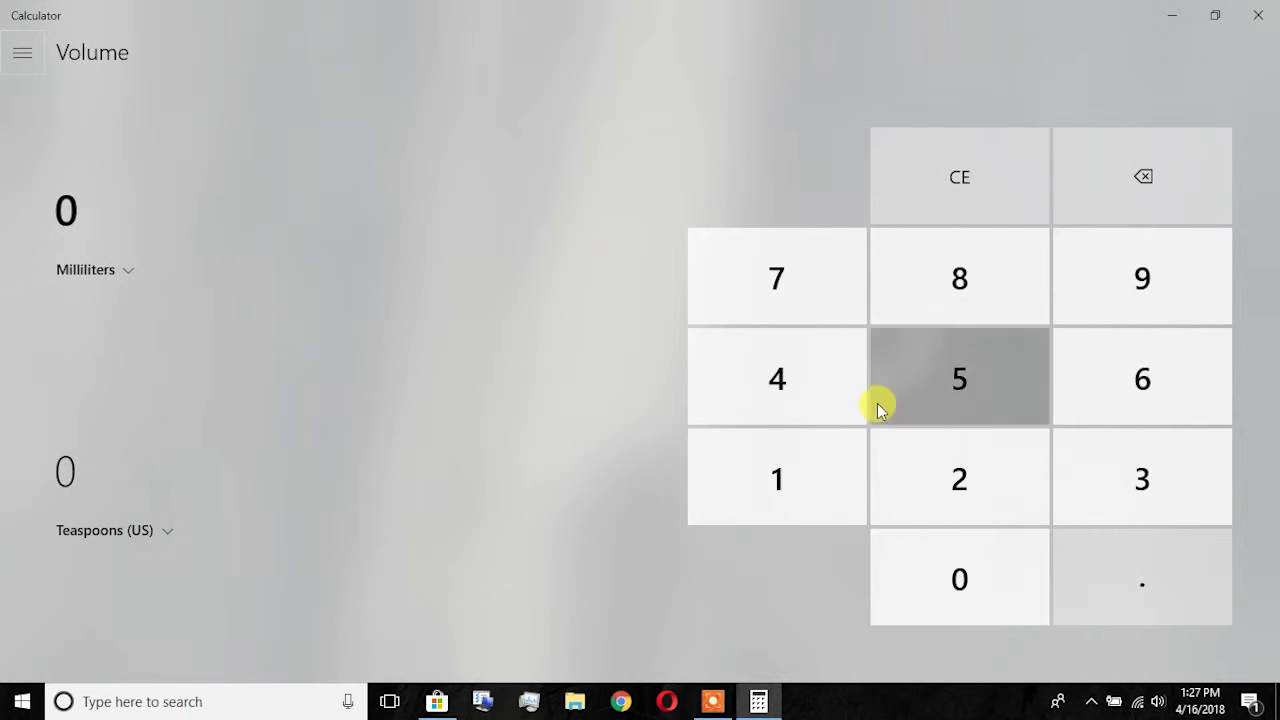
click(957, 463)
click(56, 540)
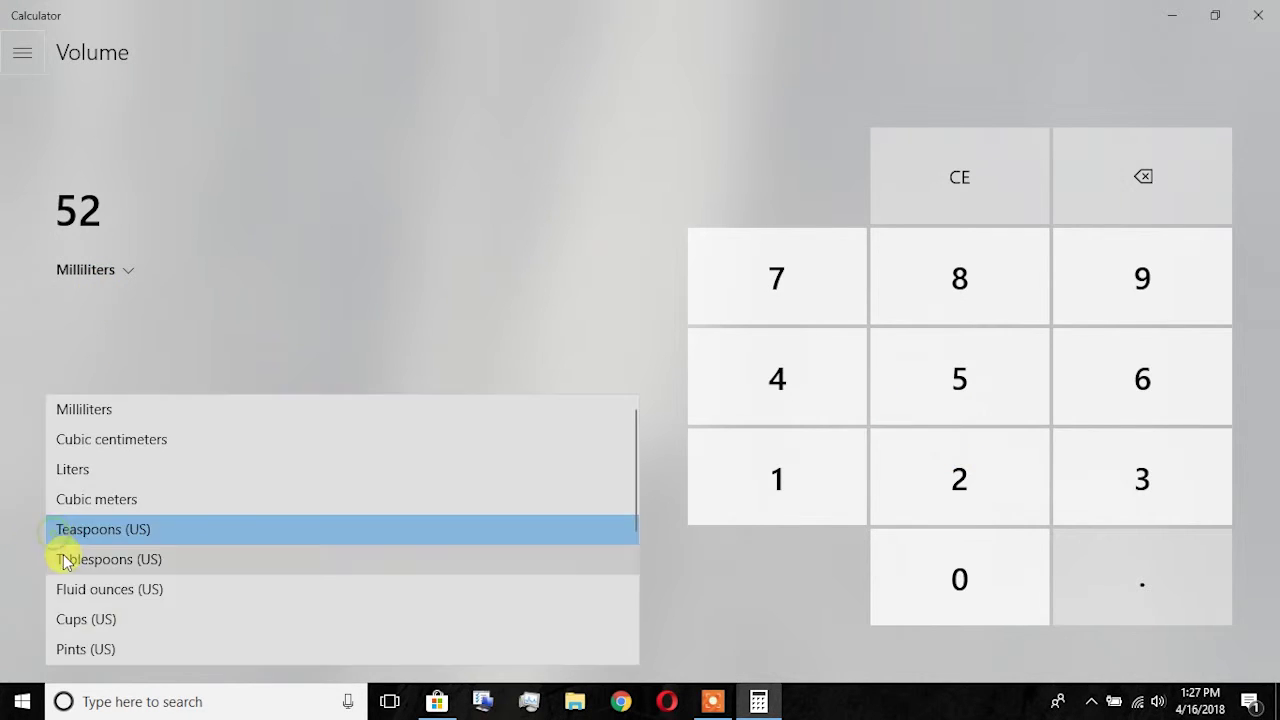
click(88, 585)
Switch to the Length converter, followed by the Time converter
click(22, 52)
scroll(94, 340, down, 3)
click(117, 141)
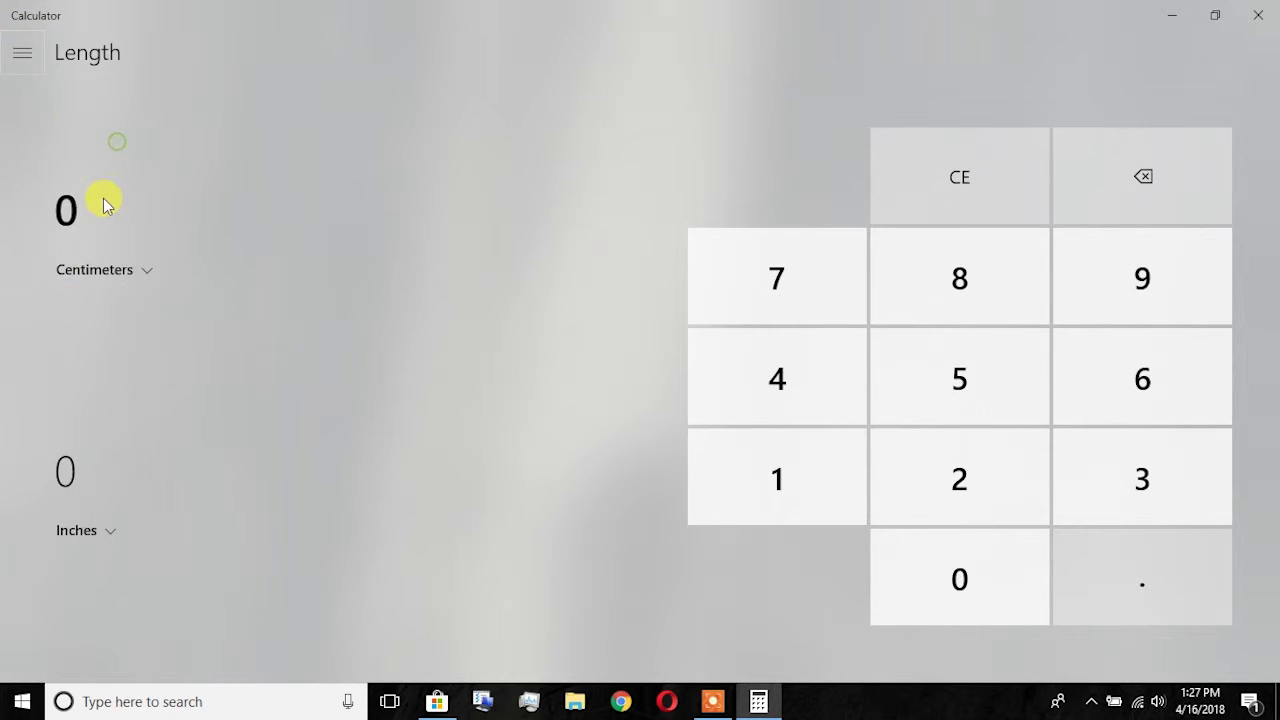
click(20, 55)
click(100, 413)
Convert 69 degrees to radians in the Angle converter
click(22, 55)
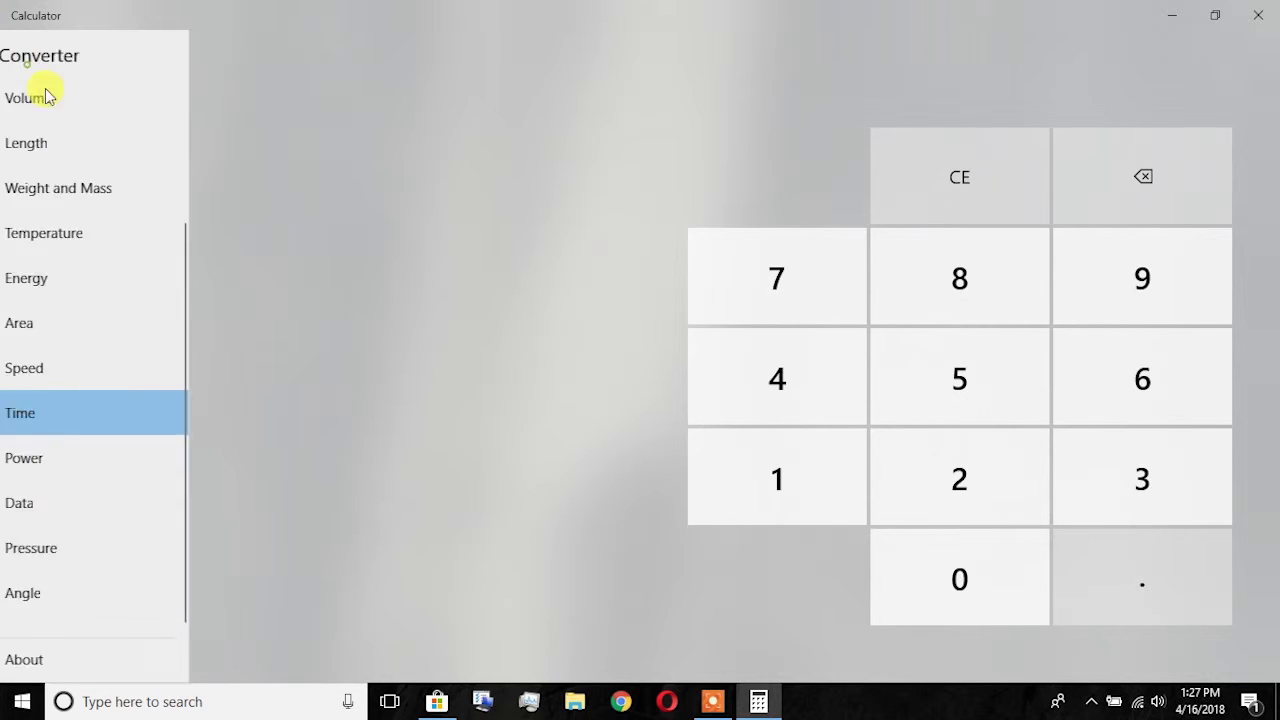
click(140, 592)
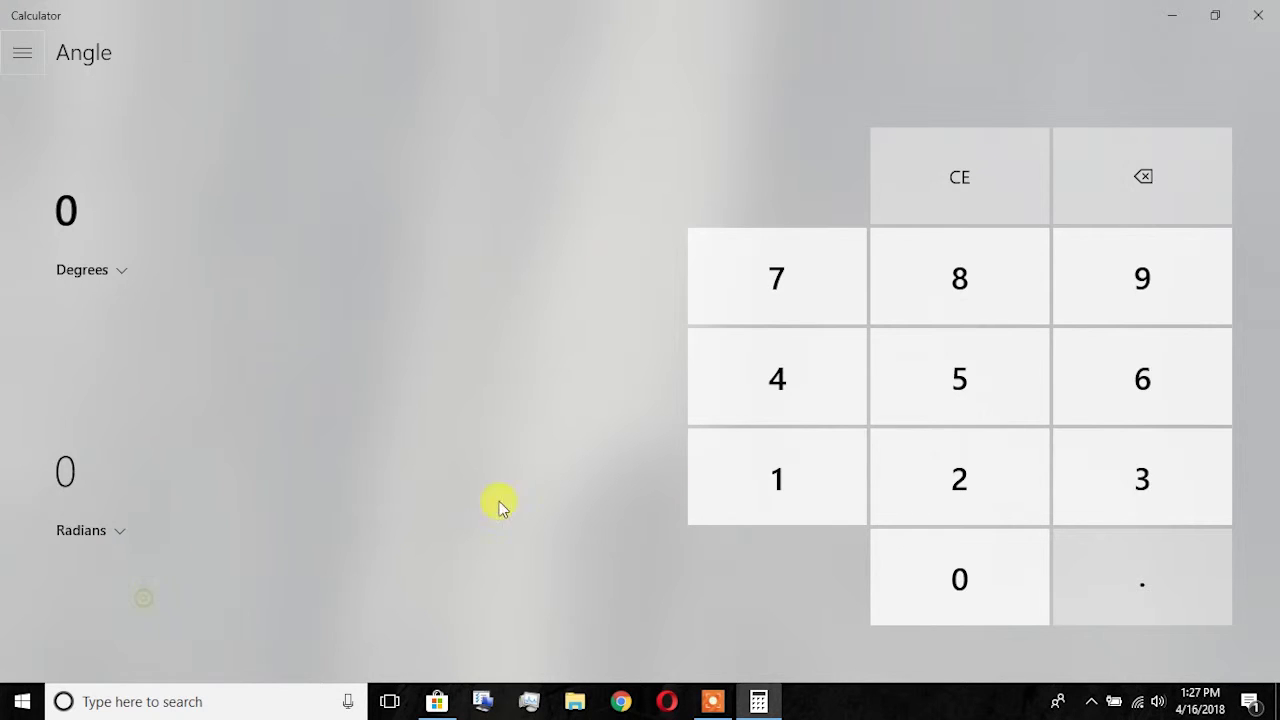
click(1150, 340)
click(1138, 304)
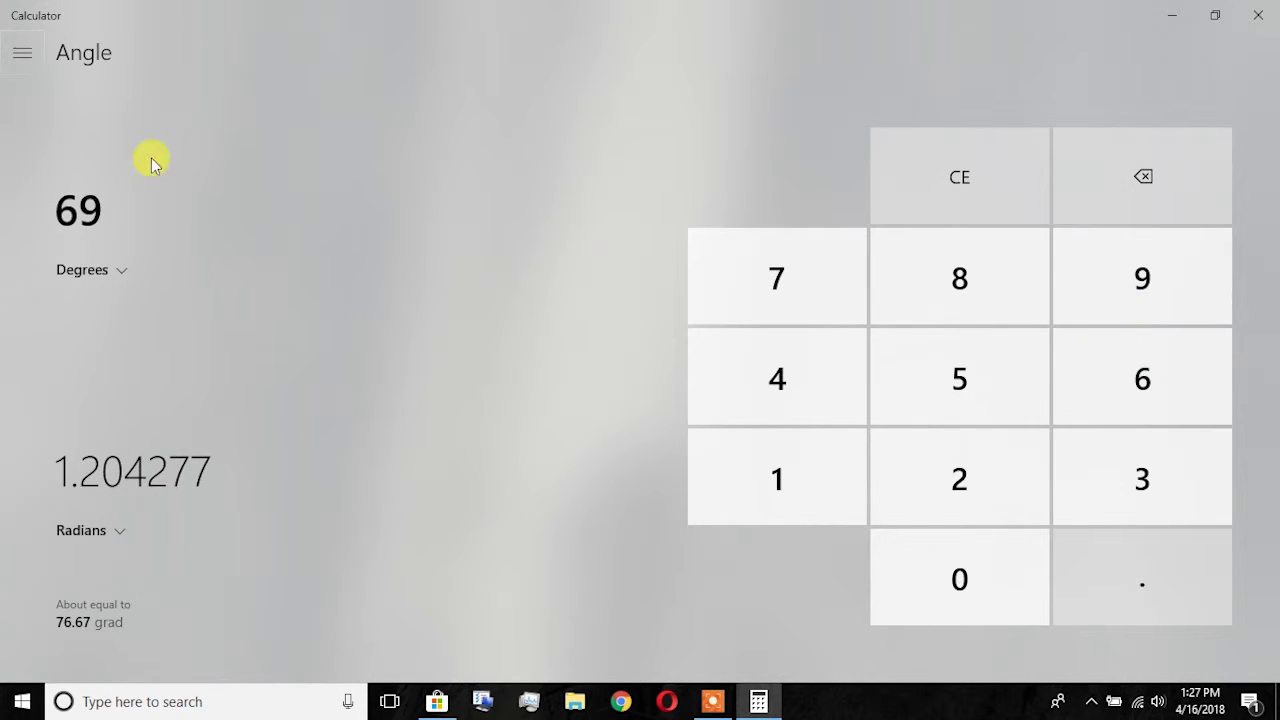
Close Calculator and open Groove Music from the Start menu
click(22, 51)
scroll(166, 423, up, 3)
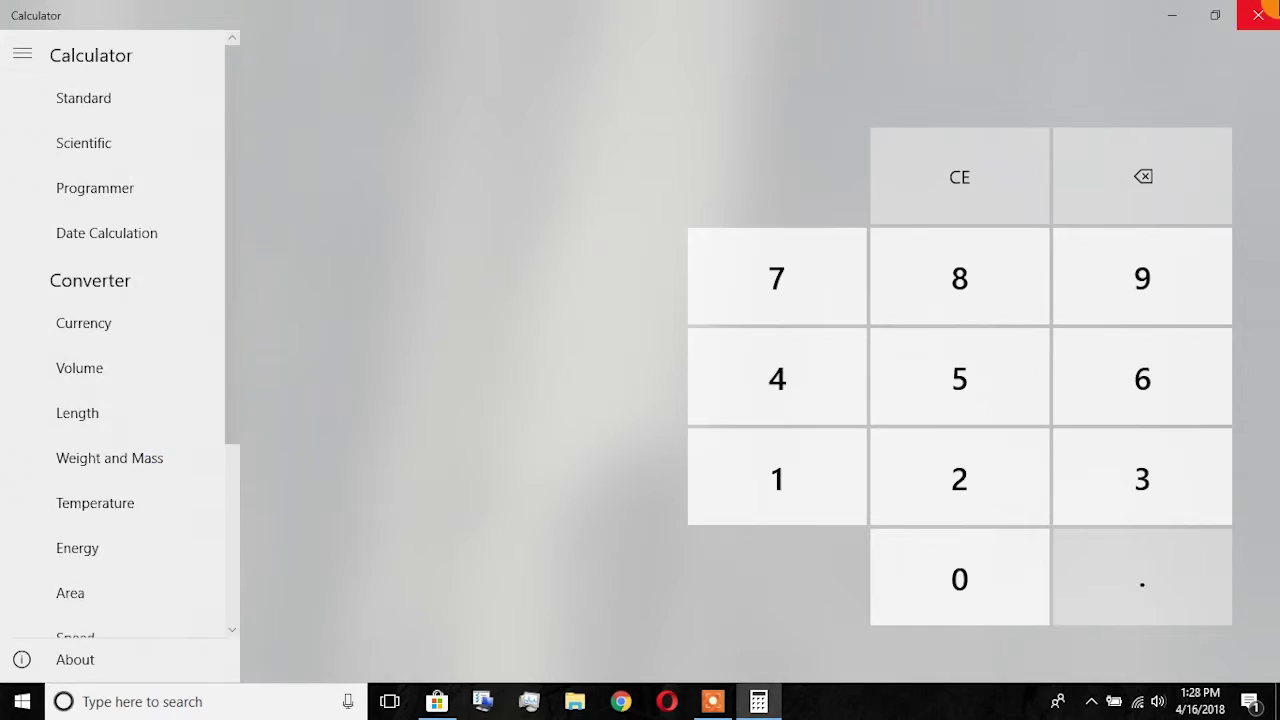
click(1266, 12)
key(super)
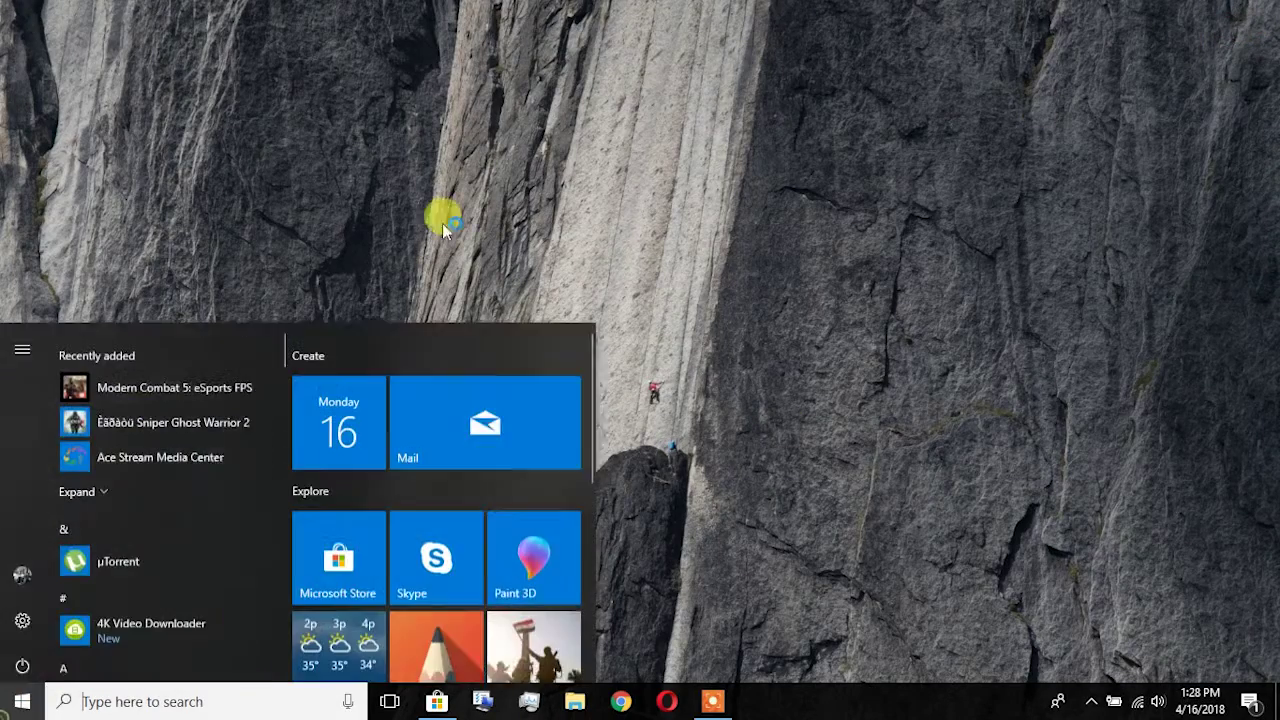
scroll(587, 420, down, 5)
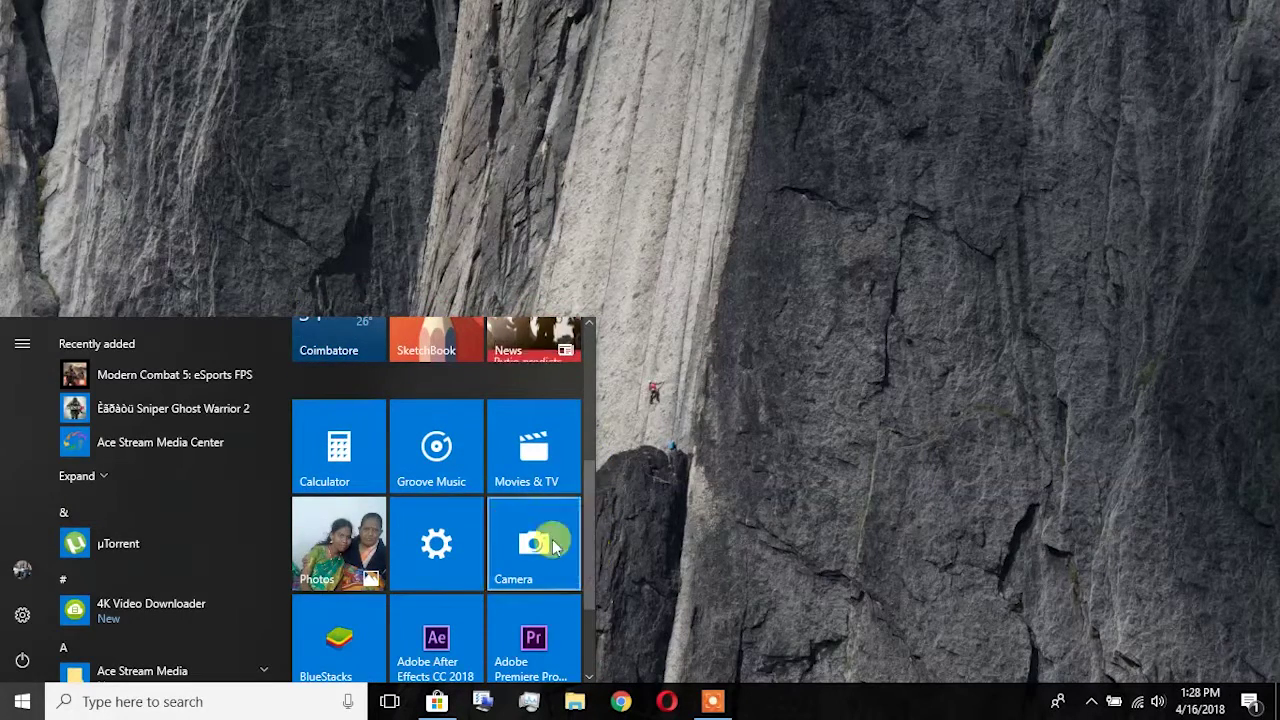
click(434, 452)
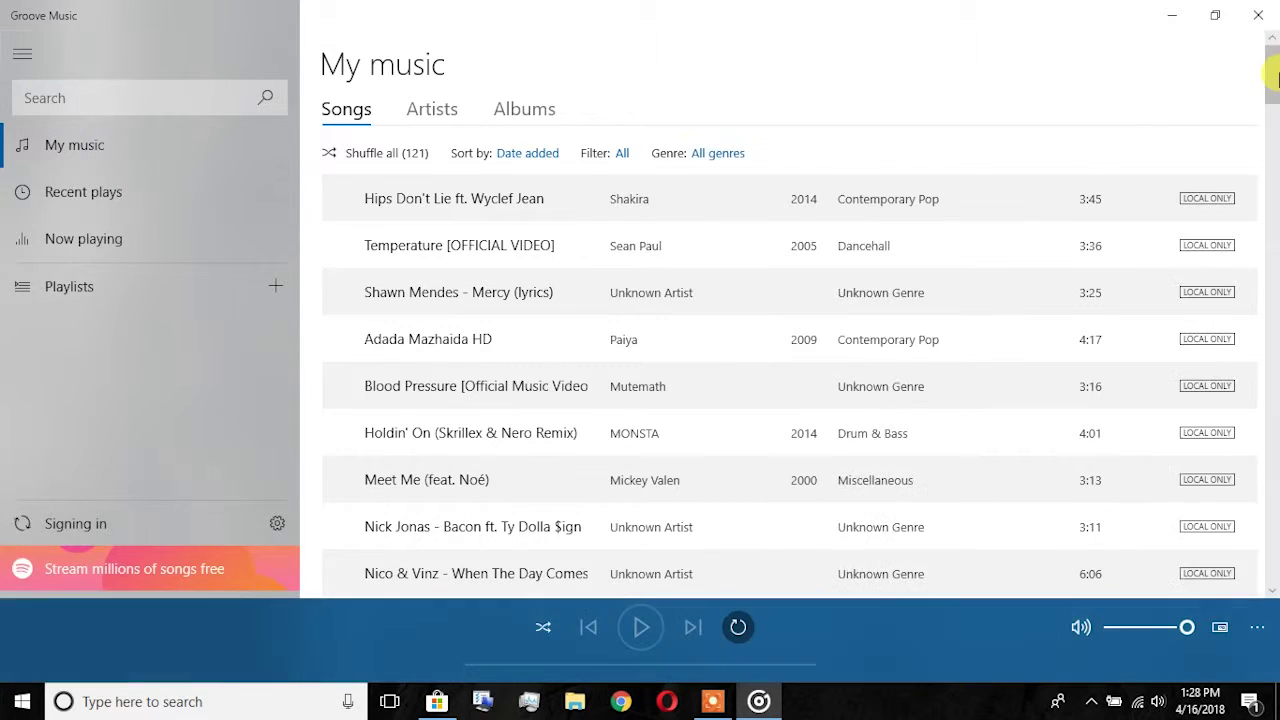
Look through the full Songs list and the Artists list in My music
scroll(1272, 100, down, 20)
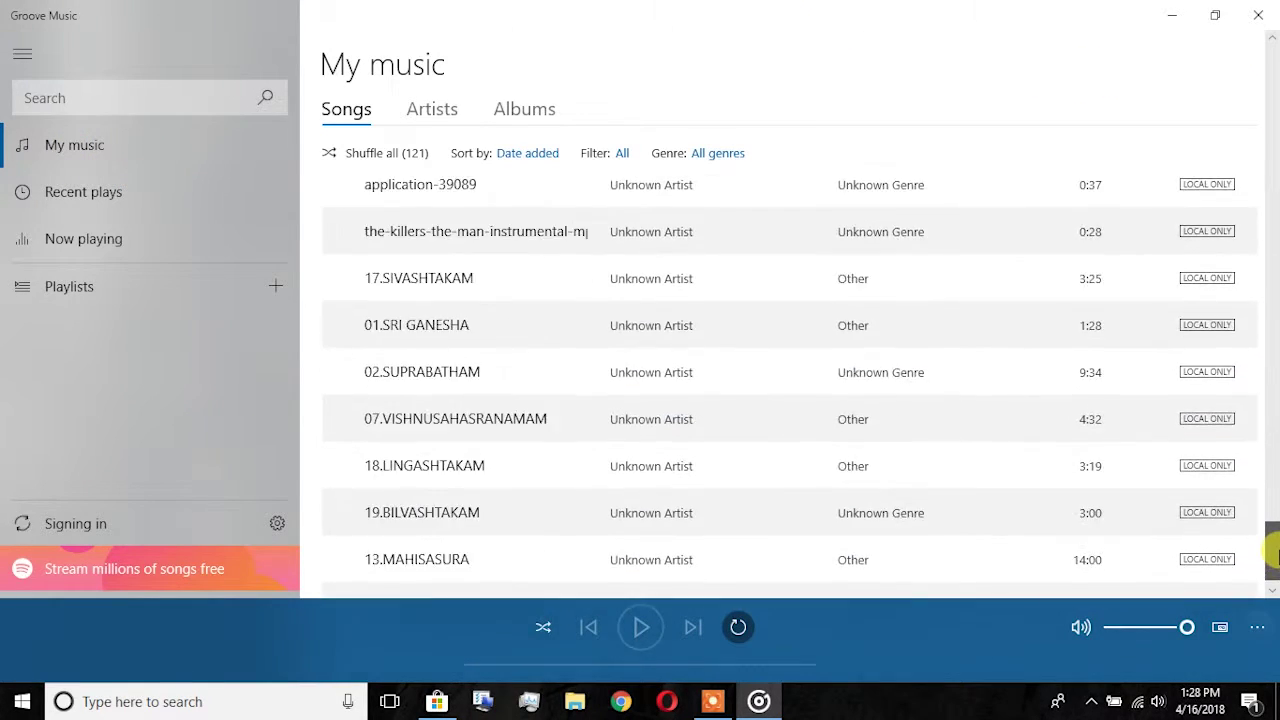
drag(1277, 290, 1248, 8)
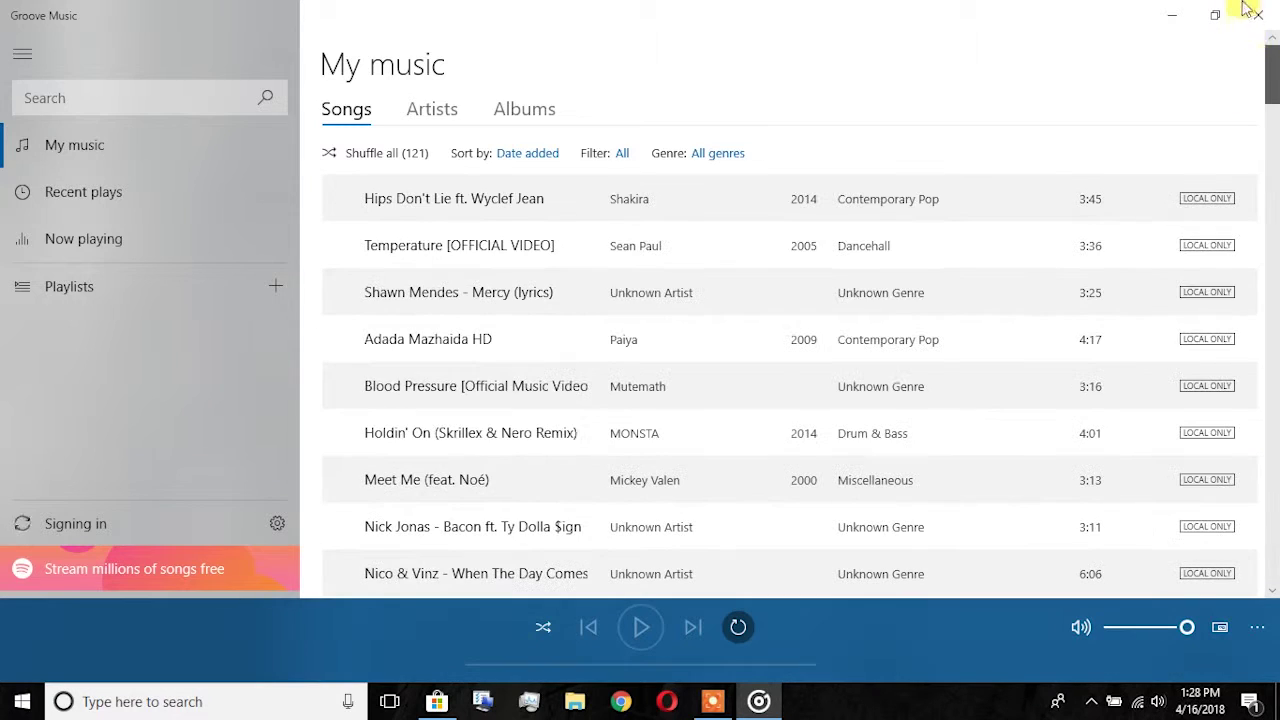
click(432, 112)
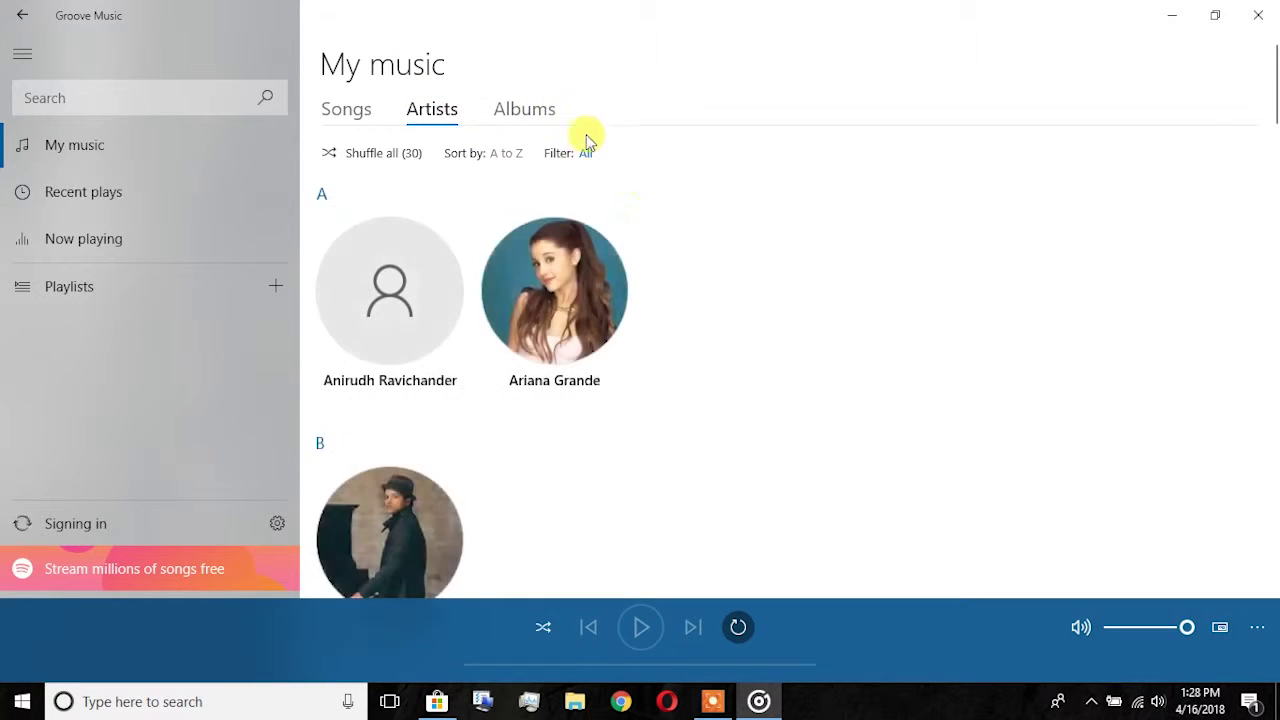
scroll(770, 232, down, 10)
scroll(865, 237, down, 3)
scroll(863, 237, up, 3)
View the Michael Jackson artist's album and return to the artist page
mouse_move(457, 408)
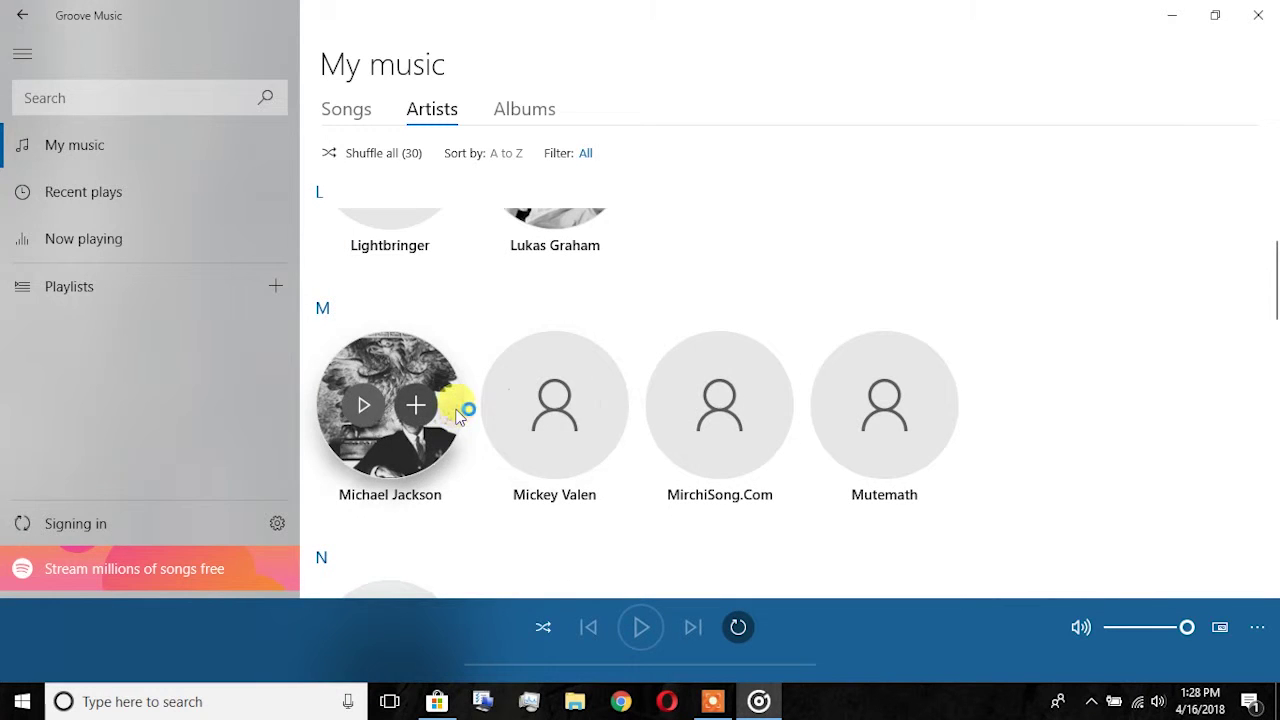
click(417, 487)
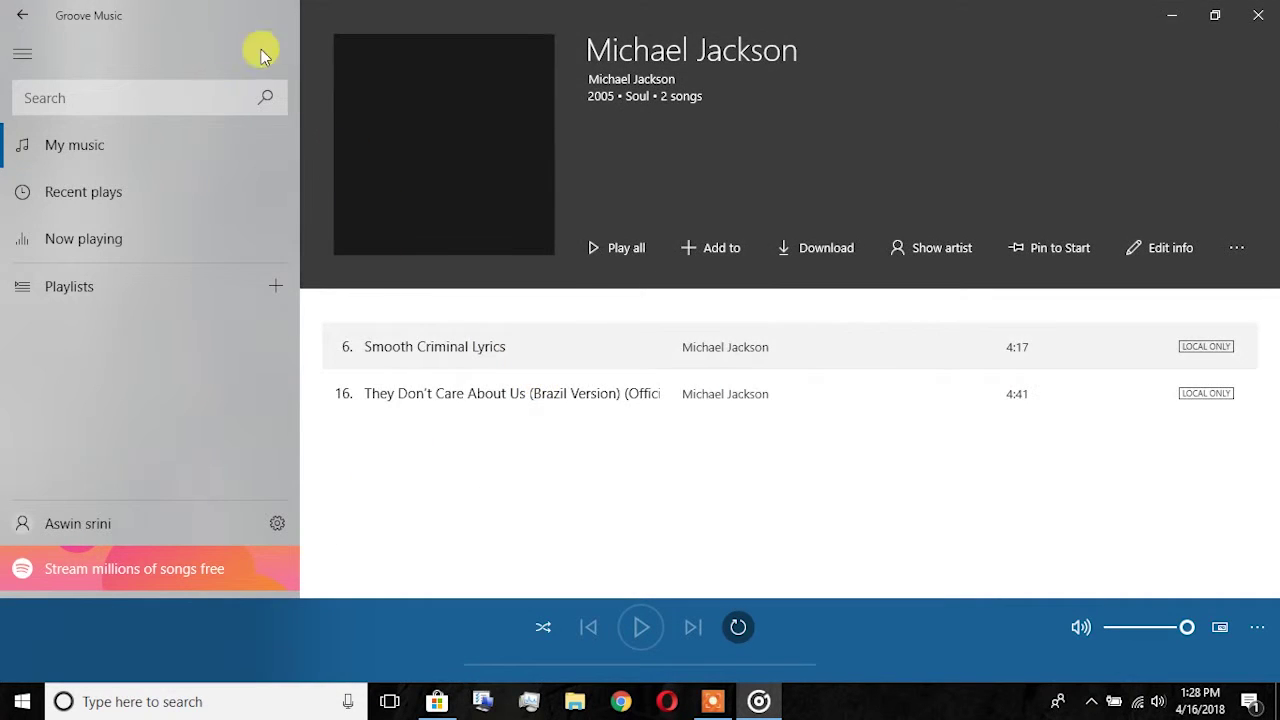
click(24, 17)
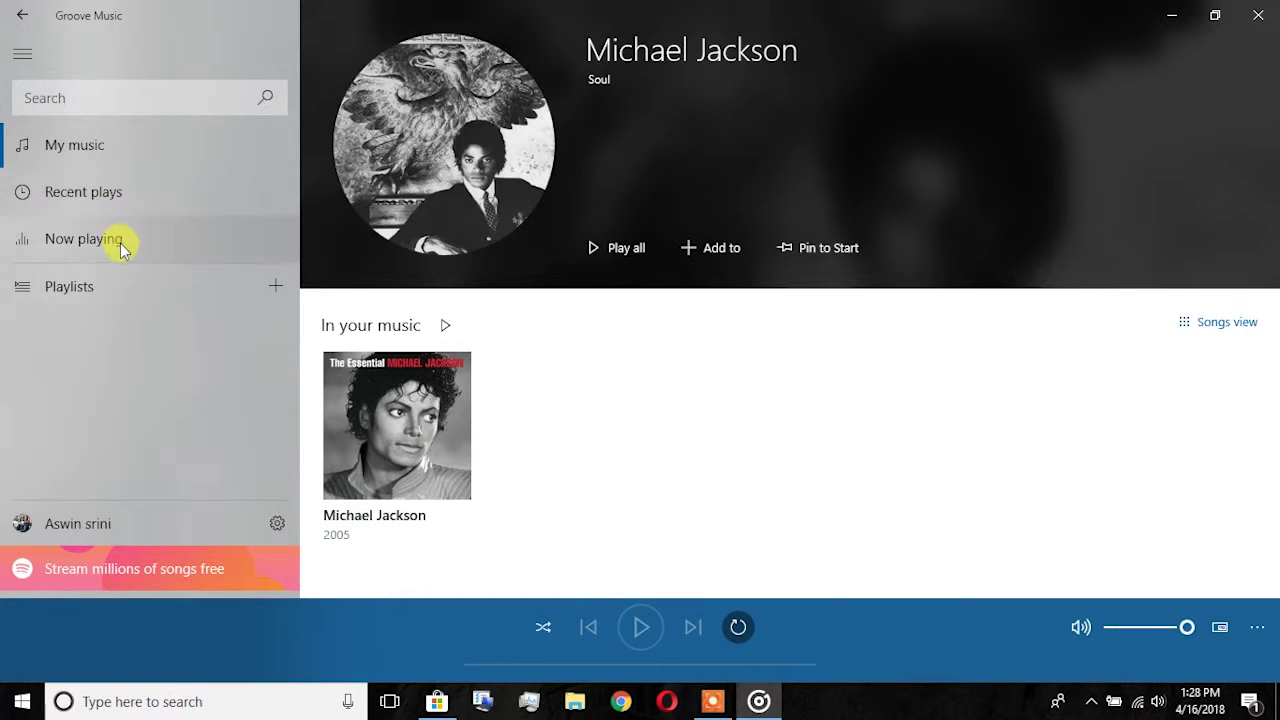
Show the Albums view of My music and open the mp3 album by Ariana Grande at its end
click(104, 162)
click(523, 109)
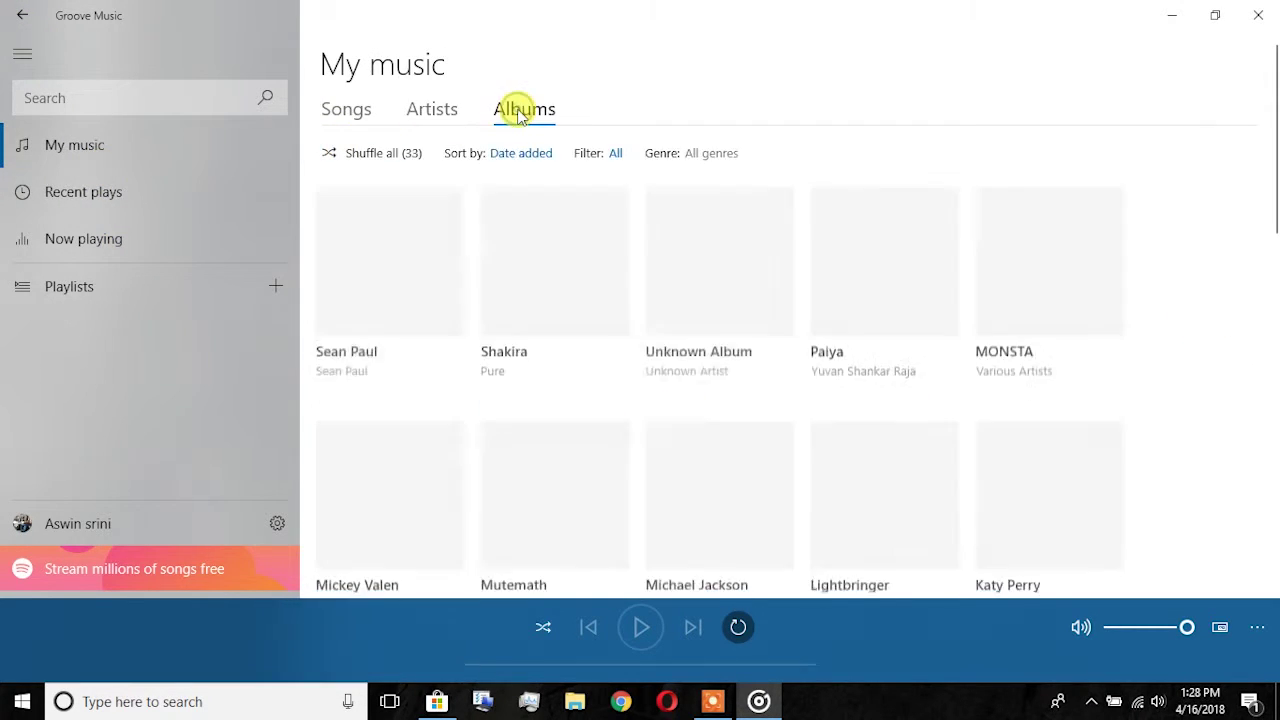
drag(1271, 200, 1270, 590)
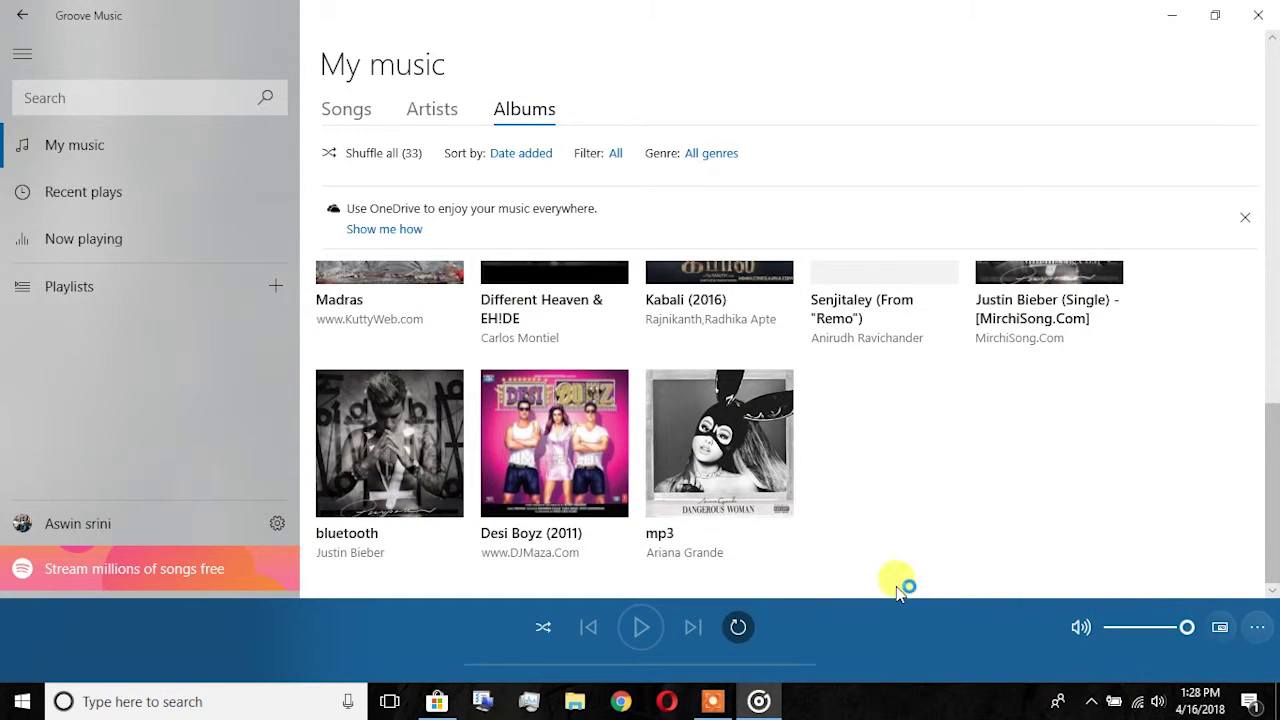
mouse_move(714, 522)
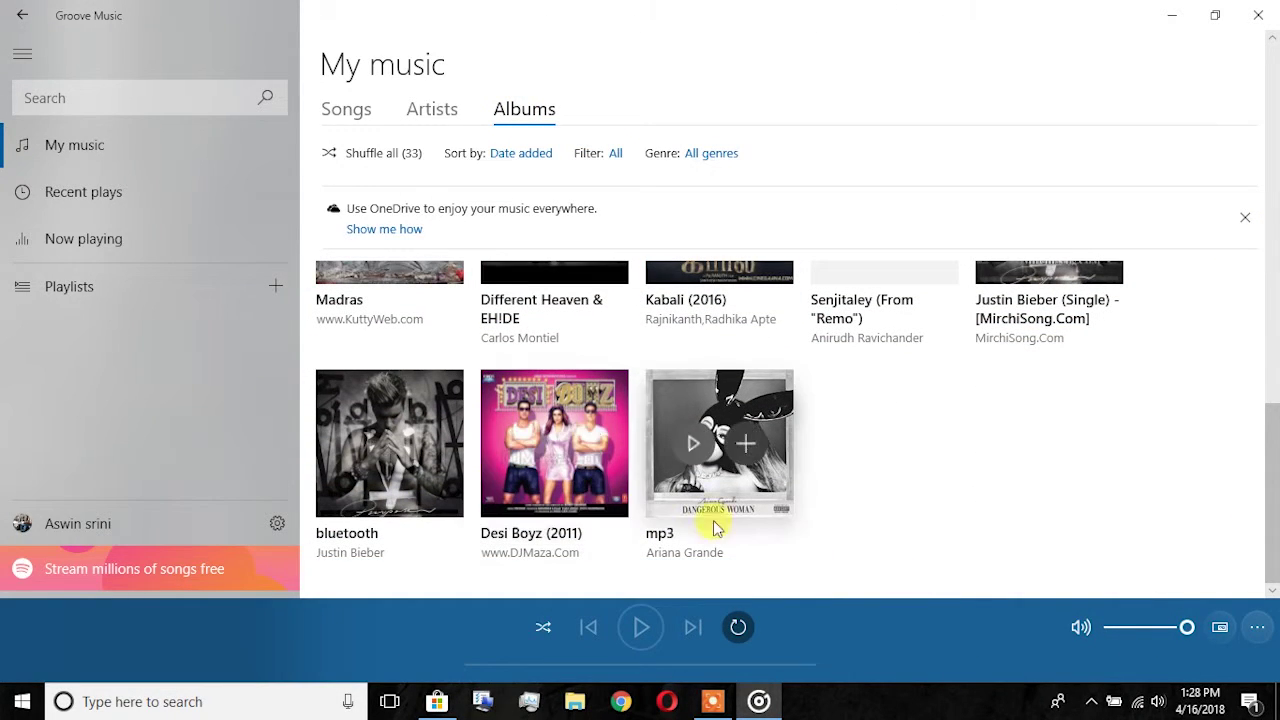
click(656, 512)
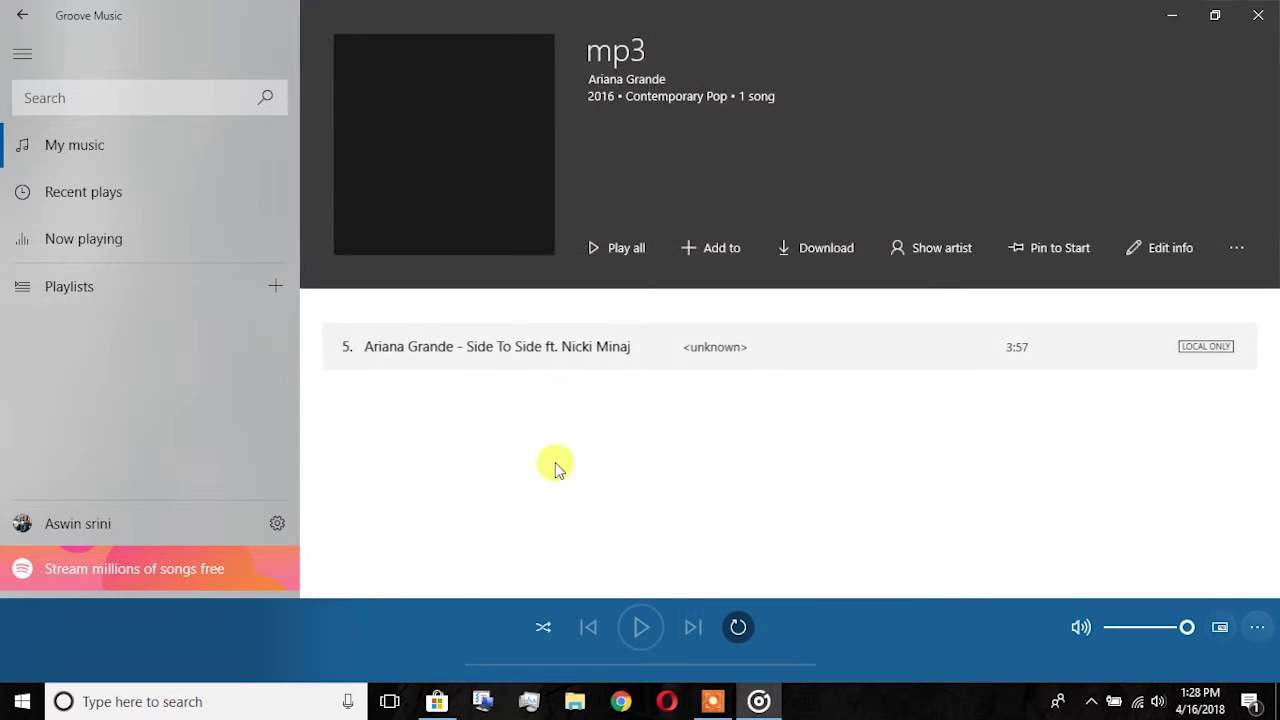
Play the Side To Side song from the mp3 album and pause its playback
click(606, 366)
click(604, 349)
click(637, 642)
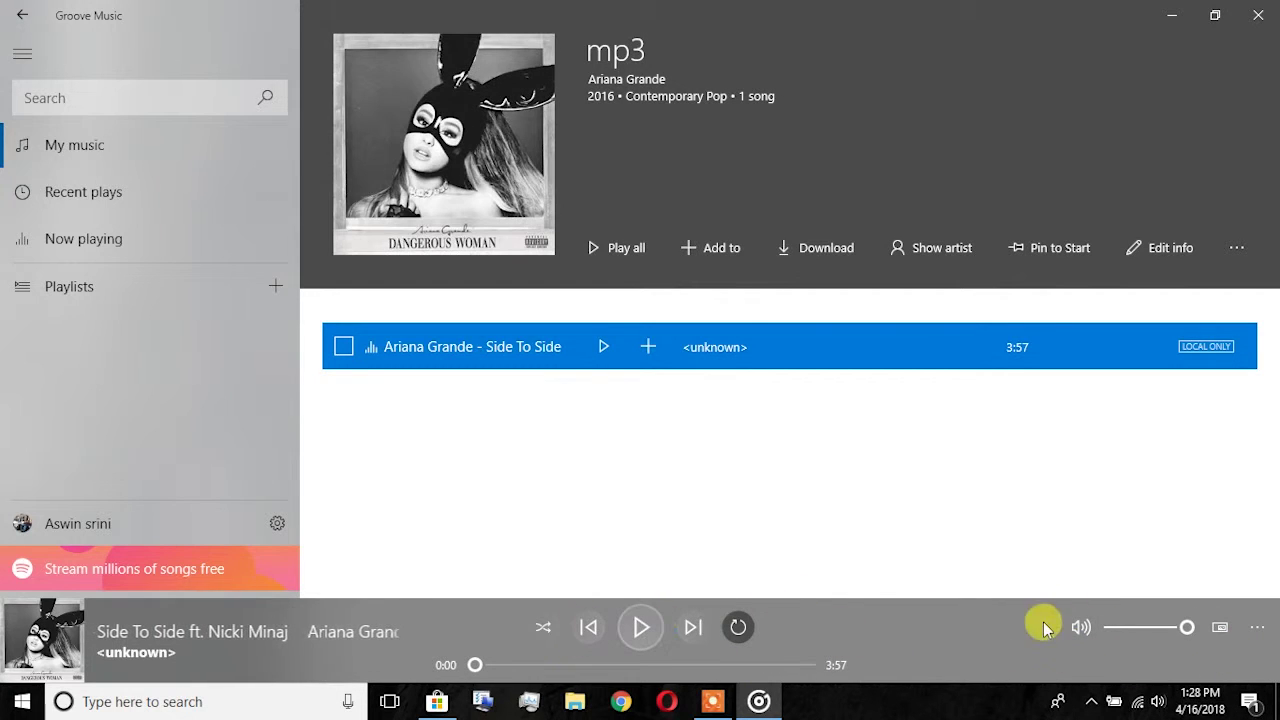
Switch the player to its mini view and return to the full Groove Music window
click(1257, 630)
click(1258, 634)
click(1222, 634)
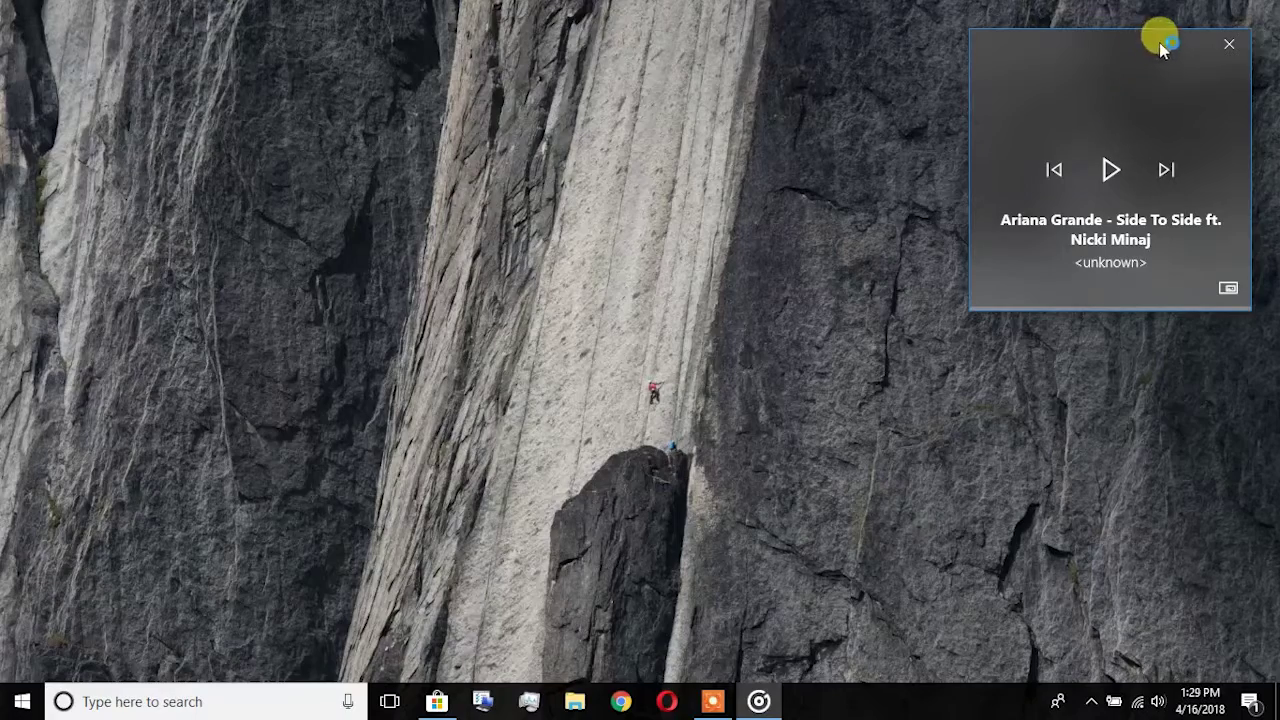
click(1224, 287)
double_click(794, 343)
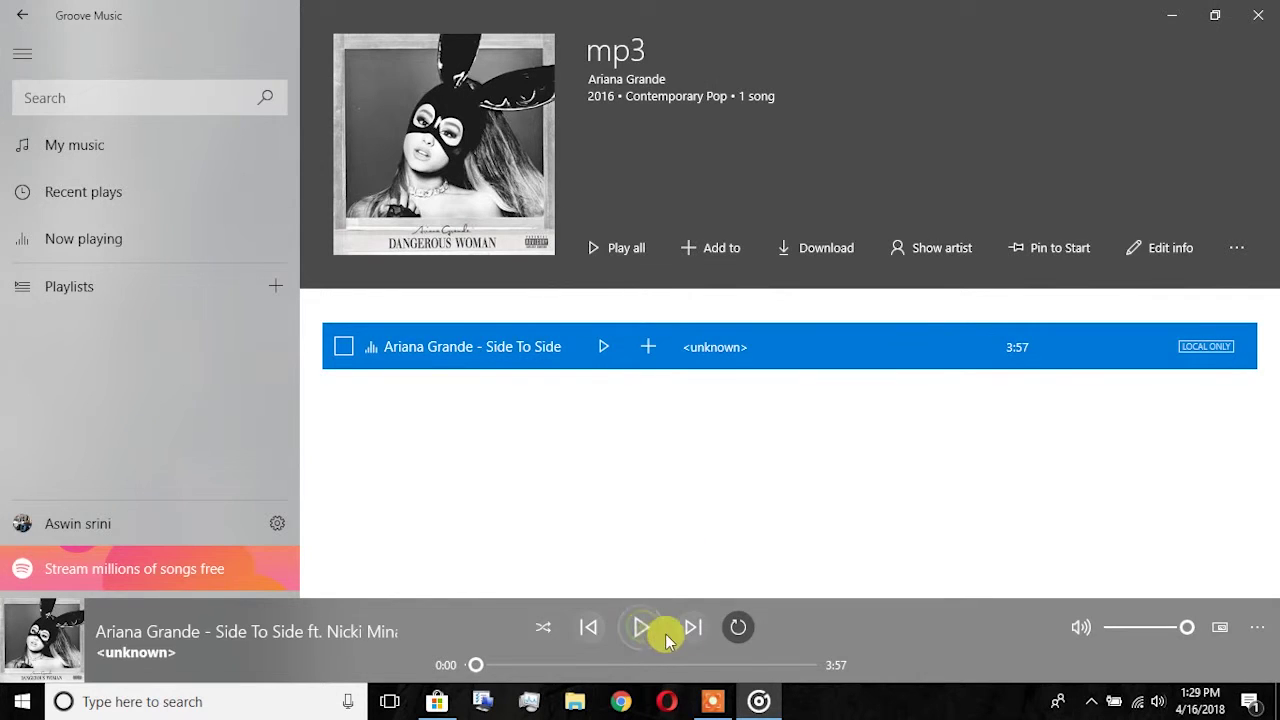
Show the current song in full screen, return to the normal view and close Groove Music
click(1257, 630)
click(1152, 600)
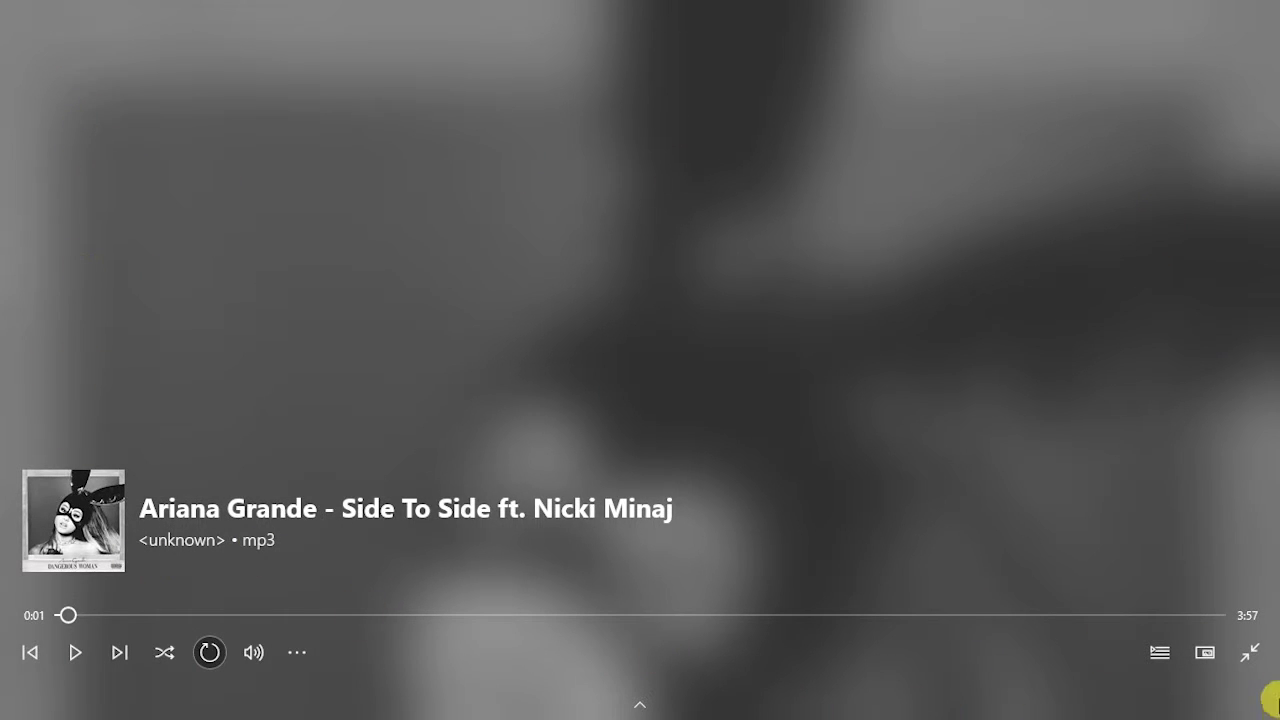
click(1250, 660)
click(1268, 6)
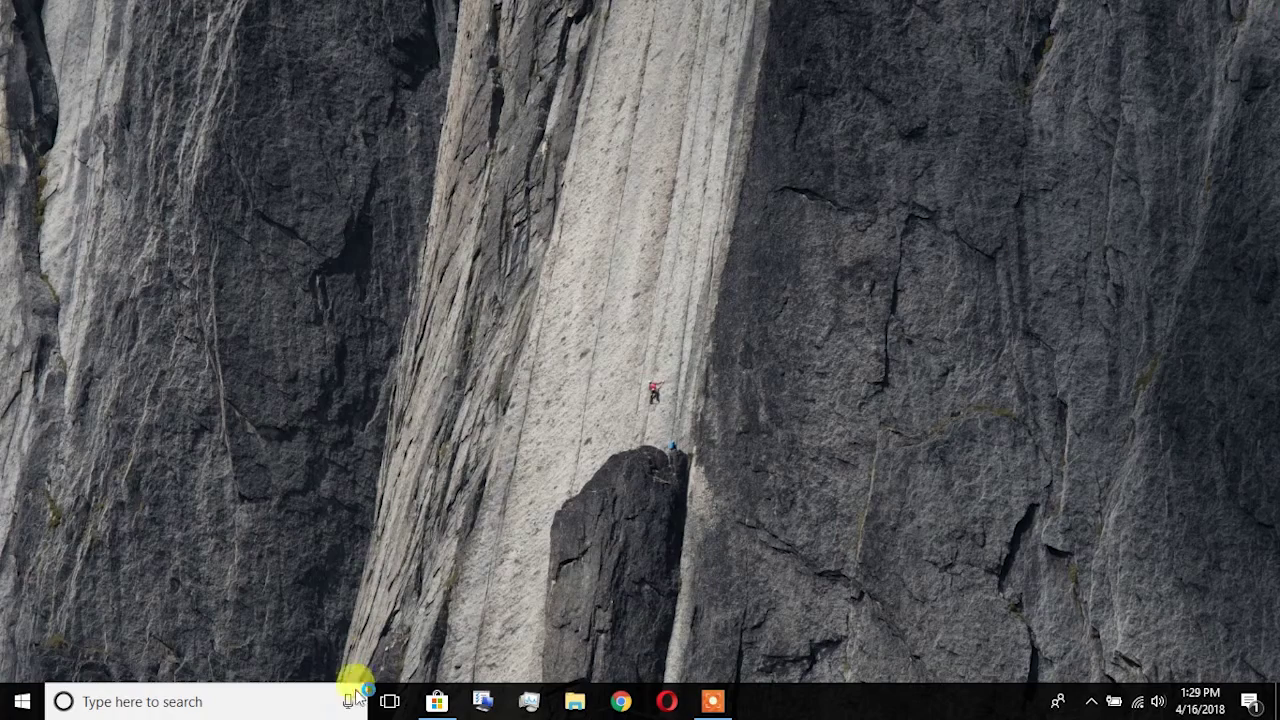
Open Windows Settings from its tile in the Start menu
click(22, 701)
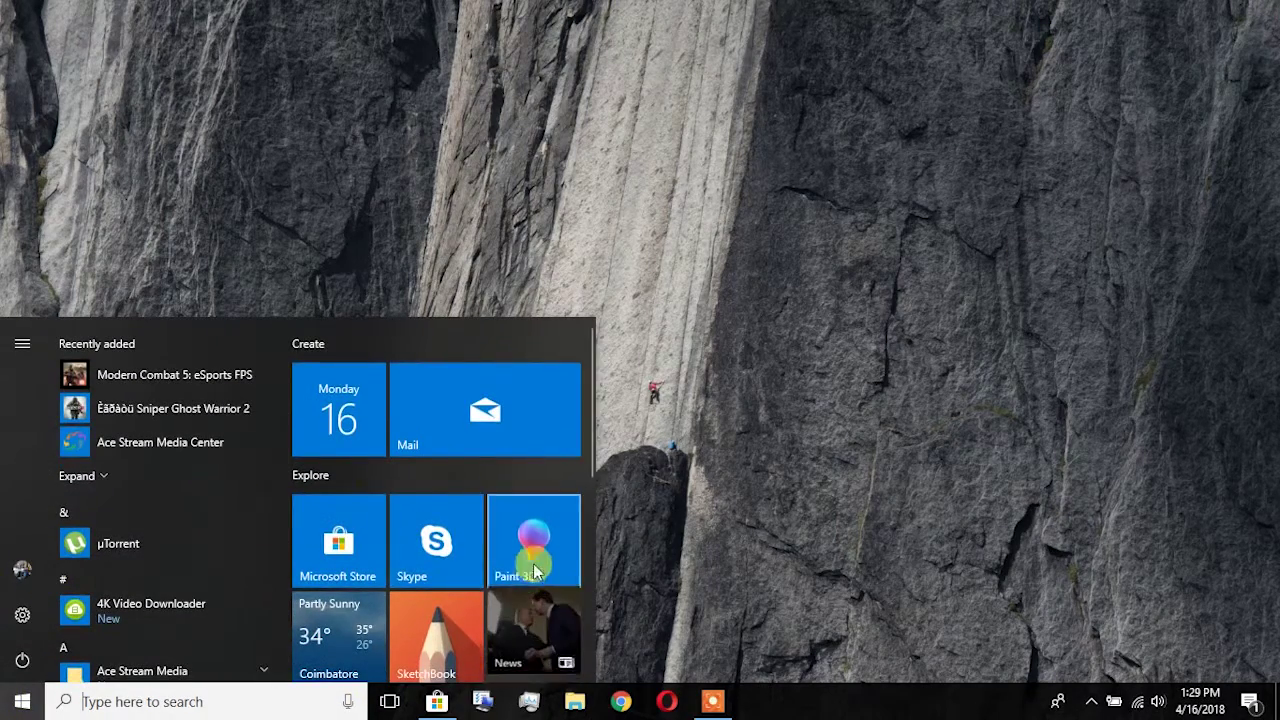
drag(586, 449, 600, 623)
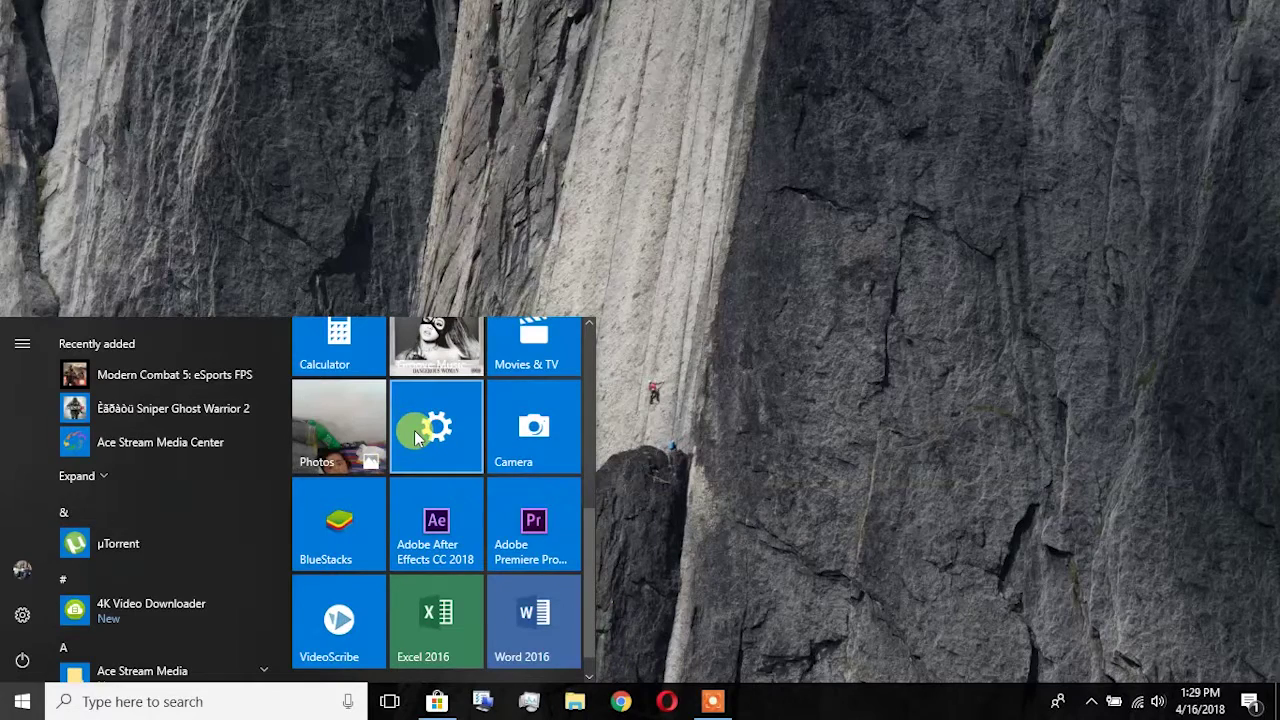
click(414, 430)
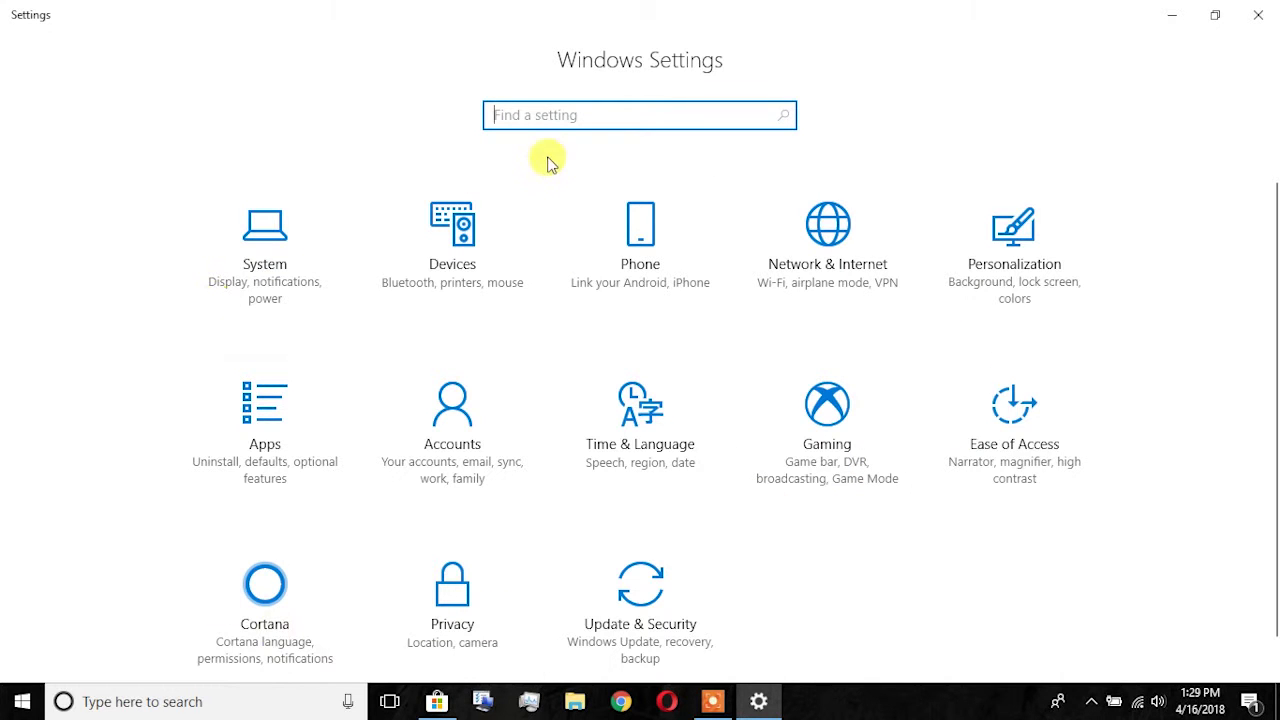
Open the System settings and look through the Display and Notifications & actions pages
click(308, 229)
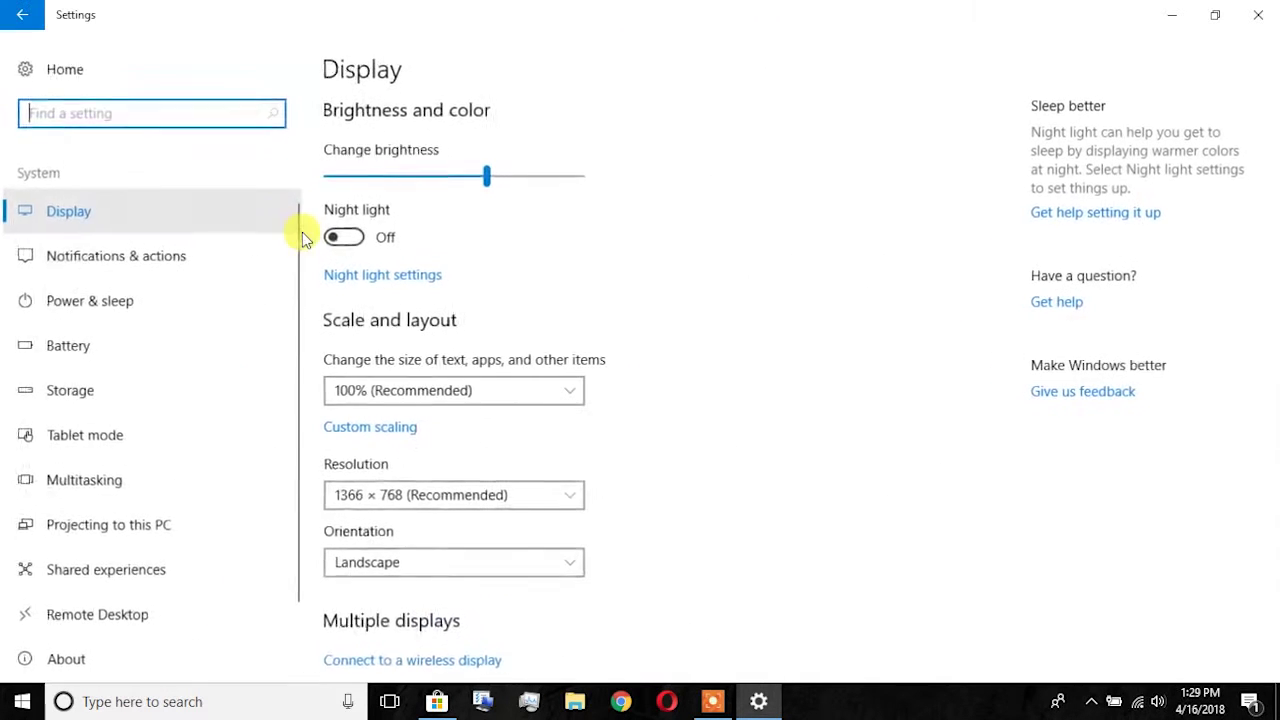
drag(1270, 206, 1270, 349)
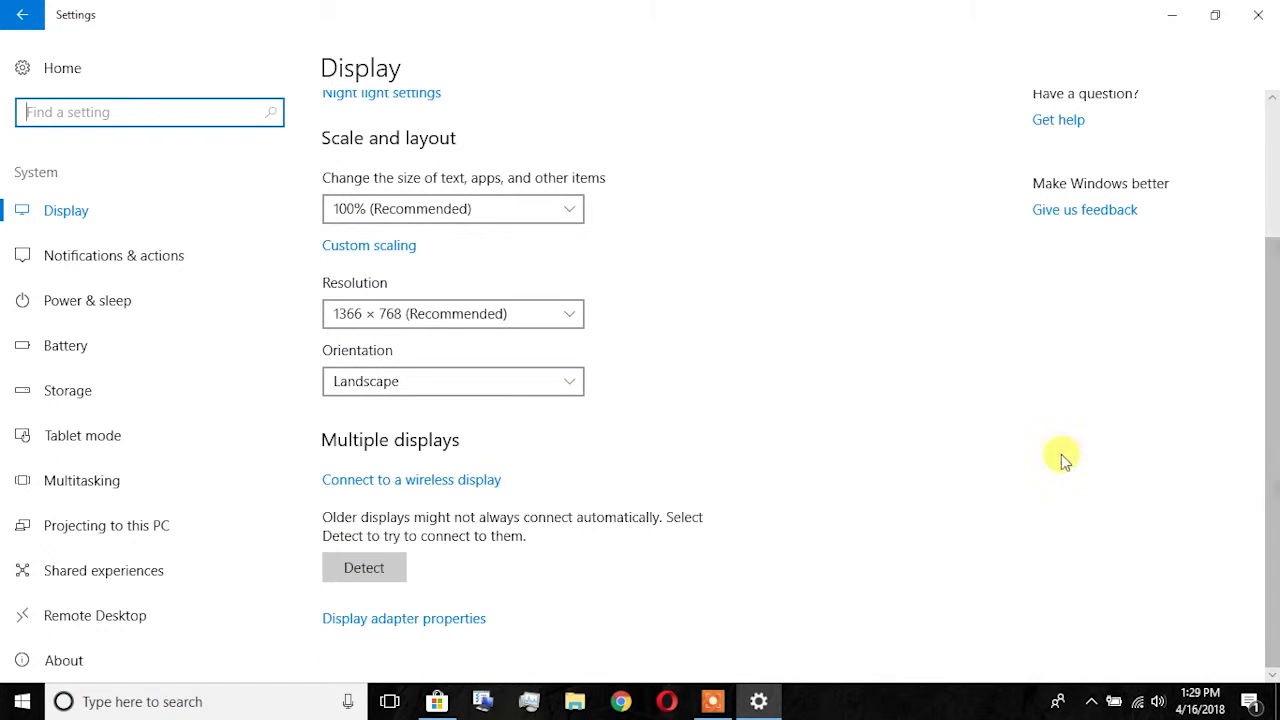
click(89, 252)
drag(1272, 186, 1272, 595)
Look through the Power & sleep, Battery, Storage and Tablet mode pages of the System settings
click(92, 304)
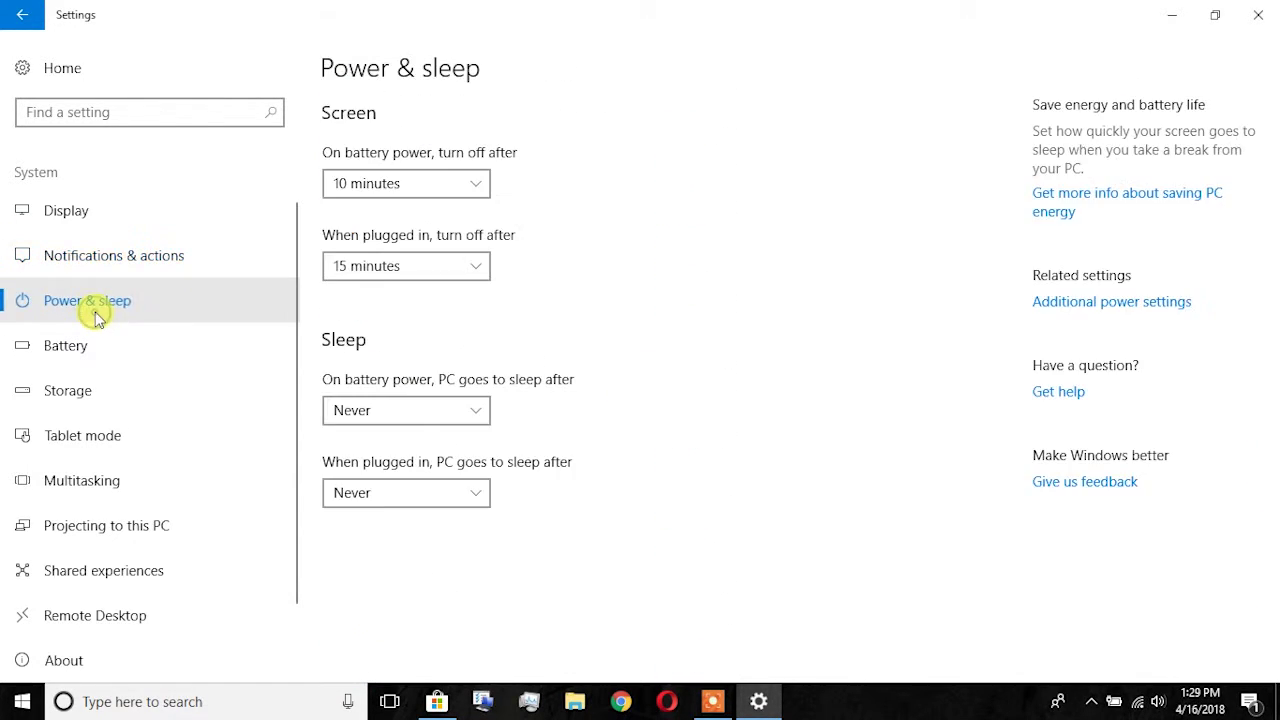
click(72, 362)
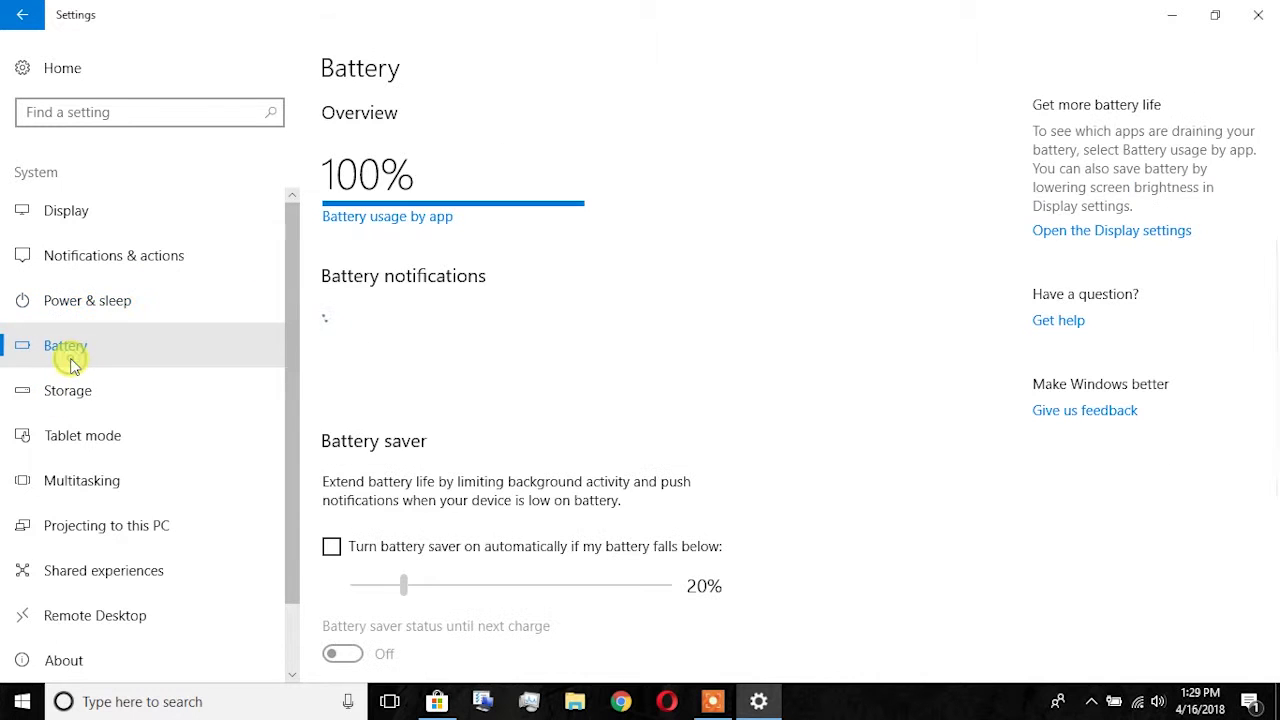
scroll(1165, 295, down, 5)
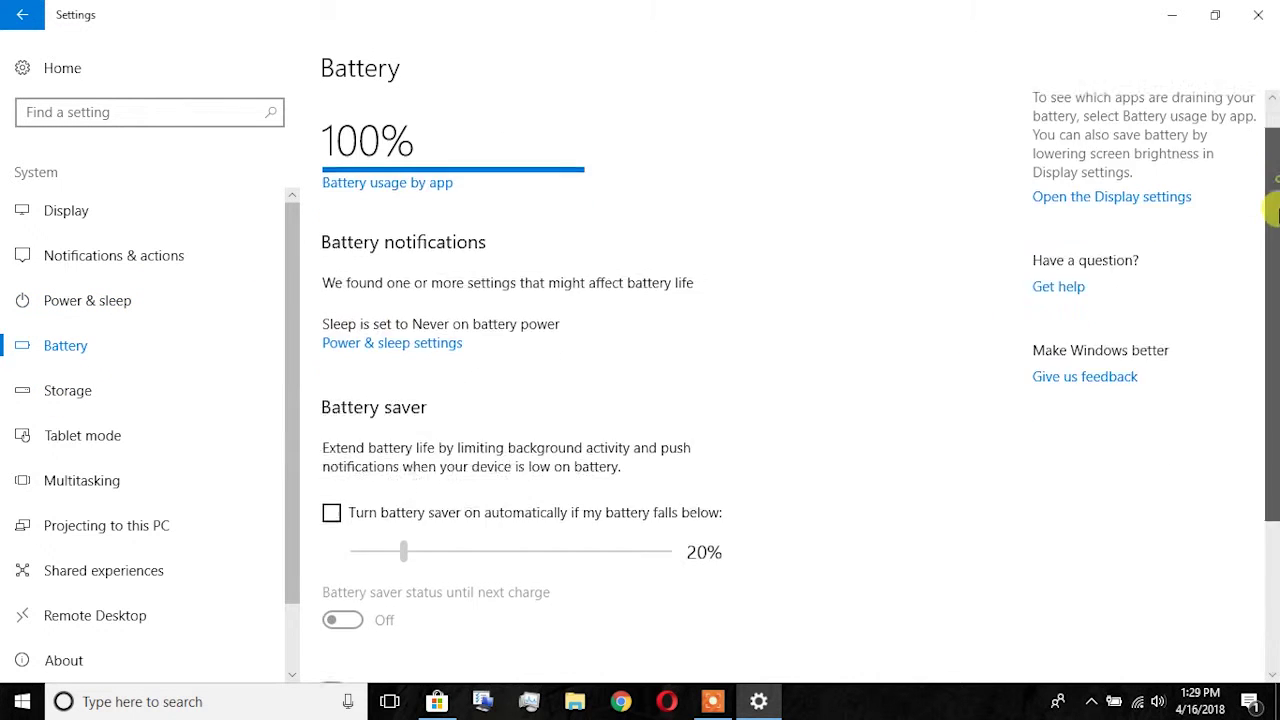
click(6, 394)
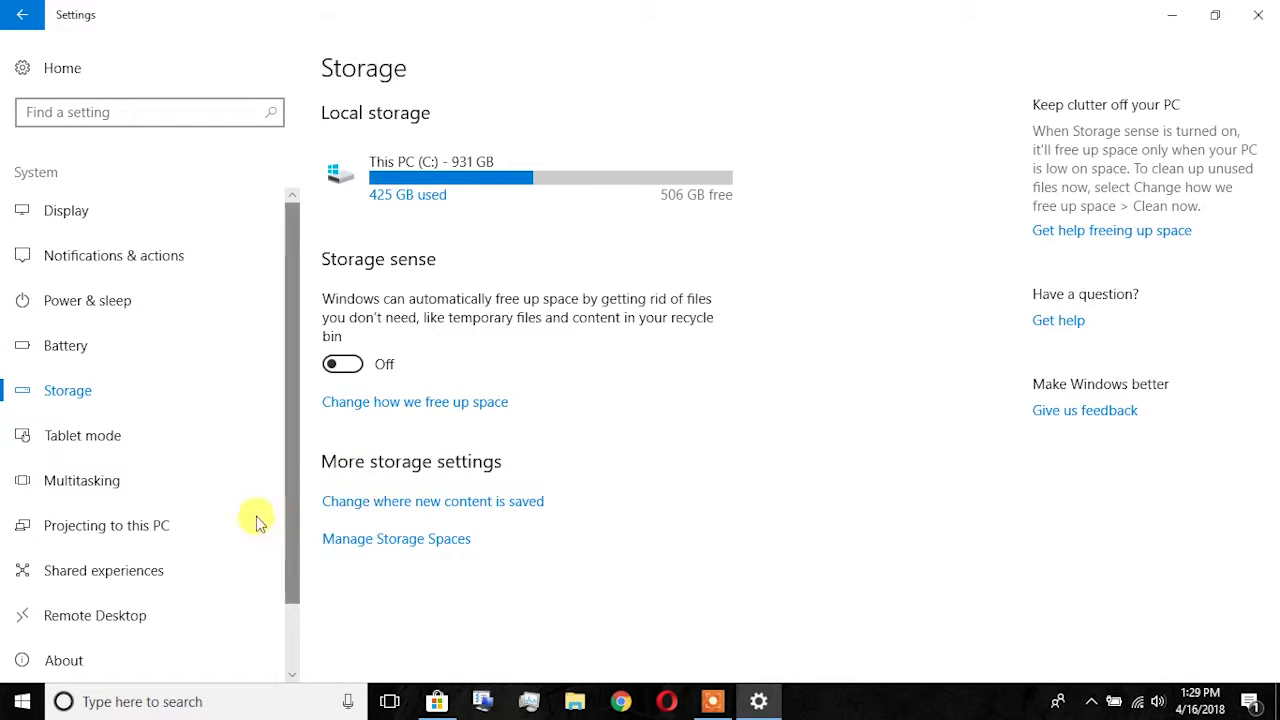
click(98, 438)
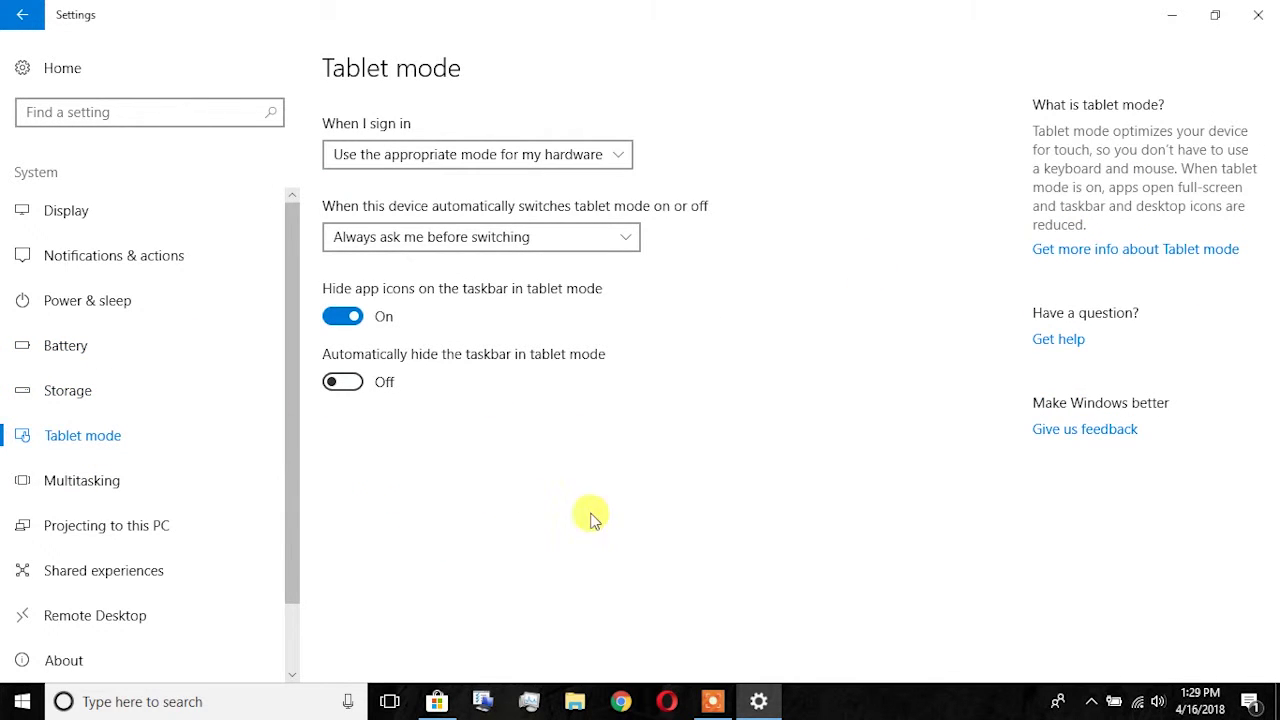
Open the Multitasking page and watch its "Organize your desktop workspace" video in full screen before returning to the page
click(145, 490)
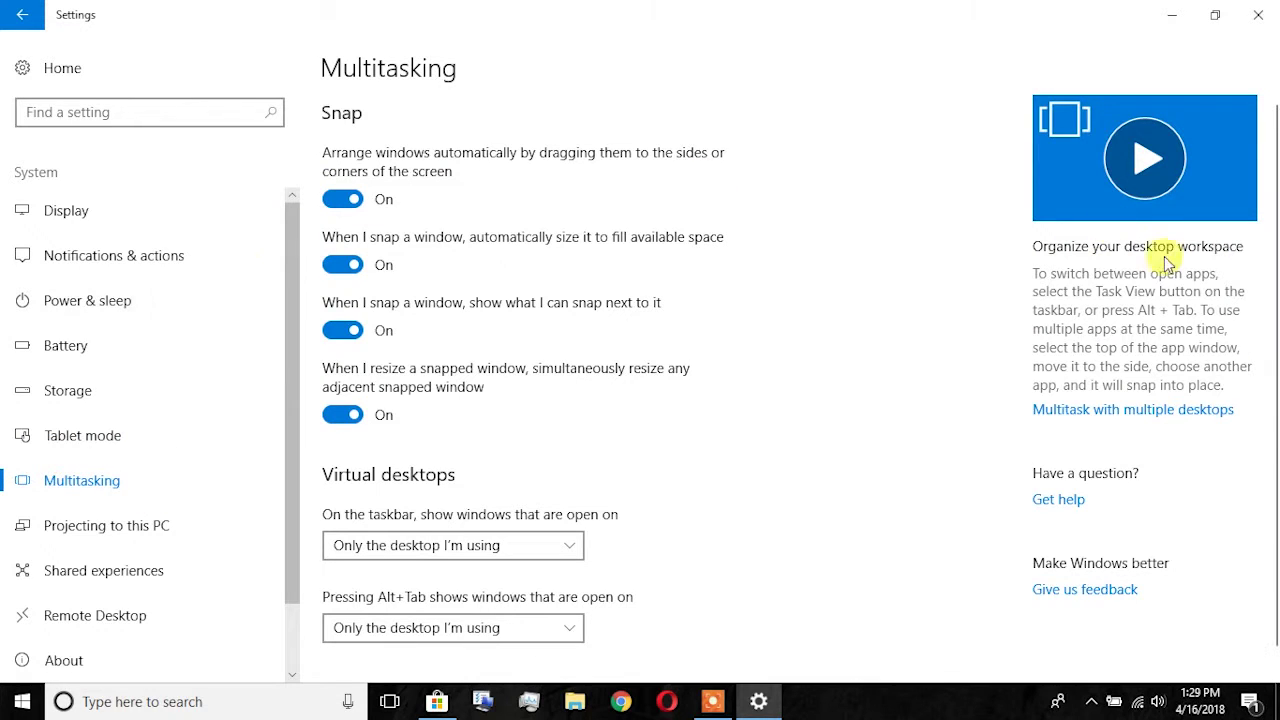
click(1165, 163)
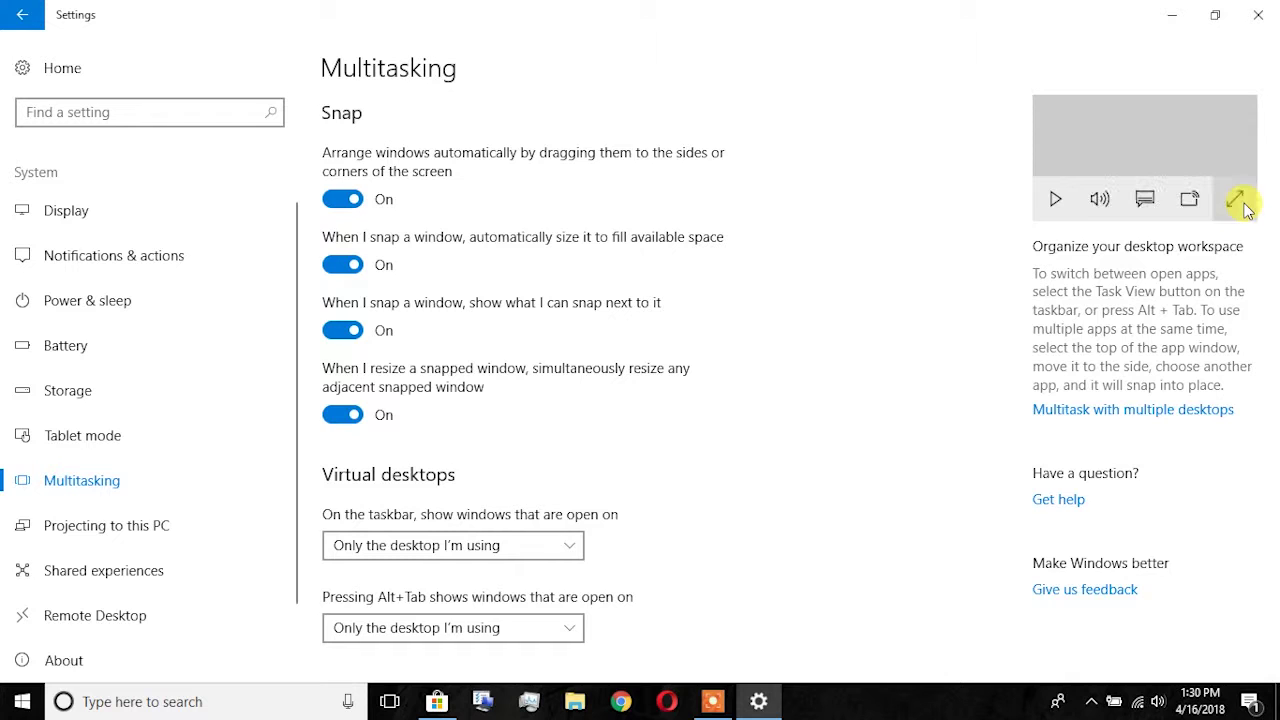
click(1236, 199)
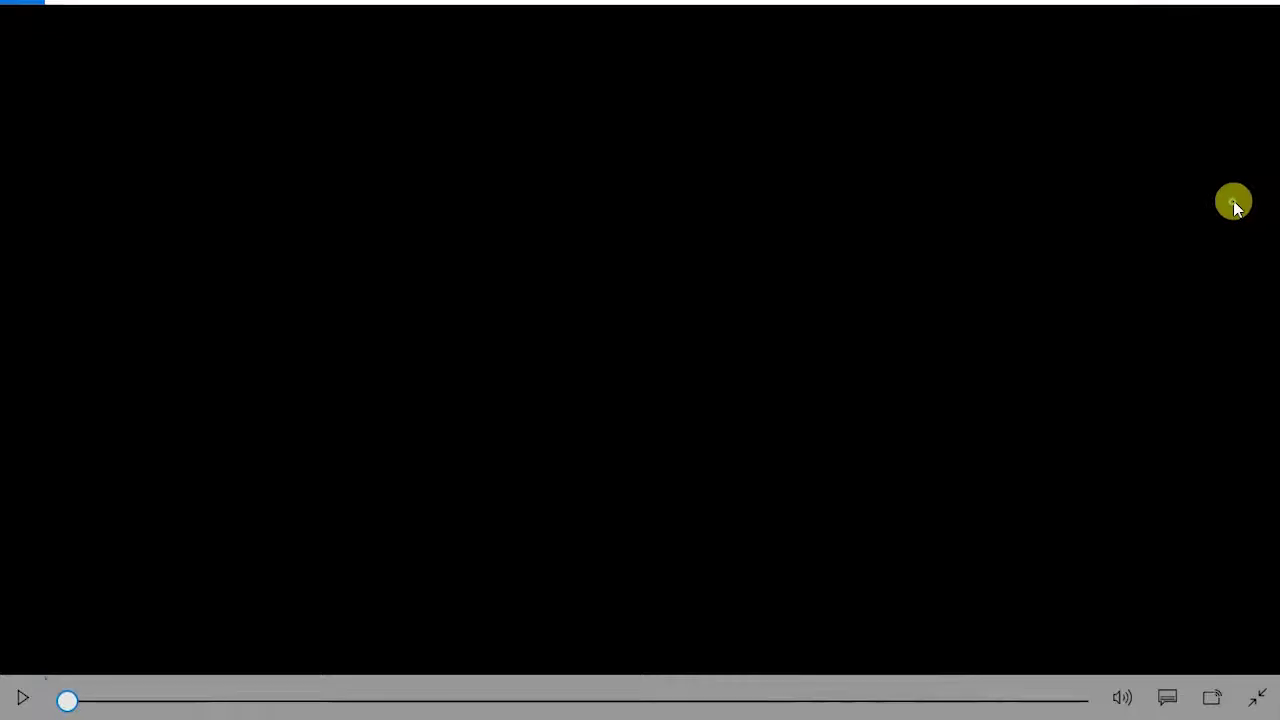
click(55, 573)
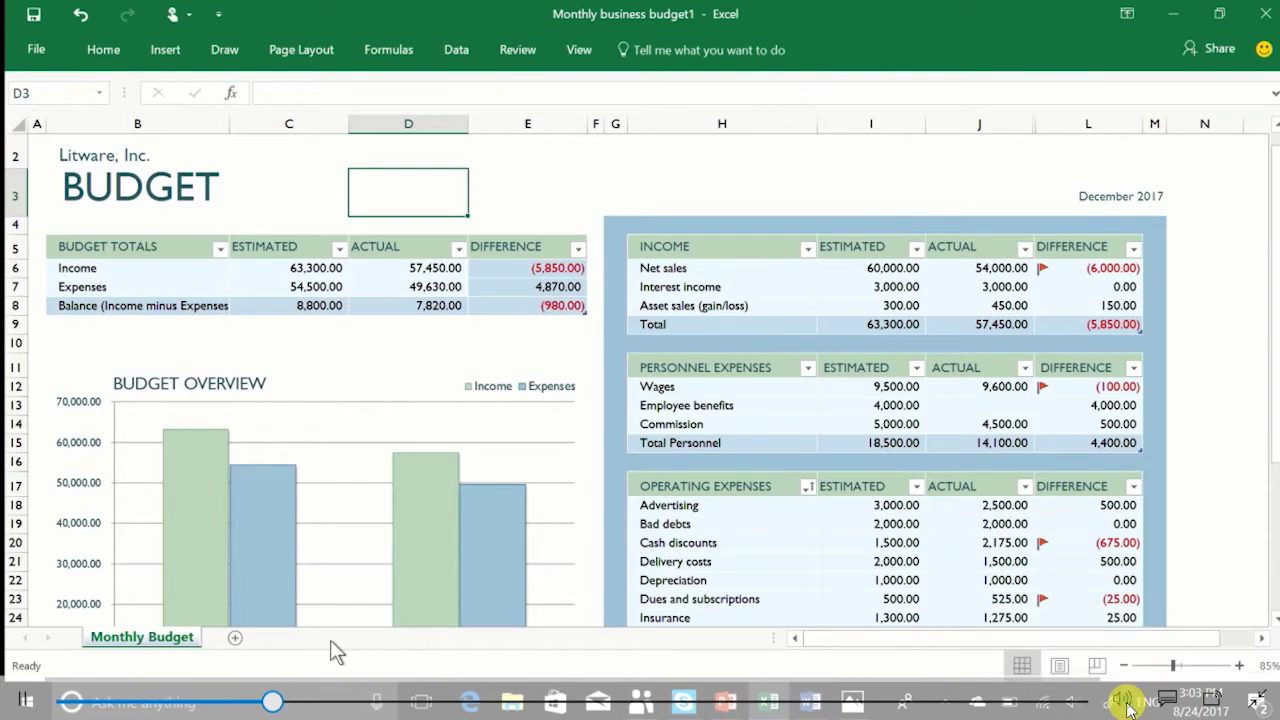
drag(271, 701, 194, 701)
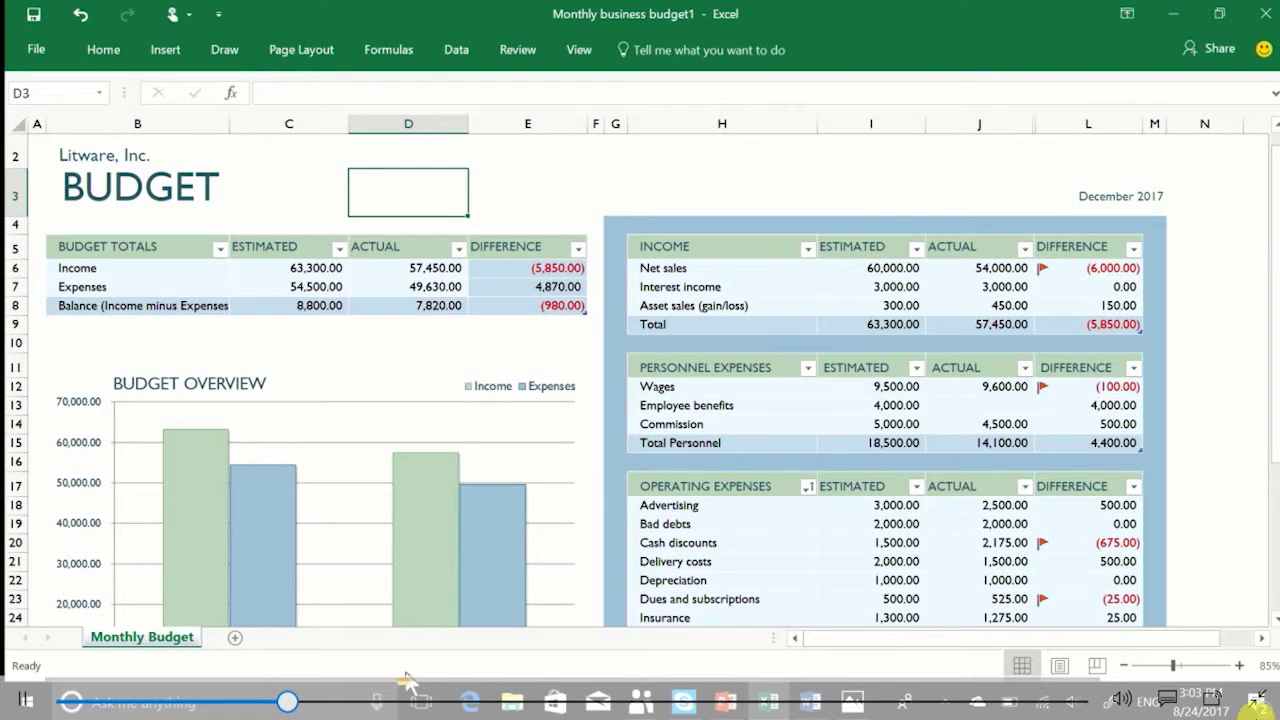
click(1256, 690)
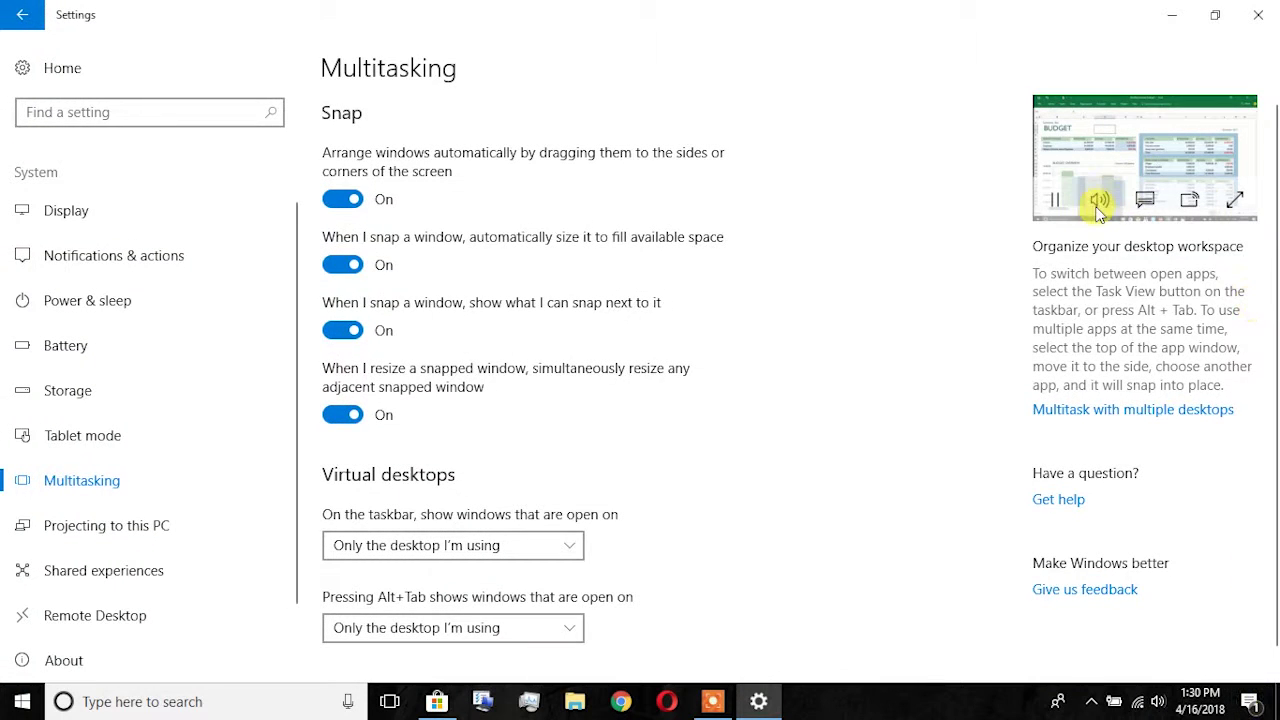
click(1058, 199)
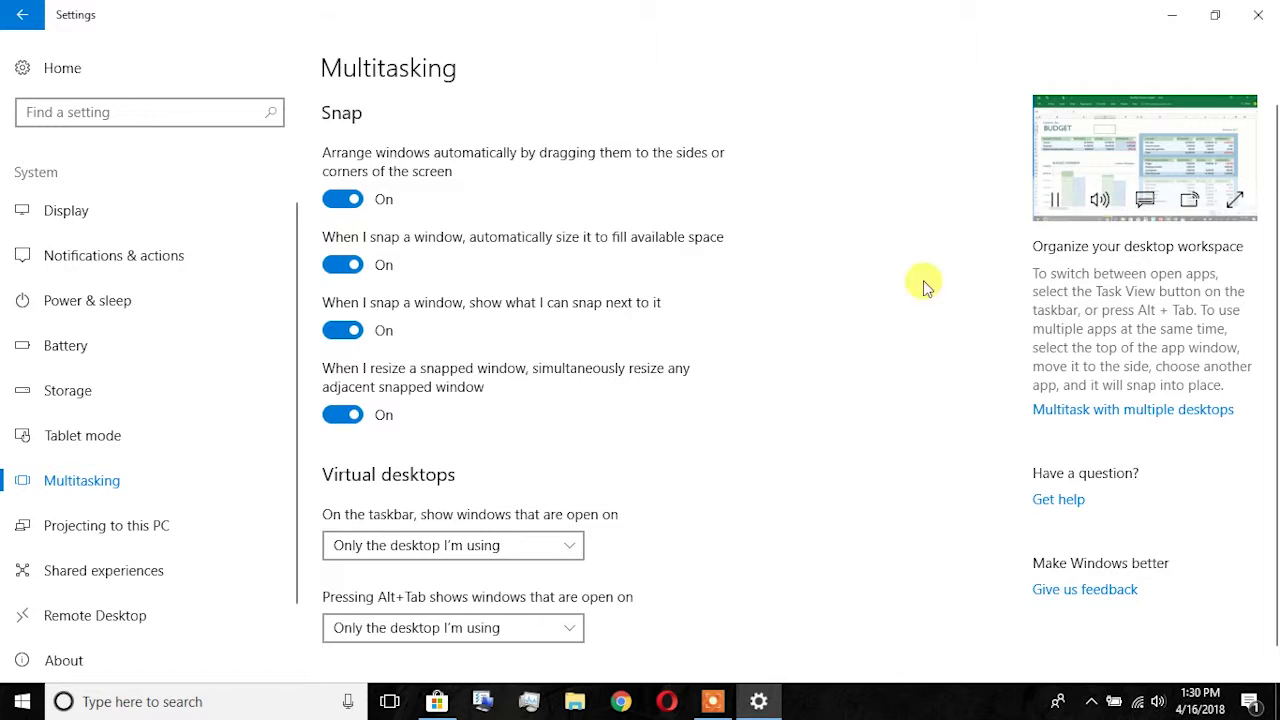
Look through the Projecting to this PC, Shared experiences and Remote Desktop pages
click(165, 540)
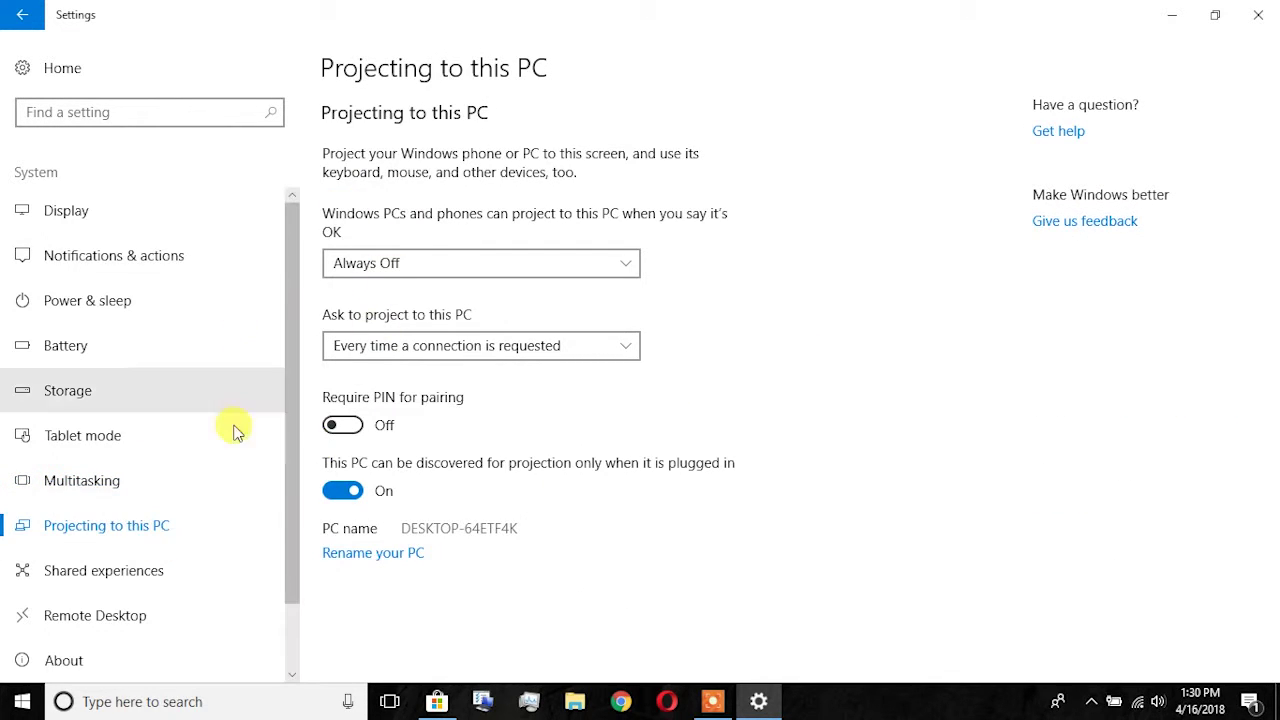
scroll(206, 517, down, 2)
click(206, 491)
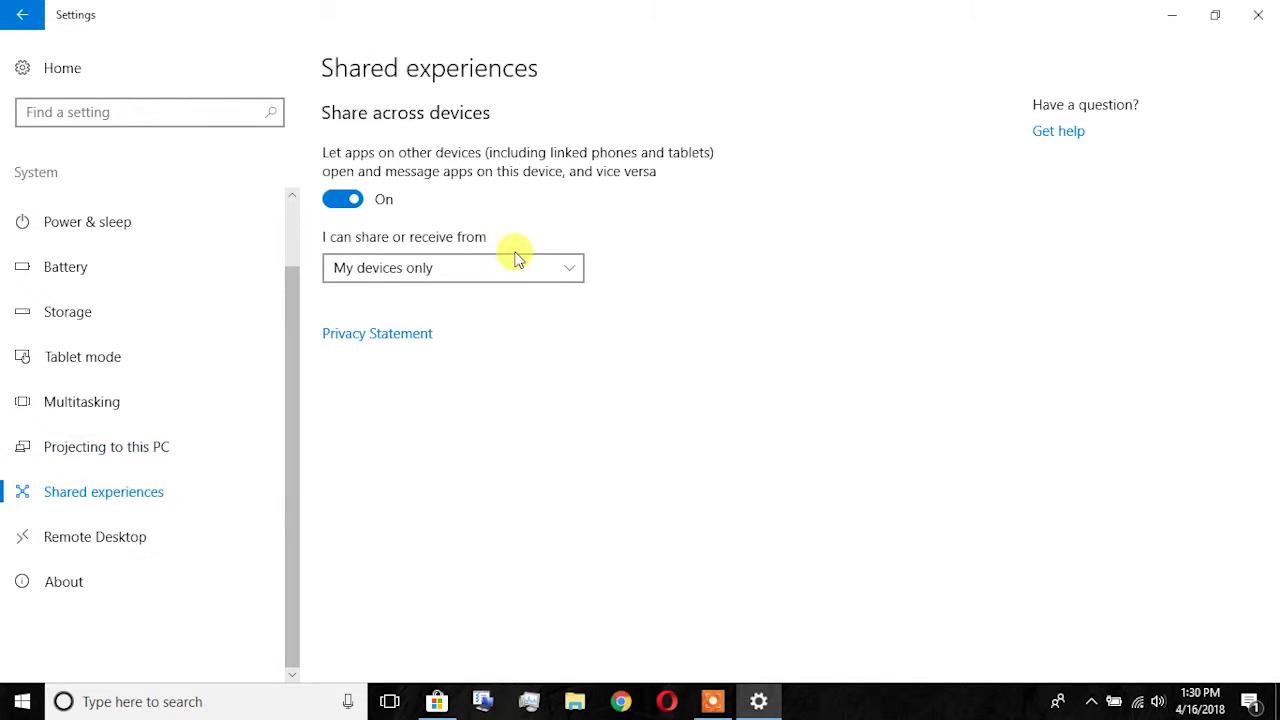
click(152, 538)
scroll(457, 251, down, 2)
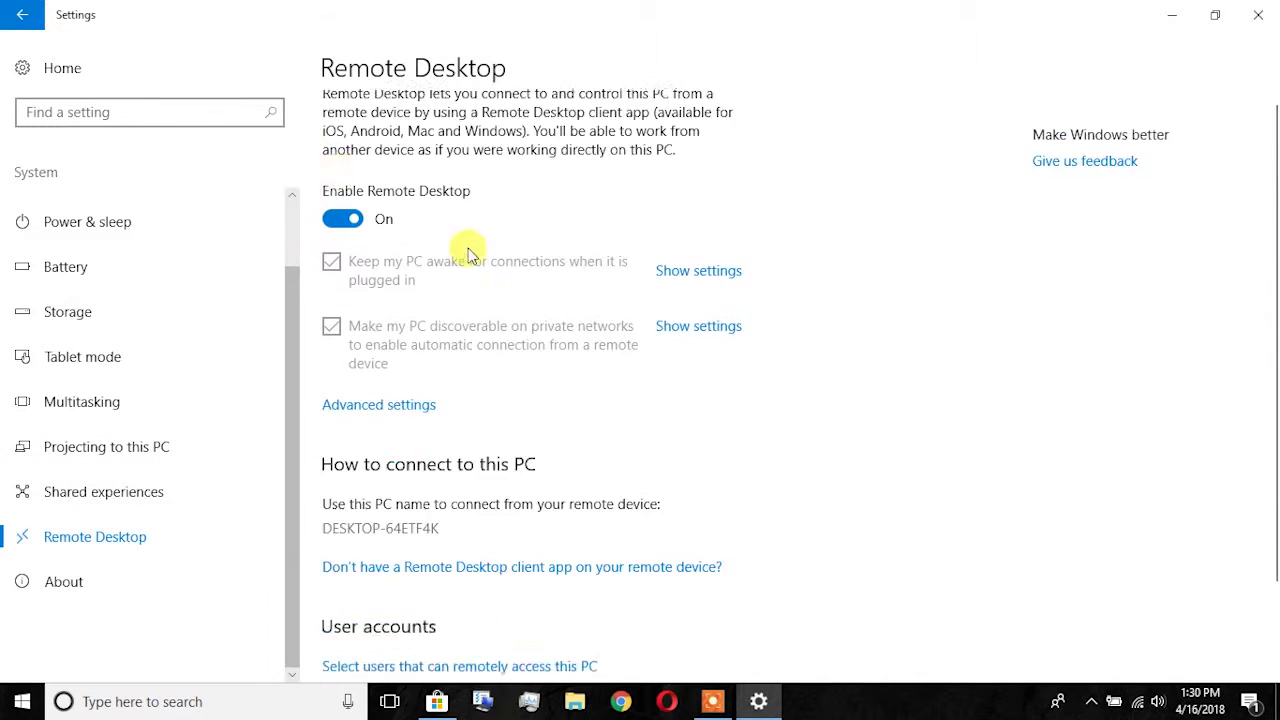
Review the device and Windows specifications on the About page and return to the Display page
click(123, 586)
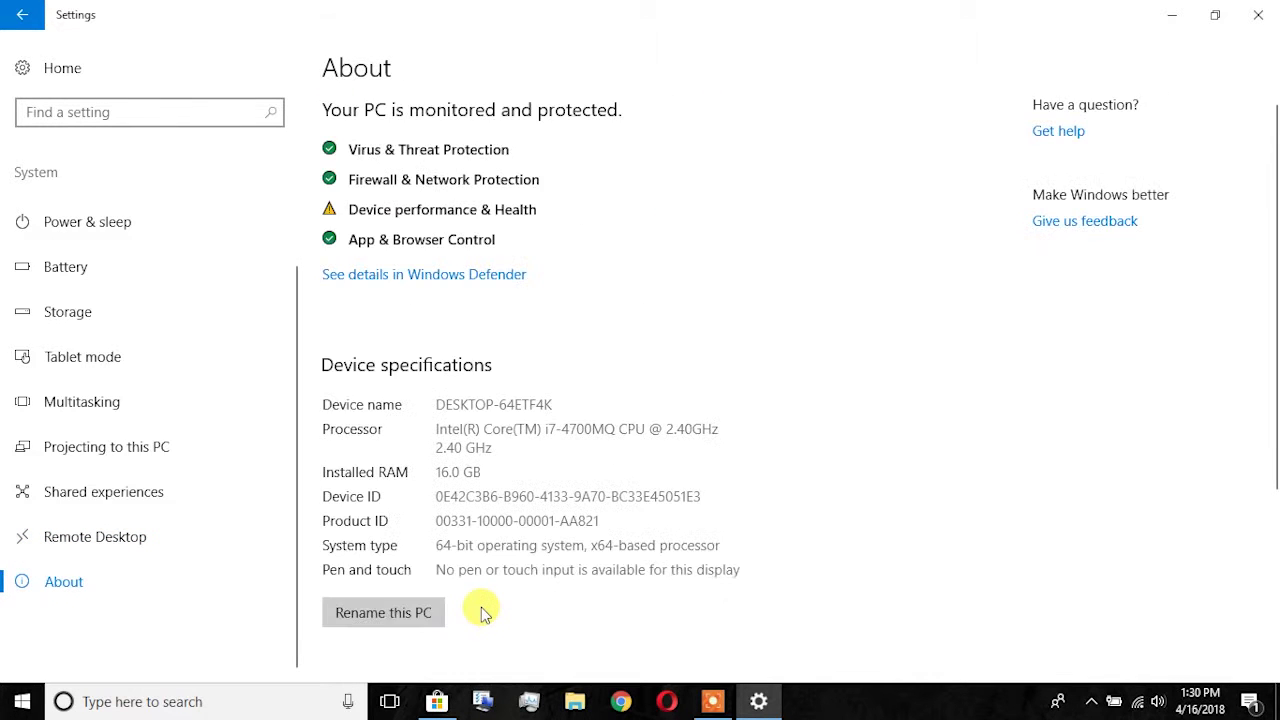
scroll(545, 598, down, 5)
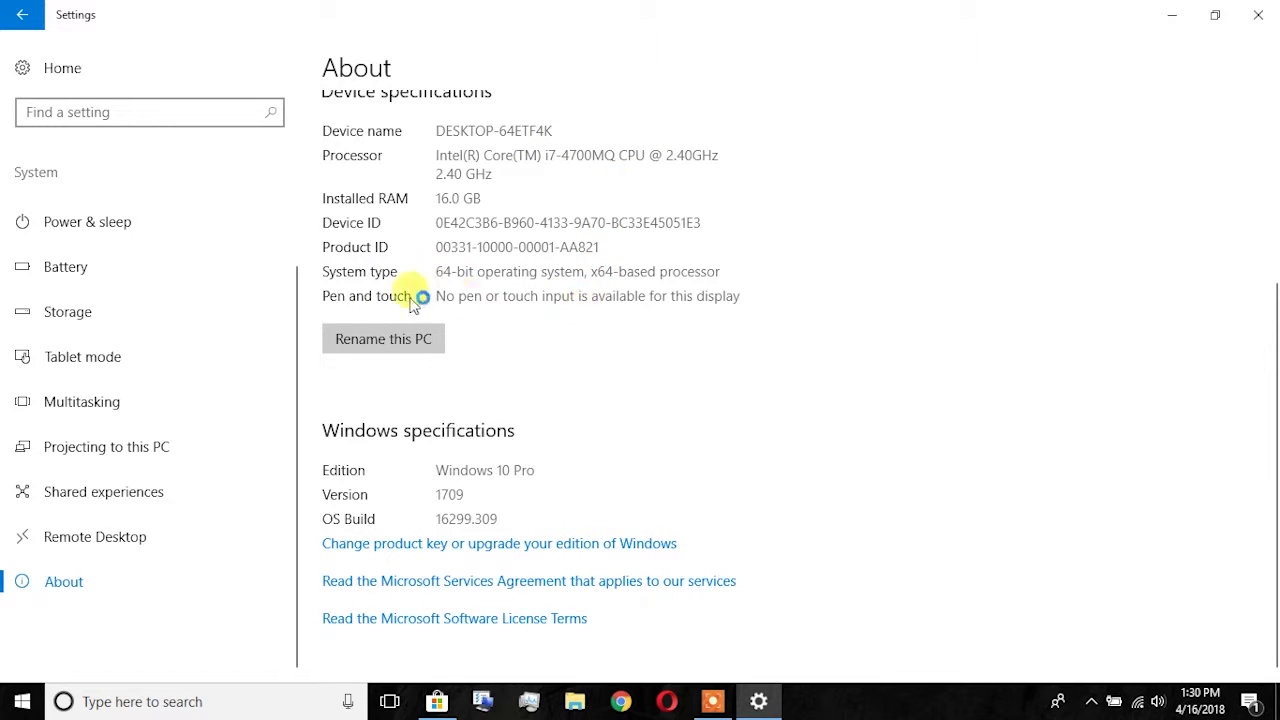
scroll(112, 520, up, 2)
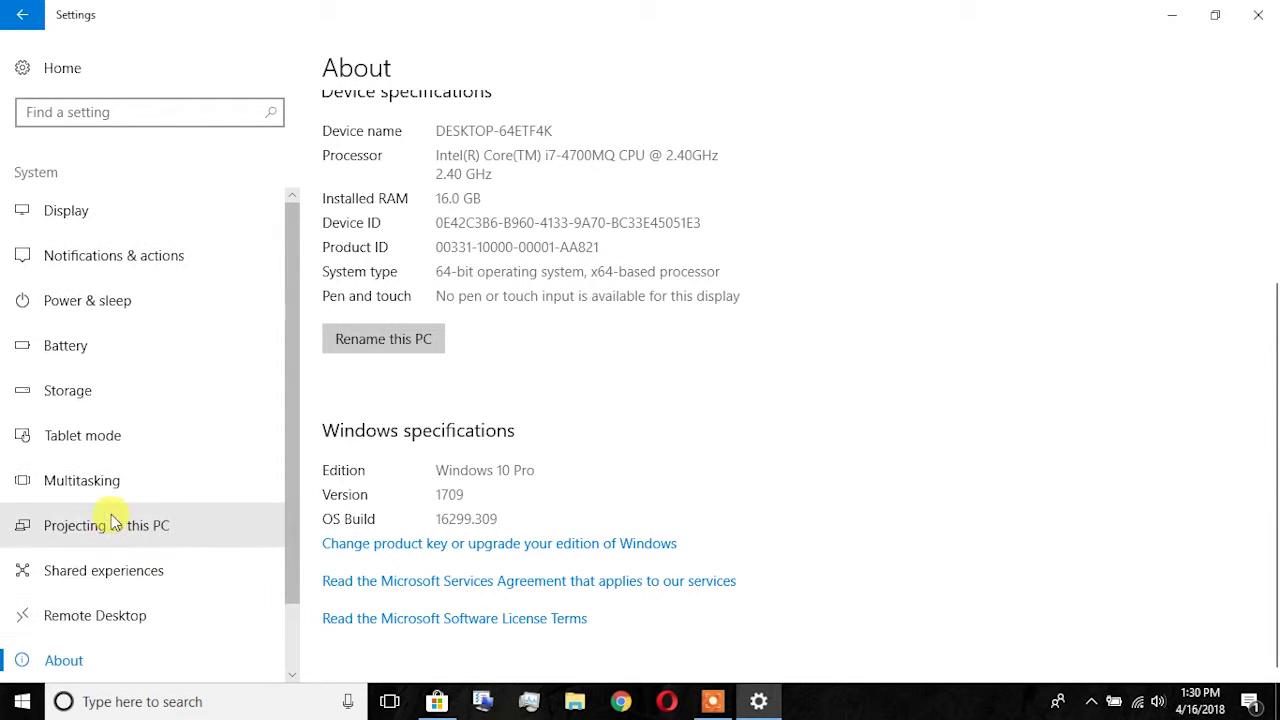
click(91, 210)
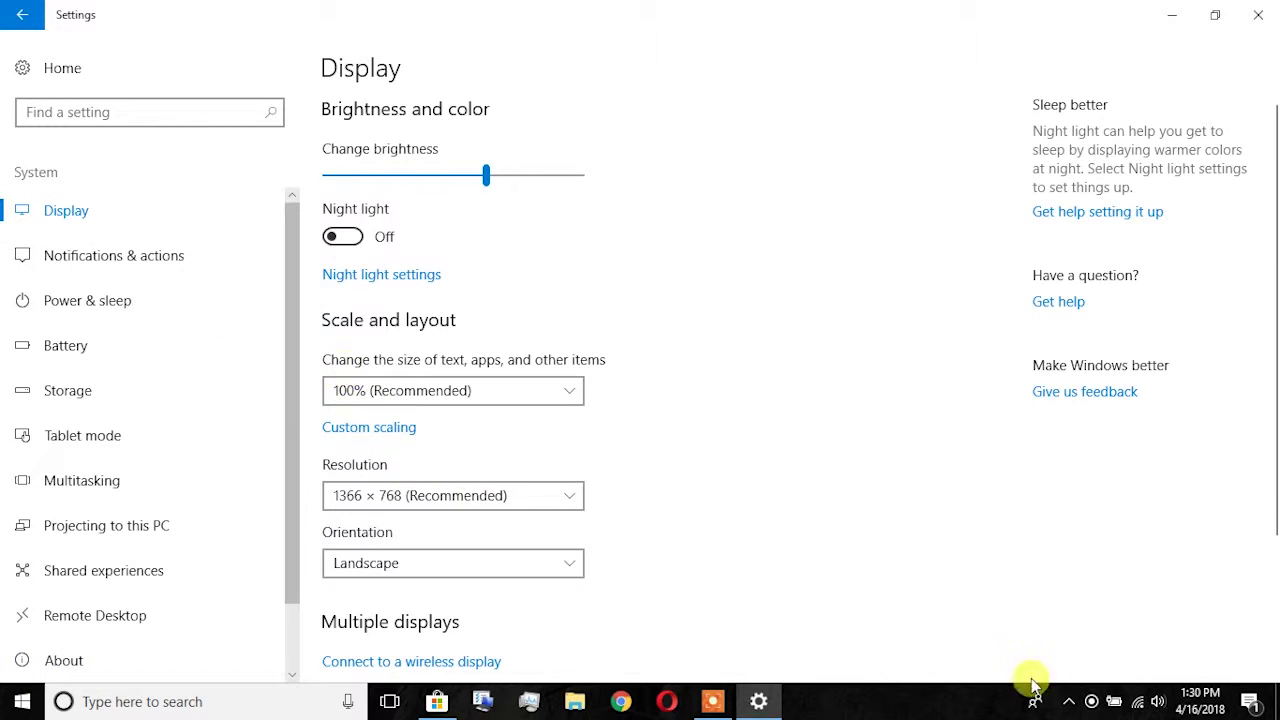
Open the action center and collapse and re-expand its quick actions
click(1258, 703)
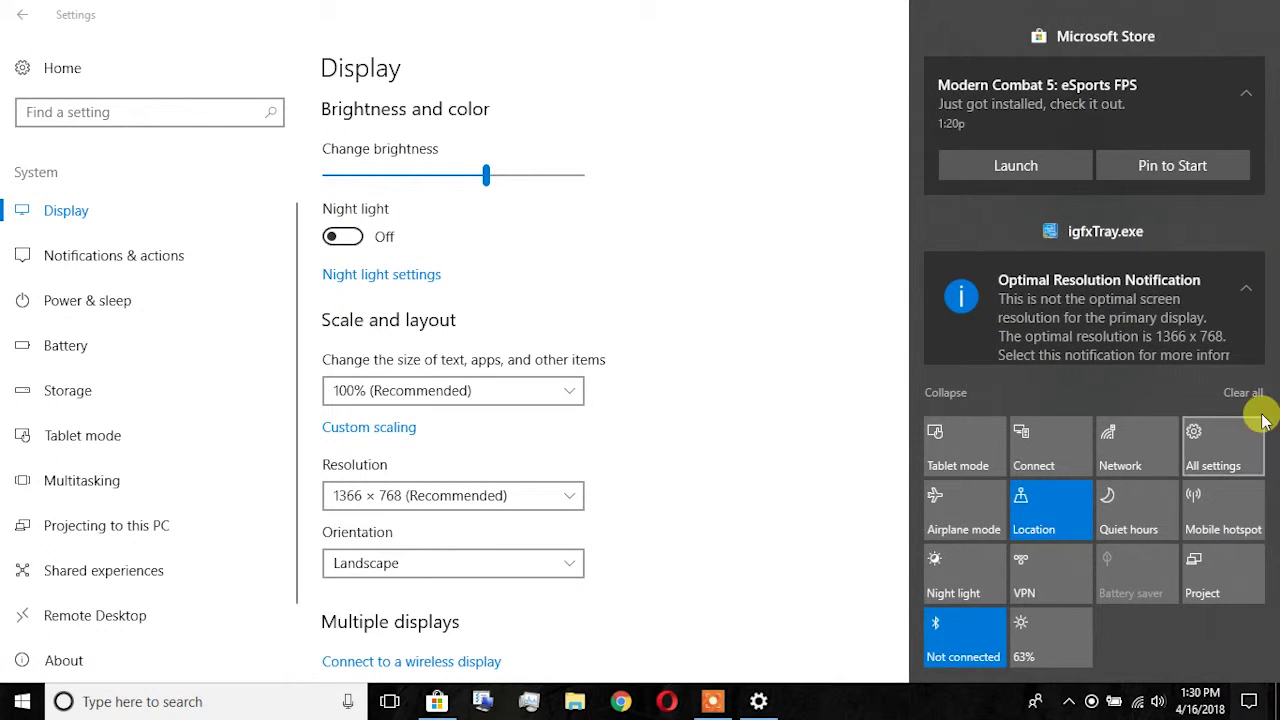
click(946, 391)
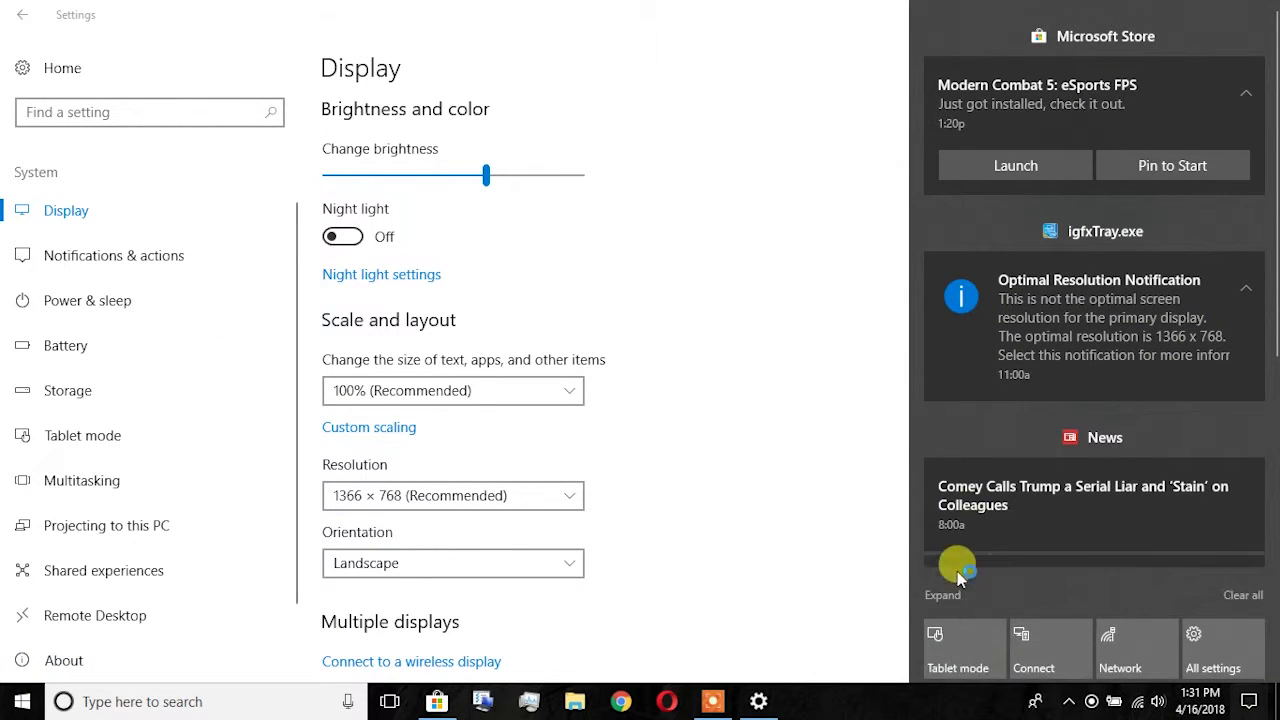
click(944, 595)
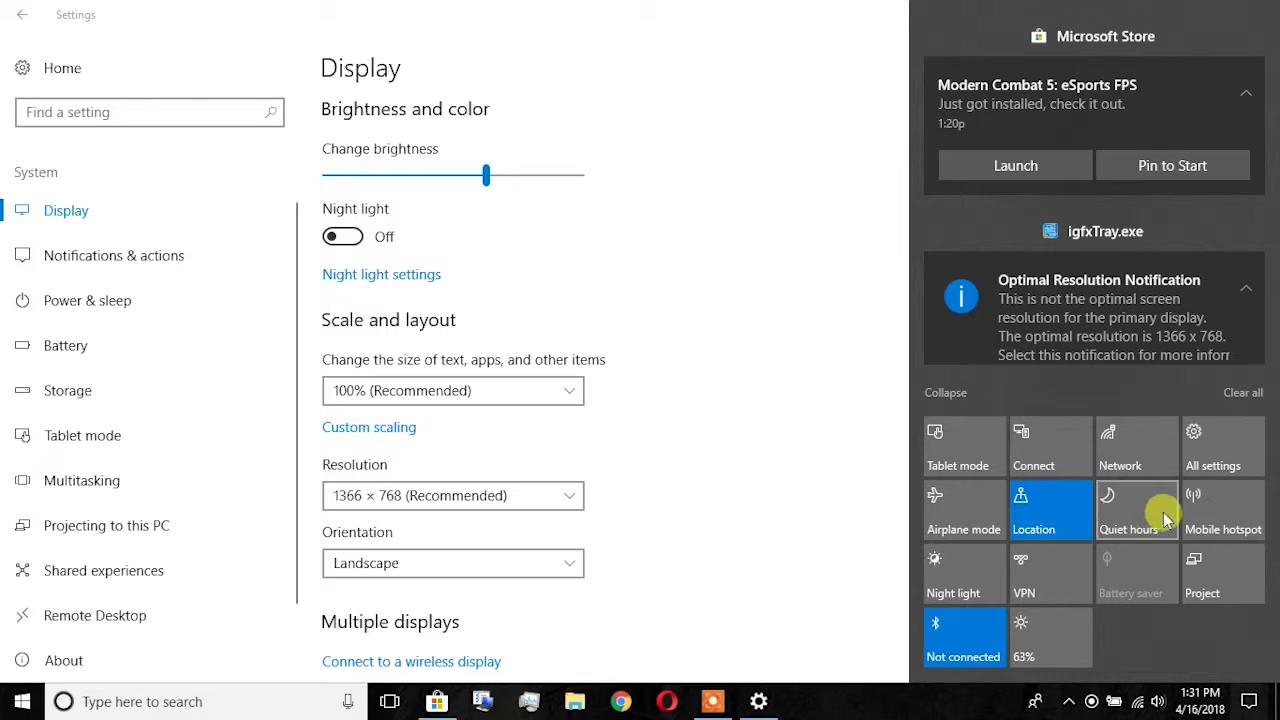
Turn Night light on and back off from the quick actions
click(978, 578)
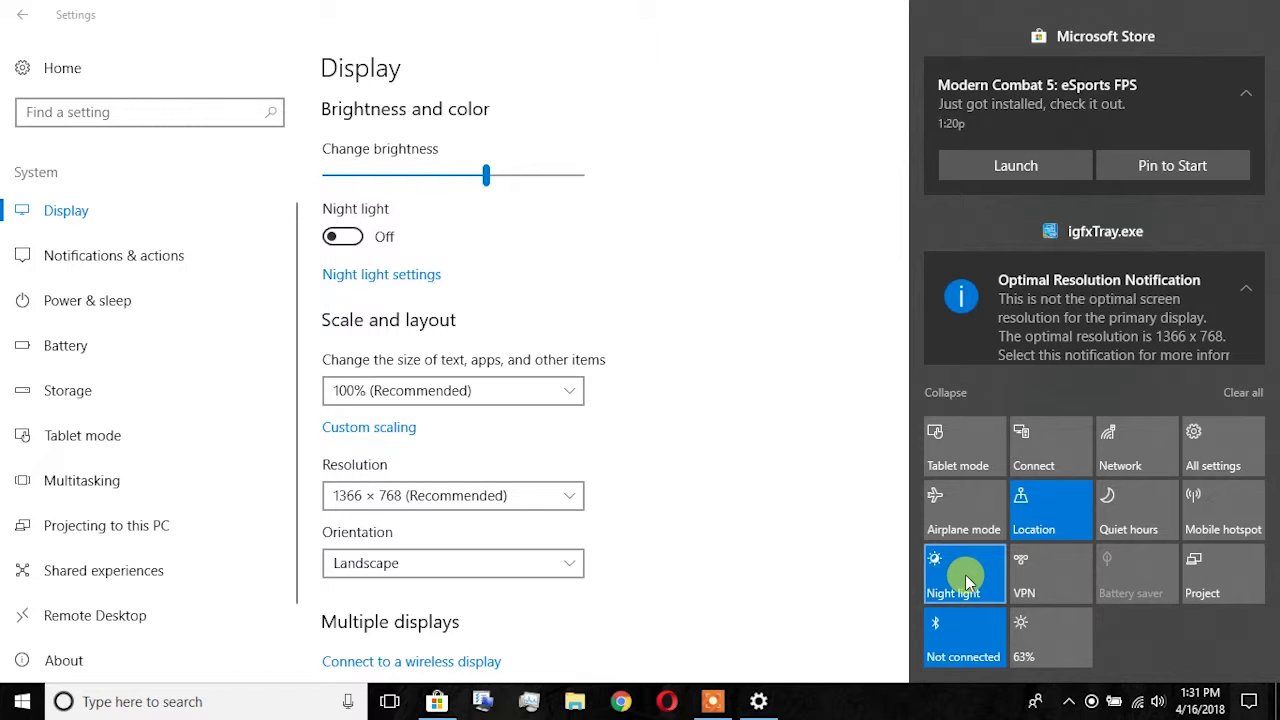
click(965, 576)
Open the VPN settings from the quick actions and bring up the form for adding a VPN connection
click(1052, 586)
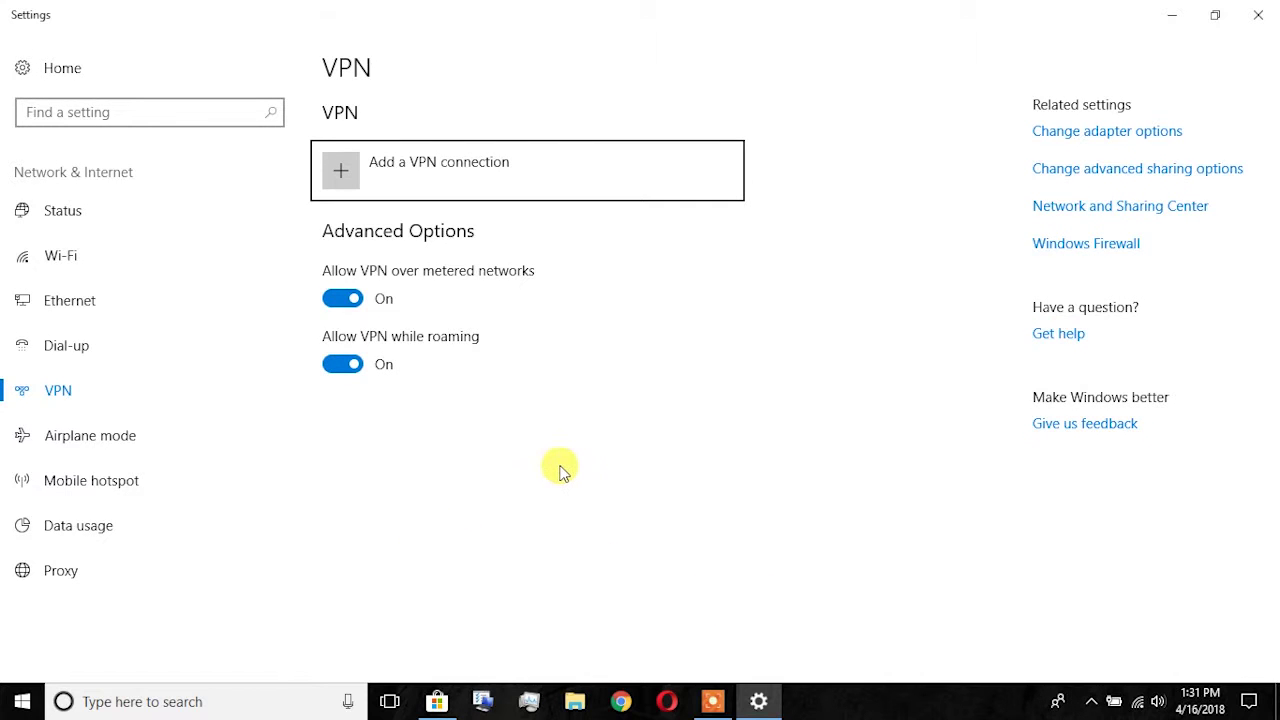
click(438, 163)
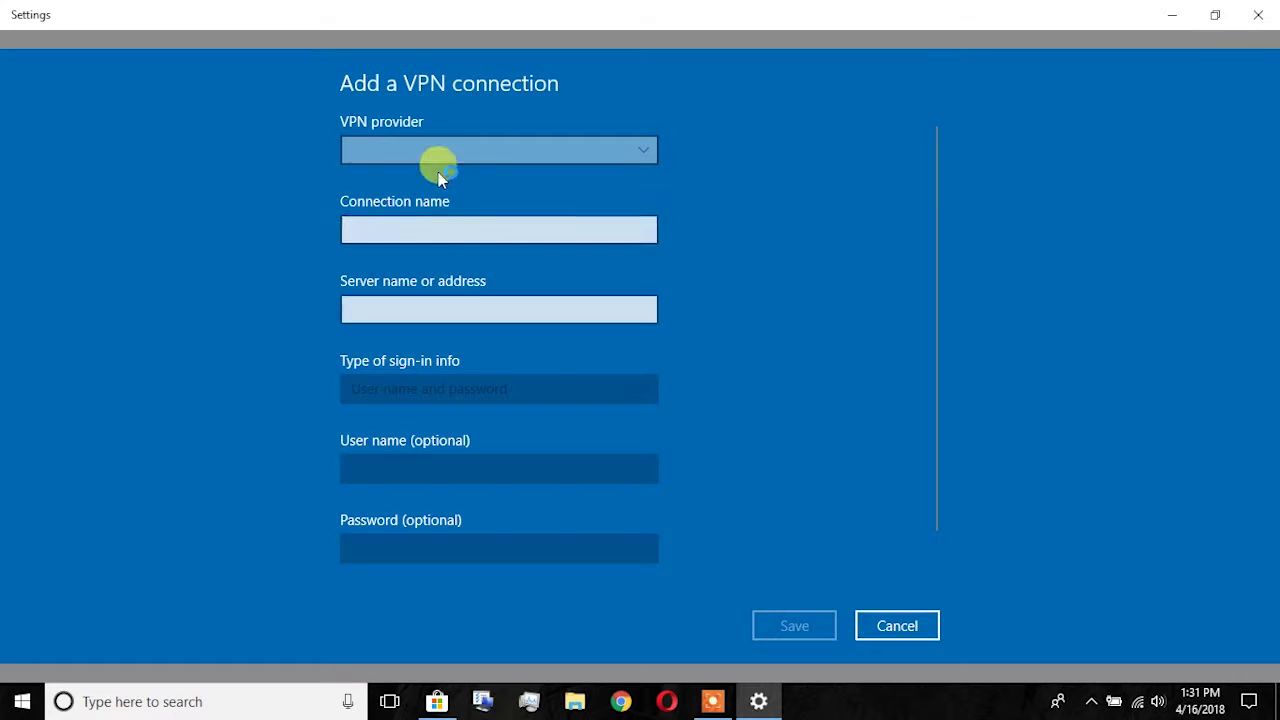
Cancel adding the VPN connection and close the Settings window
click(897, 625)
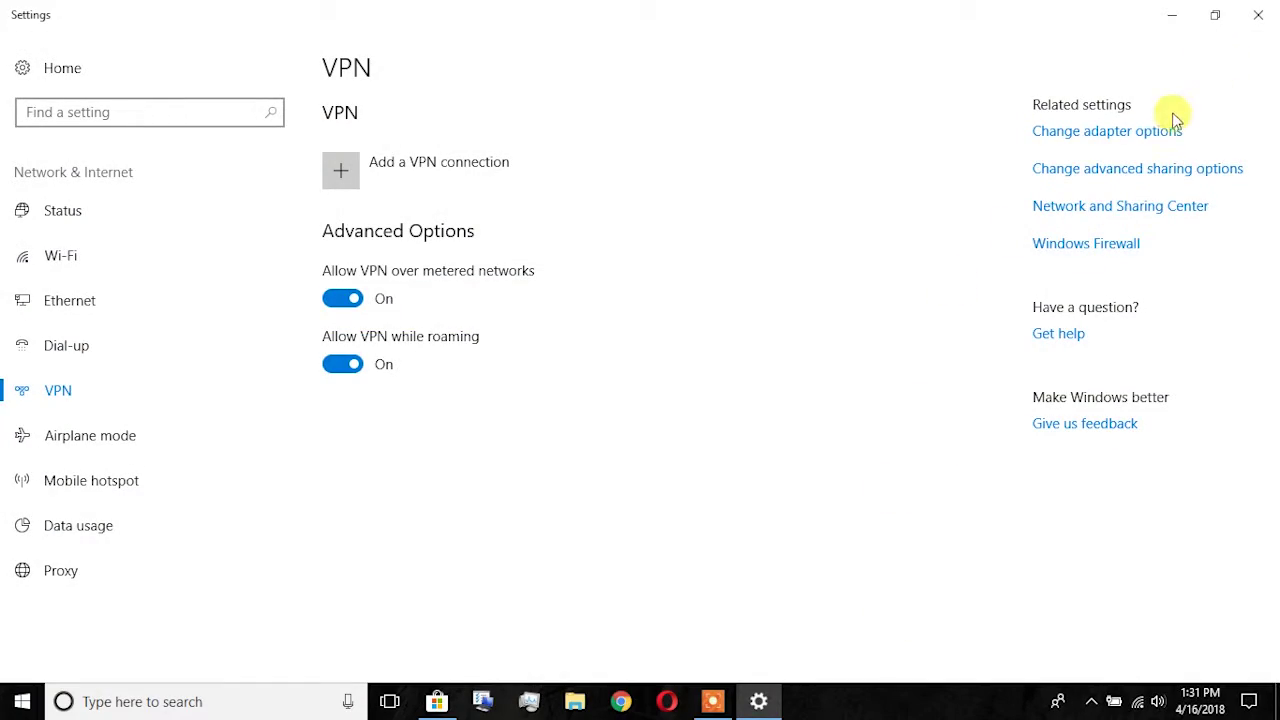
click(1258, 14)
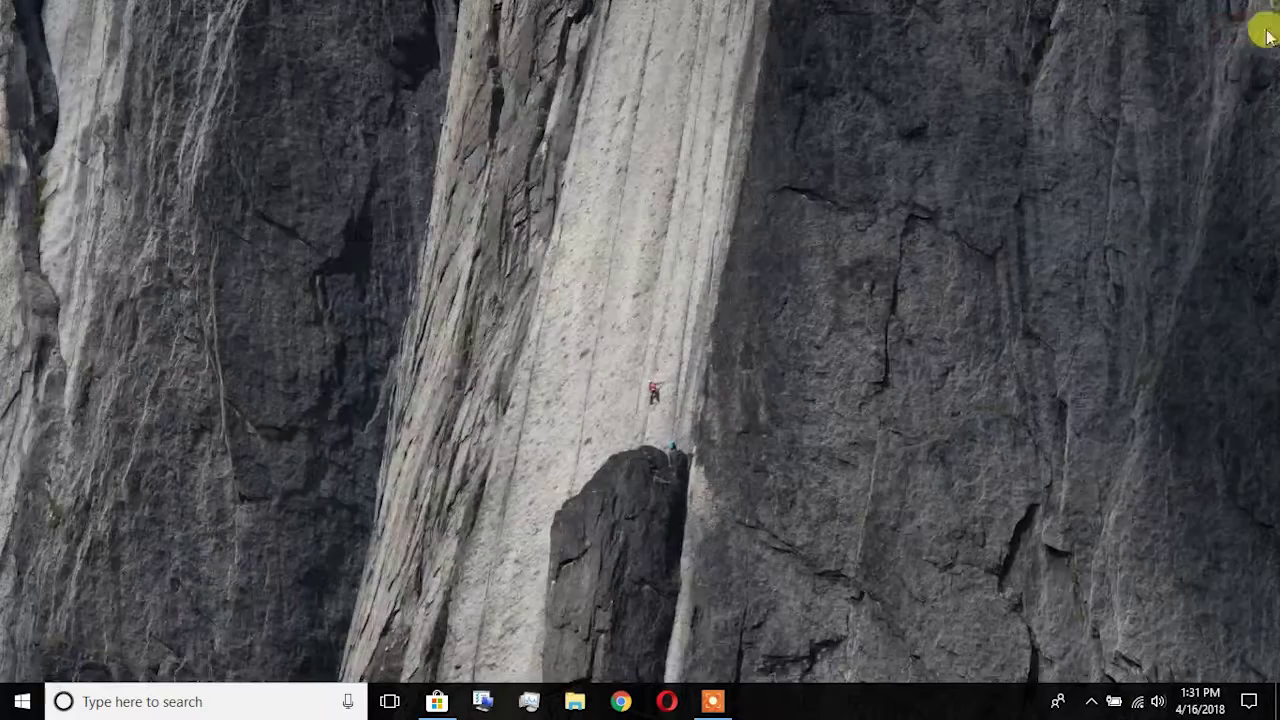
Open the taskbar clock's calendar, browse ahead to September 2018 and dismiss it
click(1208, 705)
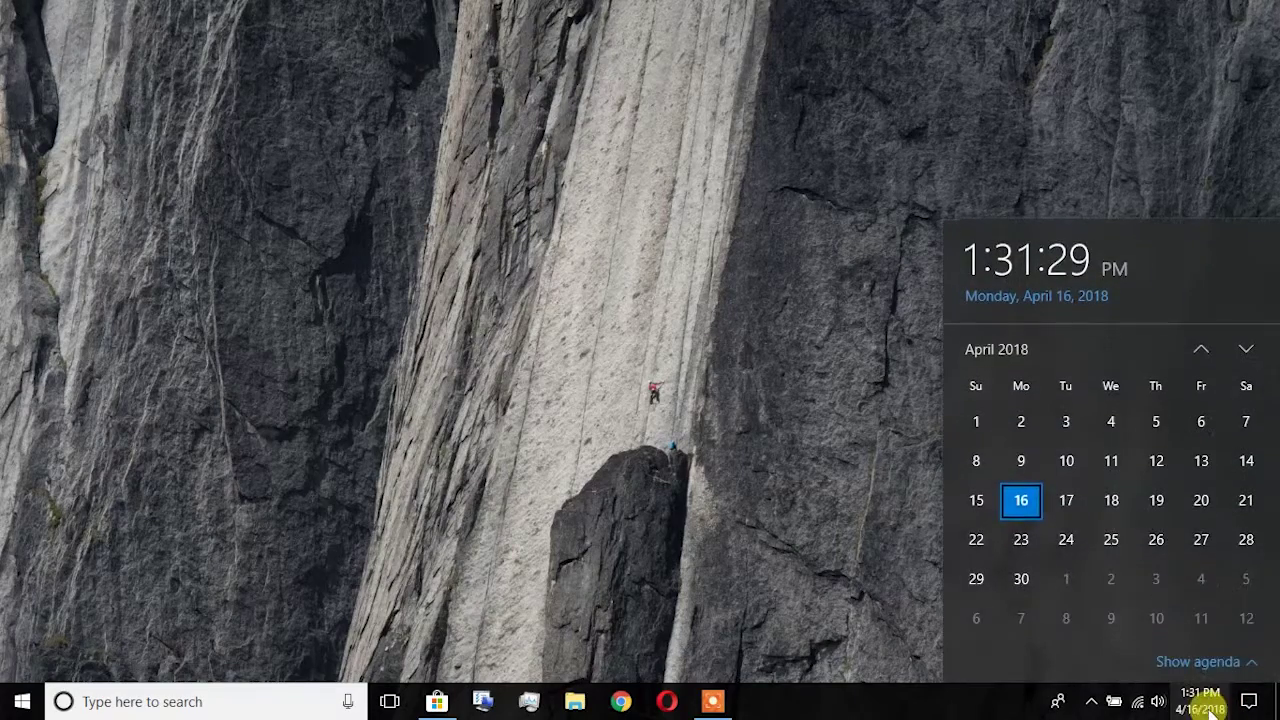
scroll(1146, 526, down, 5)
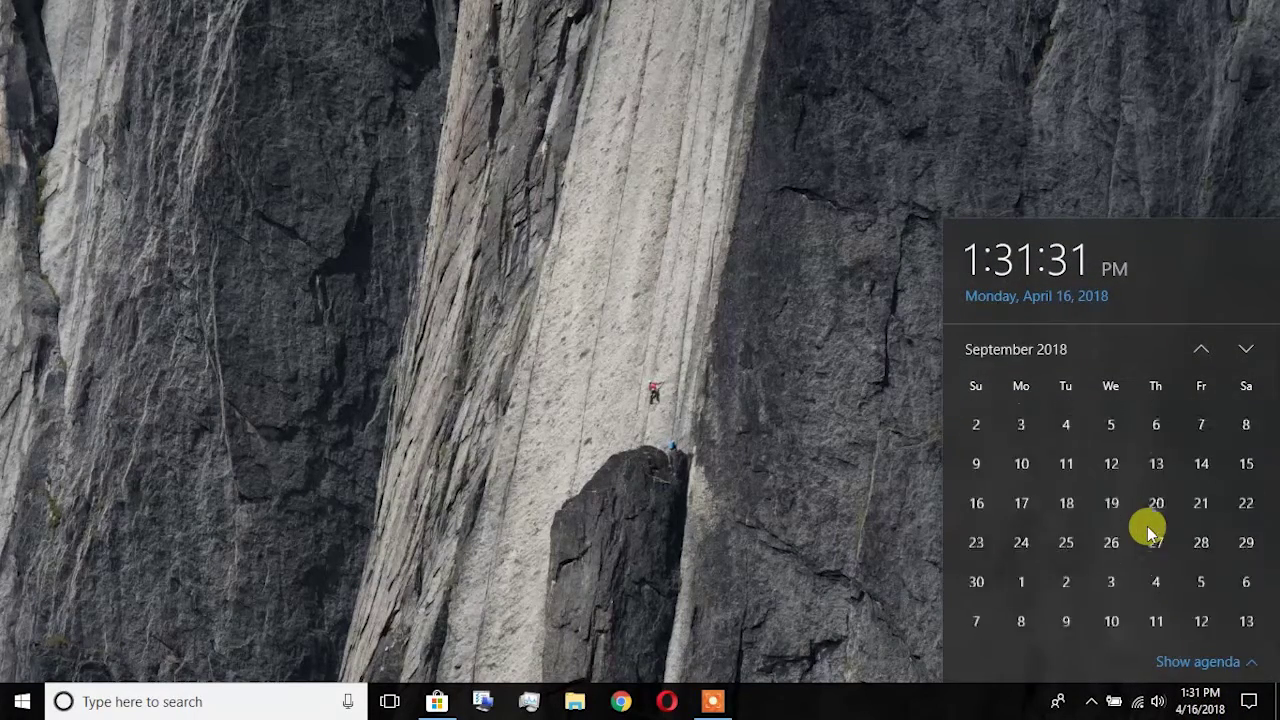
click(890, 577)
Show the available playback devices in the taskbar volume control and dismiss it without switching devices
click(1160, 705)
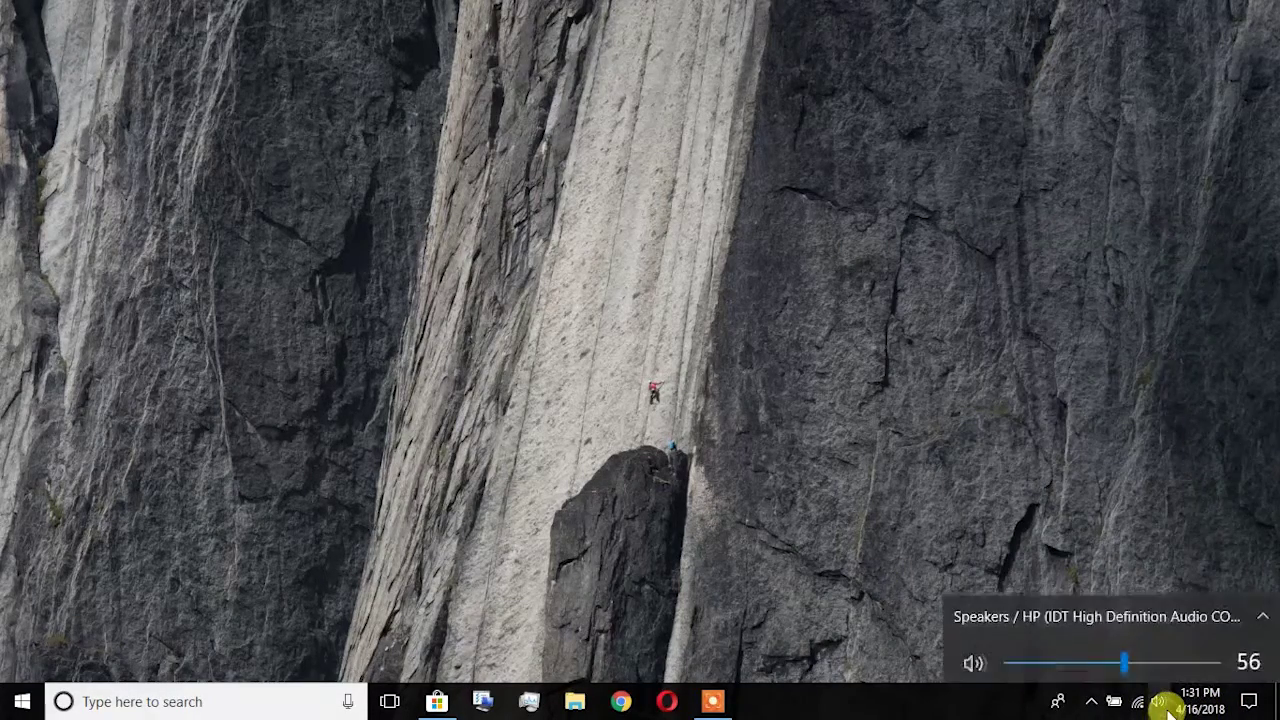
click(1262, 612)
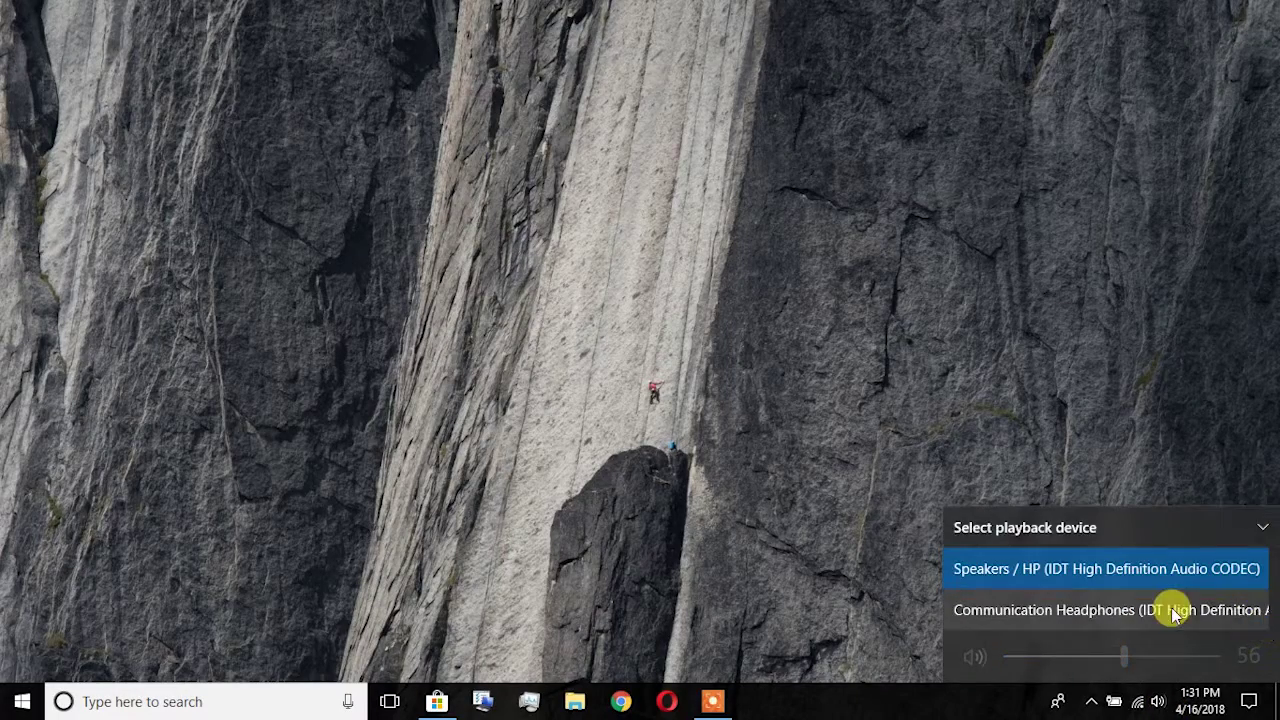
click(1128, 482)
Check the battery, network and hidden icon pop-ups in the system tray, dismissing each one
click(1115, 704)
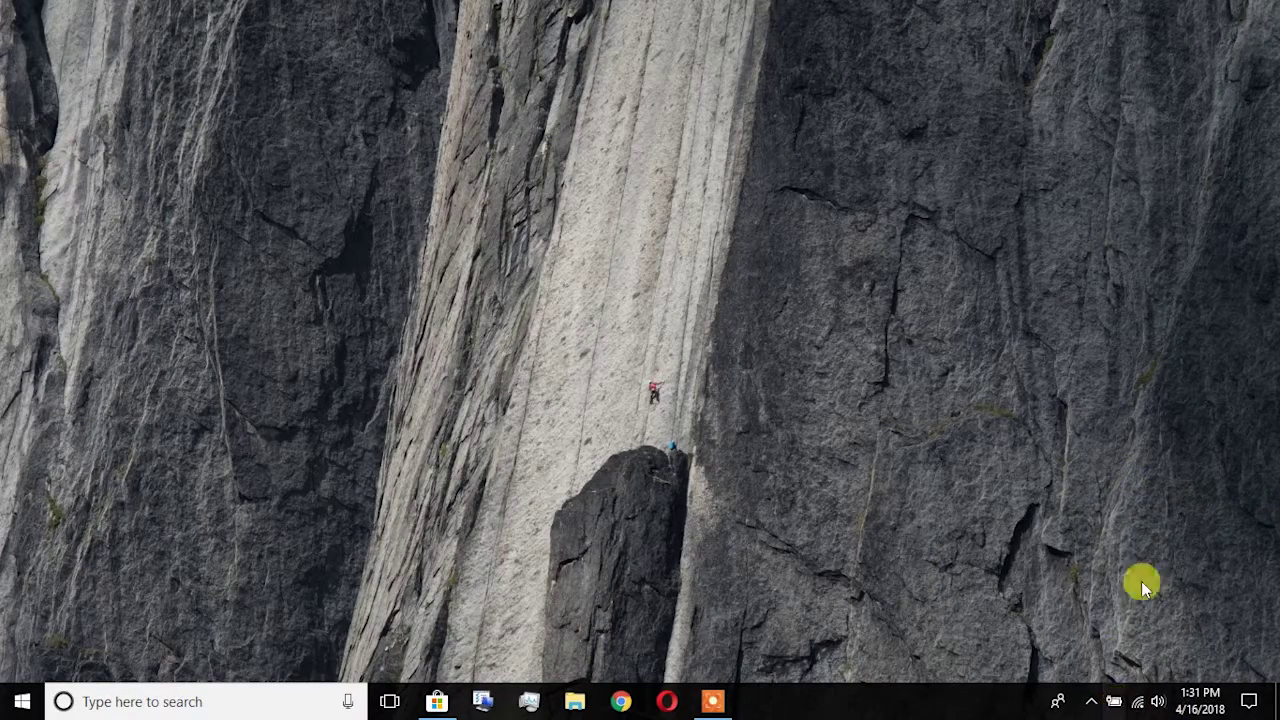
click(977, 282)
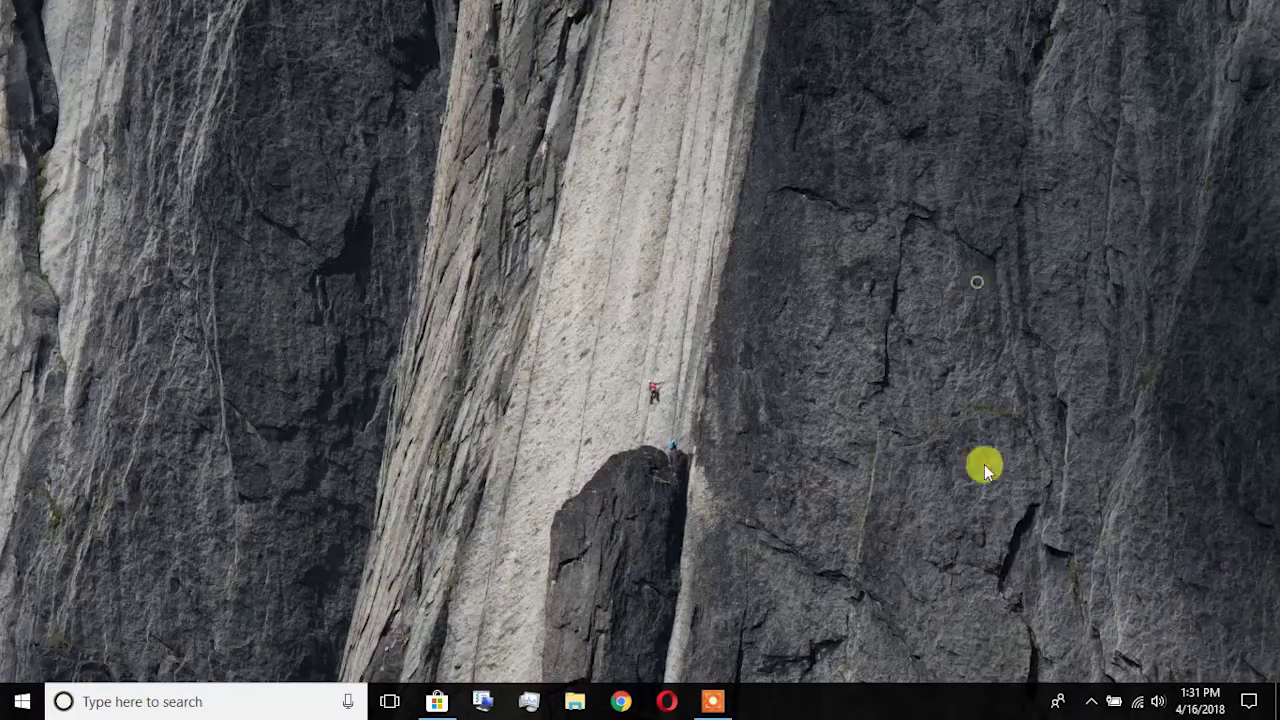
click(1137, 700)
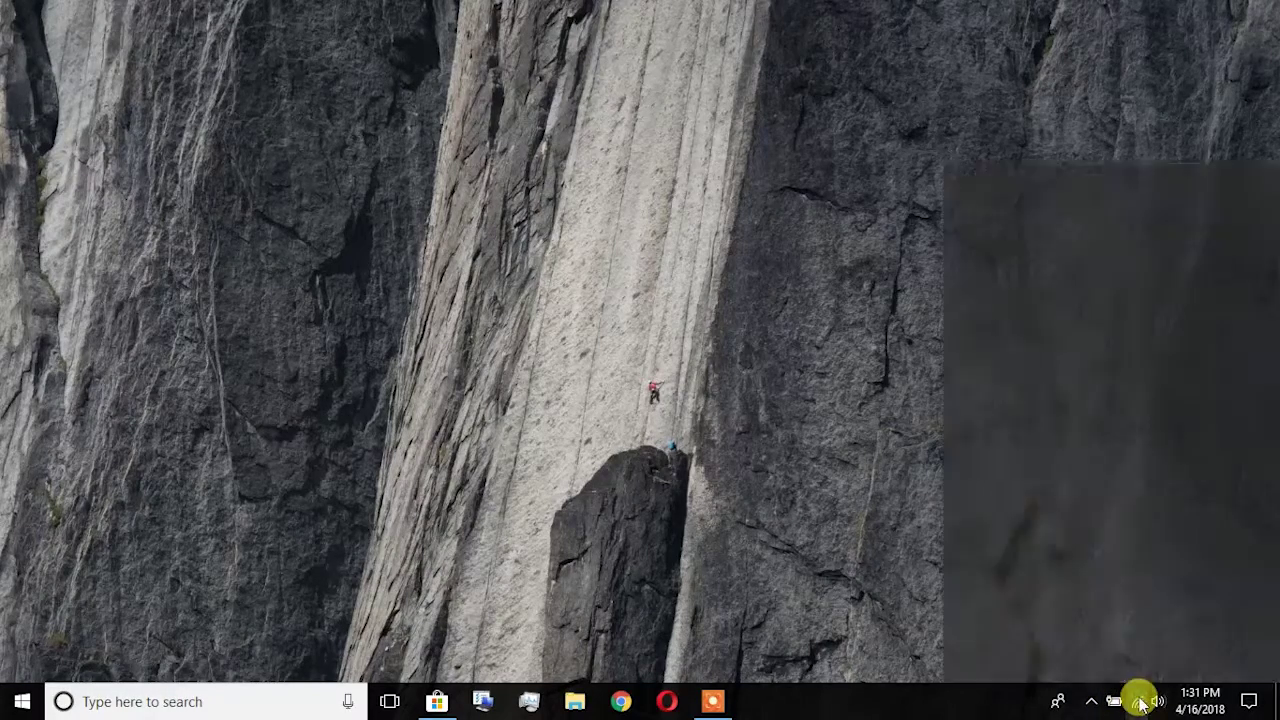
click(898, 432)
click(1094, 696)
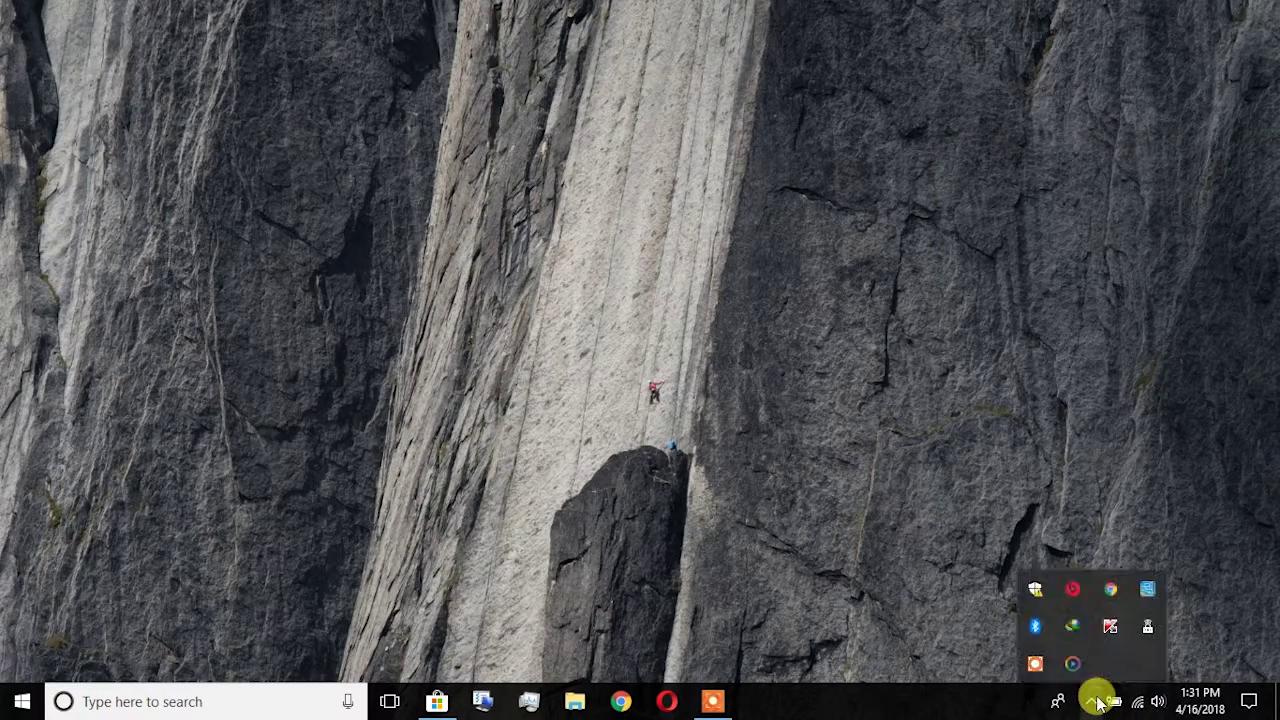
click(593, 360)
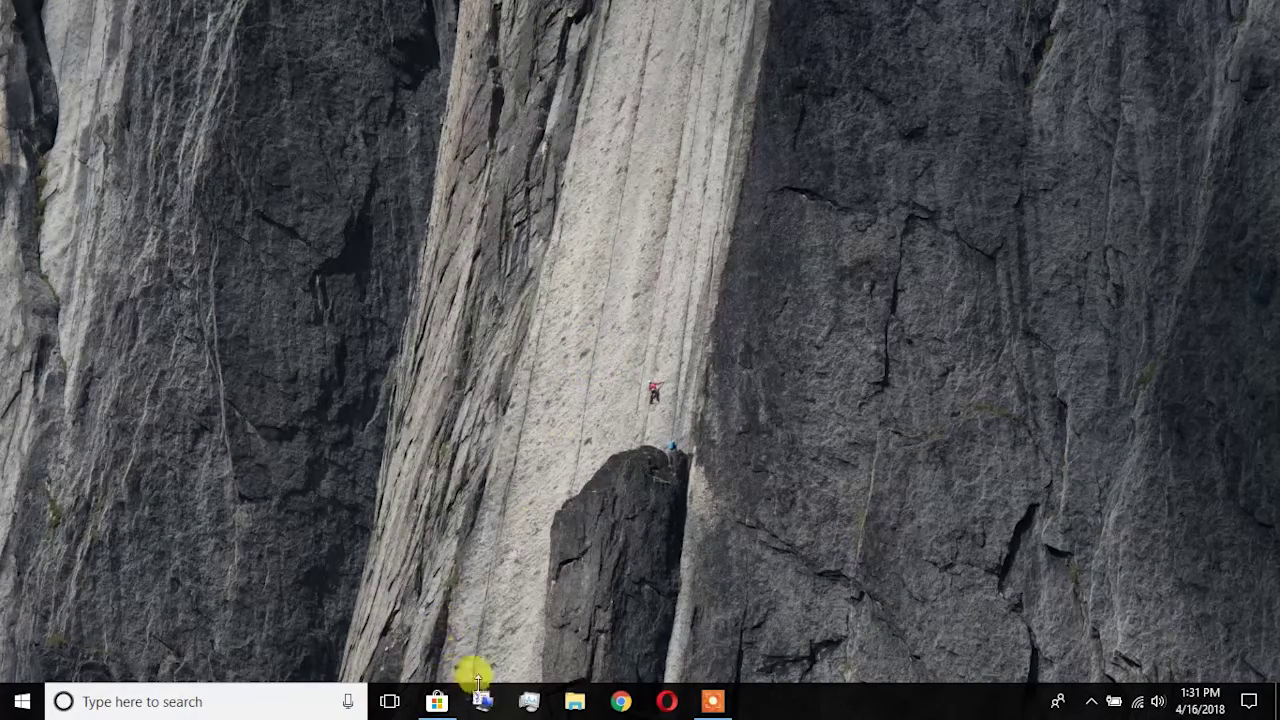
Open Task Manager, maximize its window and show the CPU performance graph
click(532, 705)
click(589, 17)
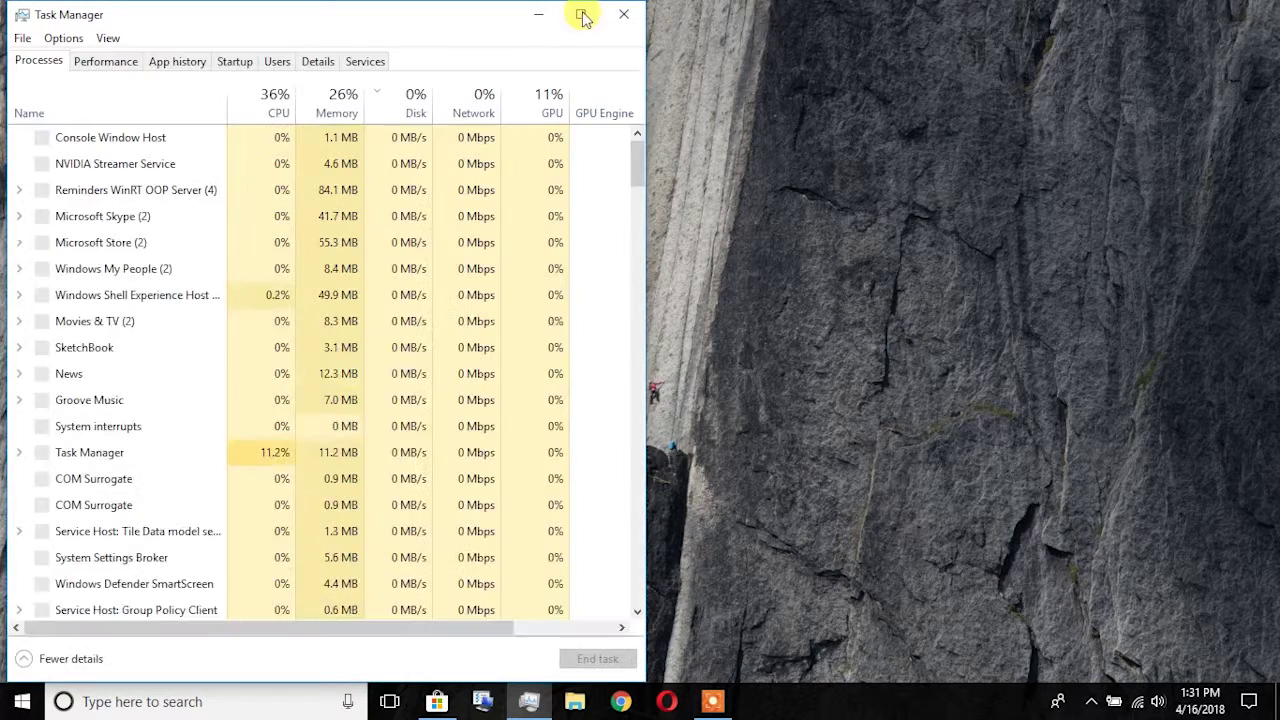
click(122, 55)
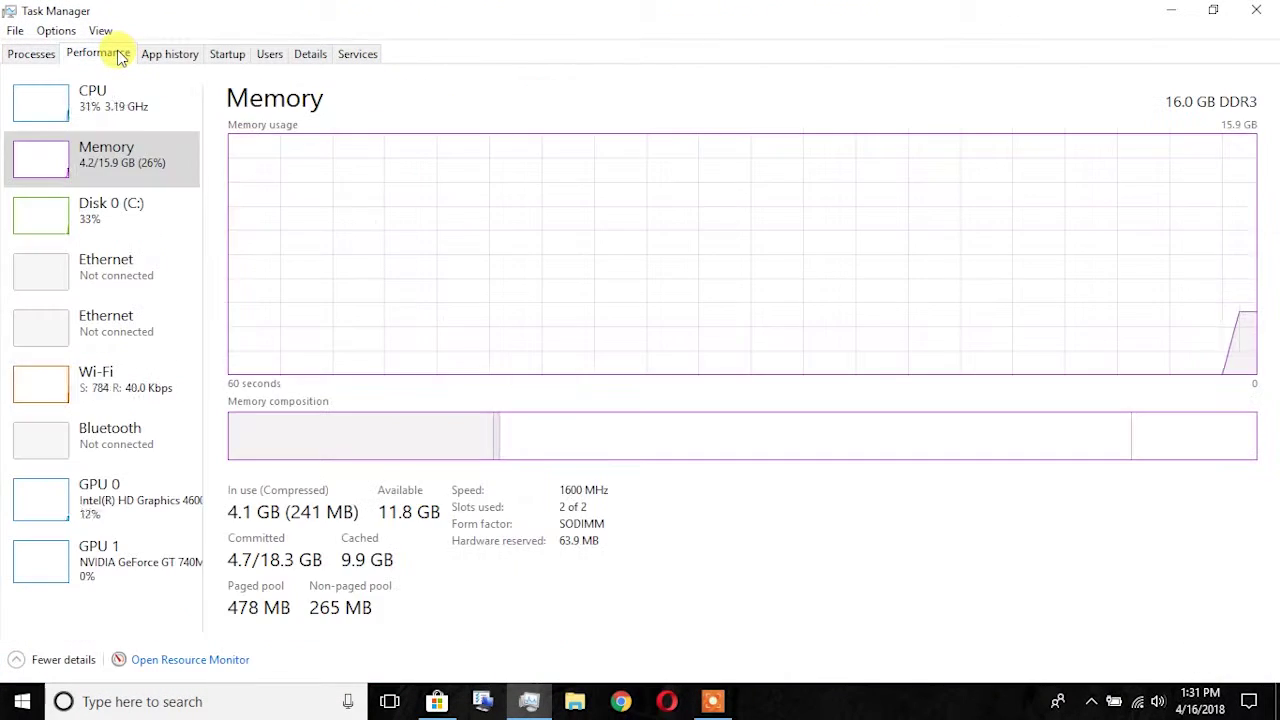
click(90, 92)
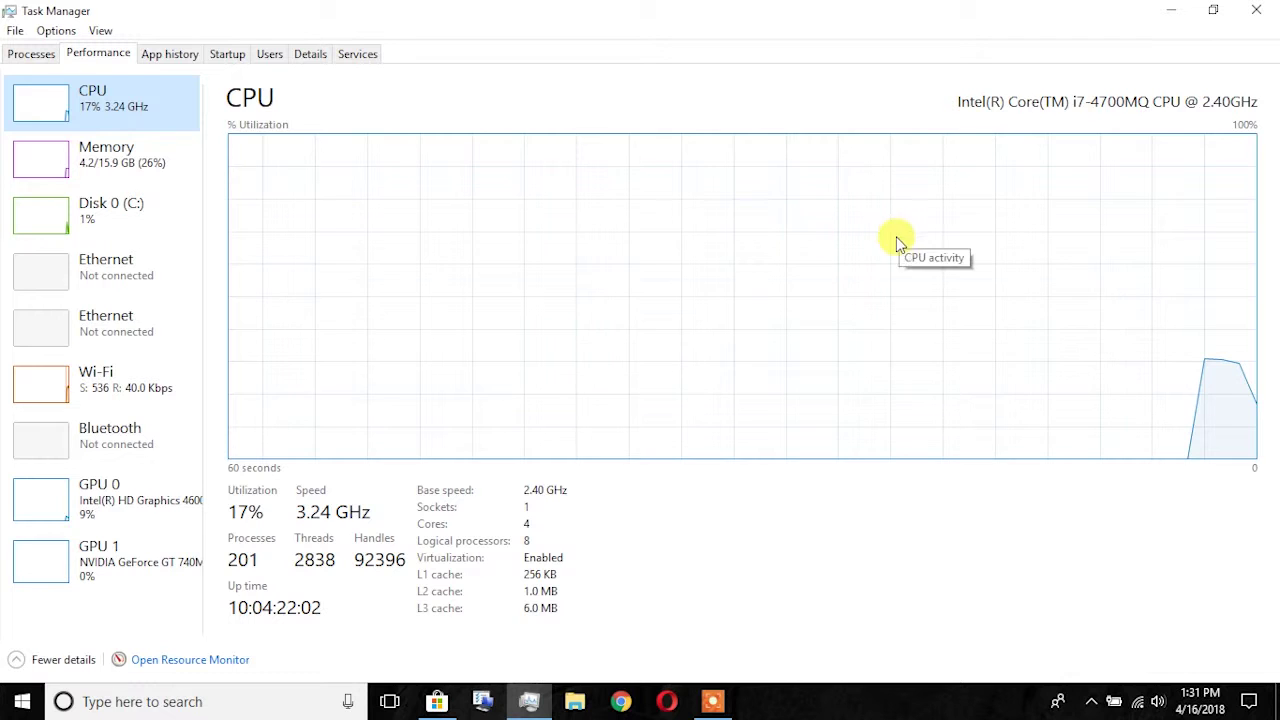